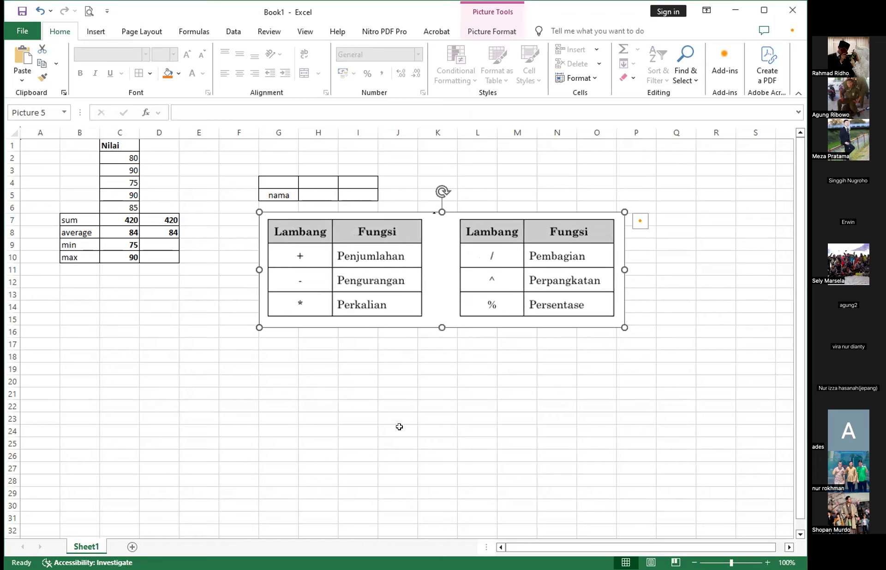
- Copy the first two Nilai scores from C2:C3 to cells B15:B16
click(108, 396)
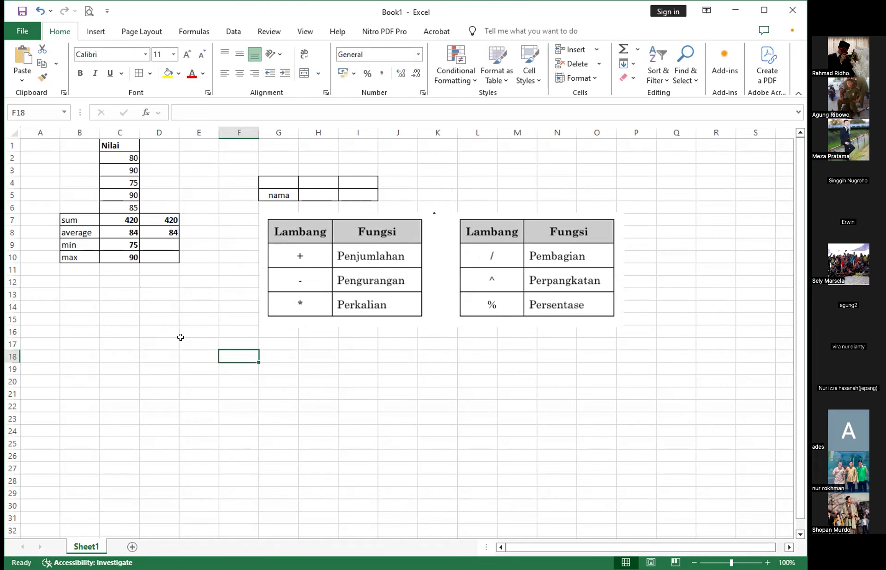
drag(122, 155, 122, 165)
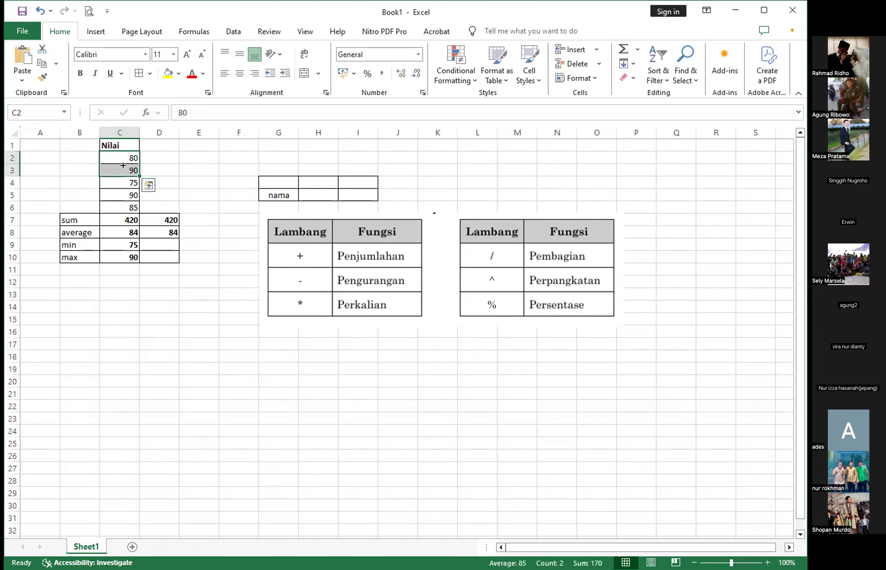
key(ctrl+c)
click(79, 328)
click(80, 318)
key(ctrl+v)
click(113, 392)
click(85, 355)
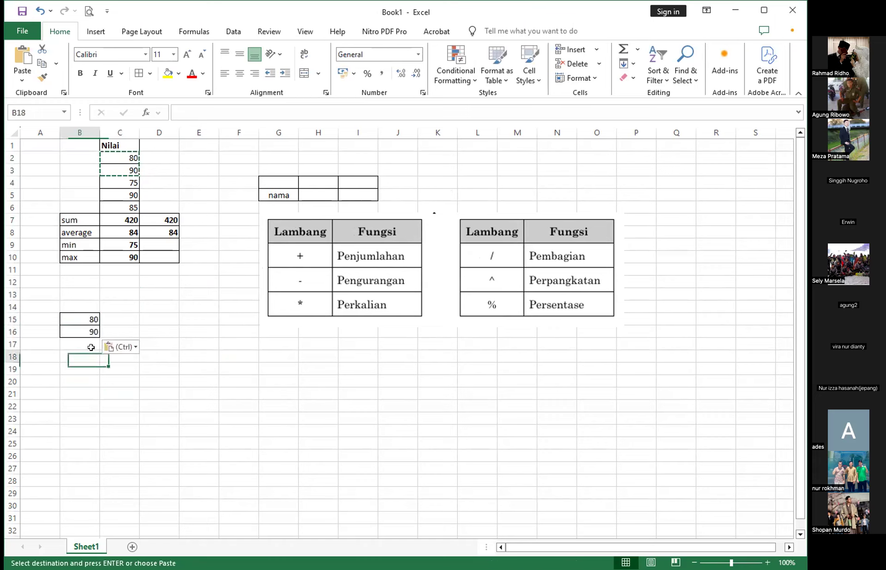
- Move the copied pair of scores one column over, from B15:B16 to C15:C16
click(40, 344)
drag(79, 318, 125, 319)
key(ctrl+c)
click(131, 392)
click(62, 342)
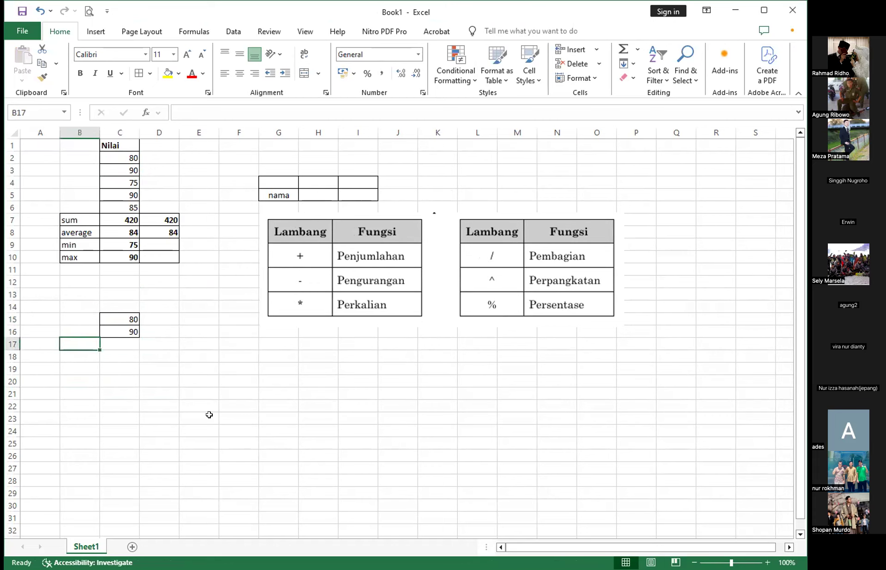
- Enter the row labels Penjumlahan, Pengurangan and Perkalian in cells A17 to A19
click(41, 355)
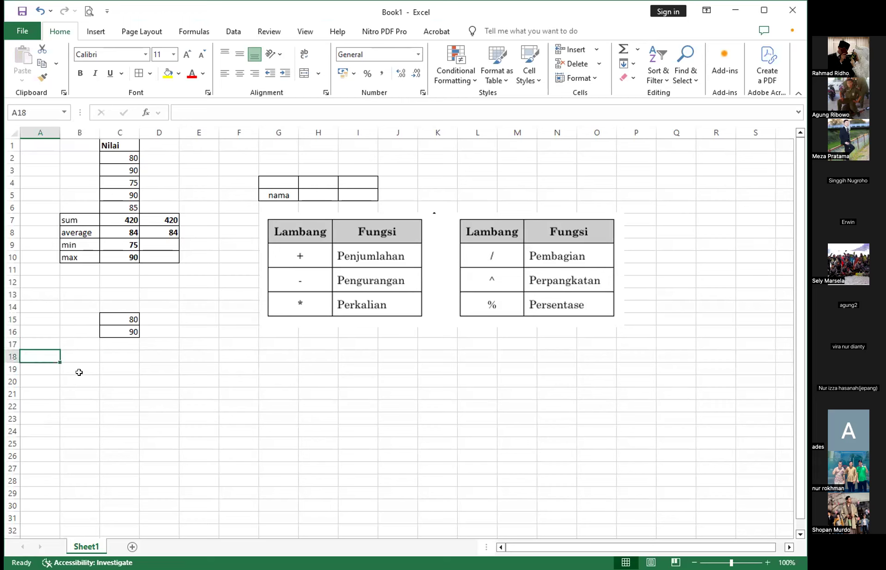
click(48, 343)
text(Penjuml)
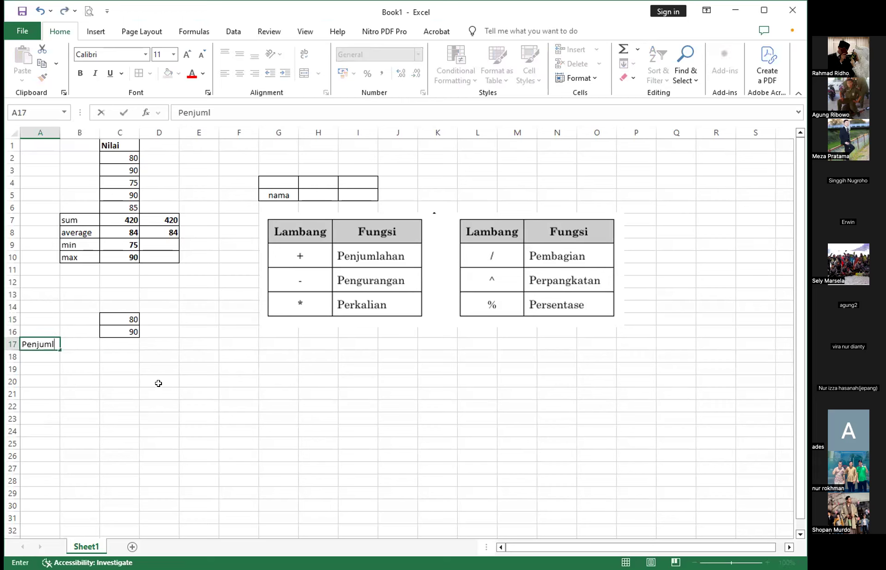
text(ahanmm)
key(BackSpace)
key(BackSpace)
key(Return)
text(Pengurangan)
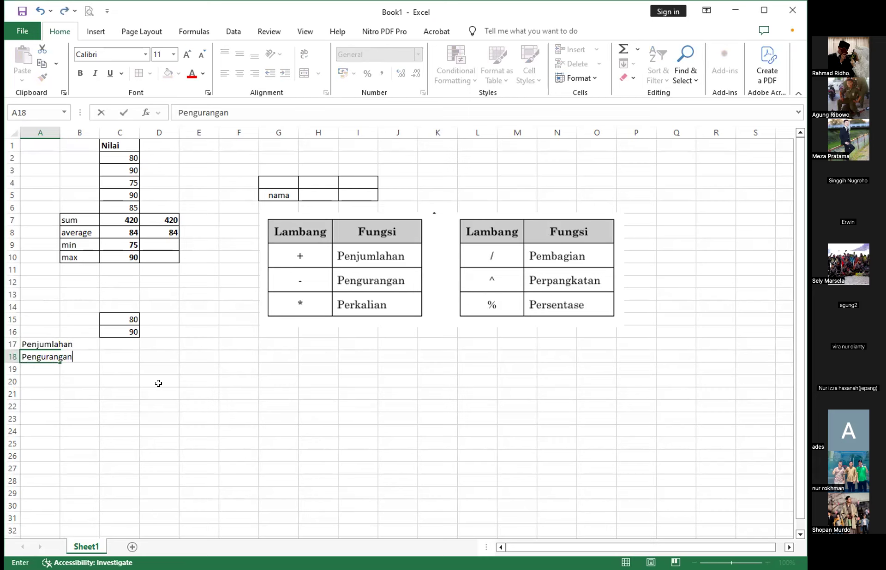
key(Return)
text(Perkalian)
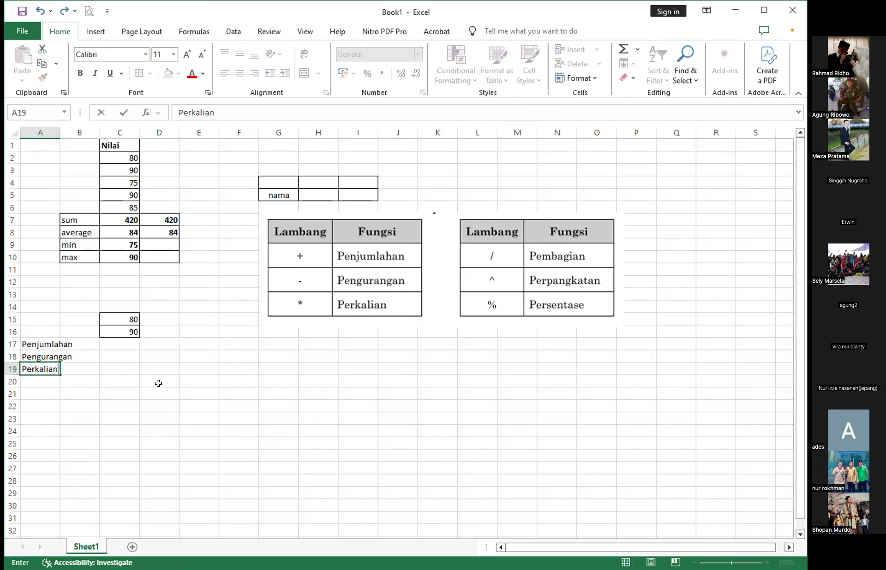
key(Return)
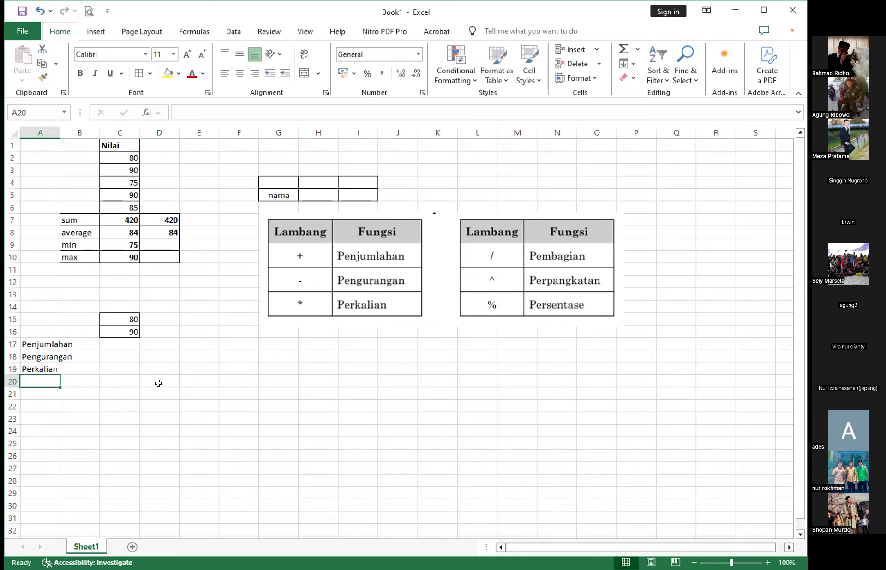
- Enter the row labels Pembagian, Perpangkatan and Presentase in cells A20 to A22
text(Pembagian)
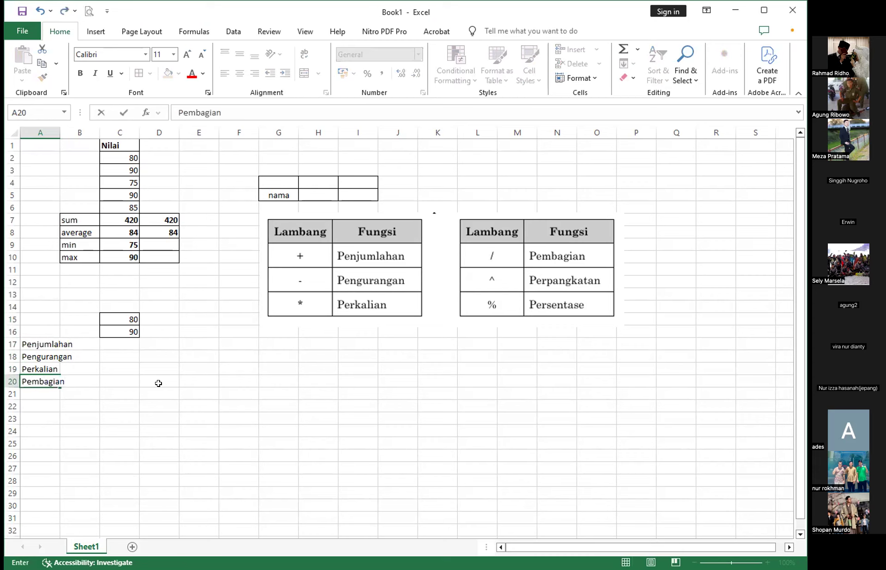
key(Return)
text(Per)
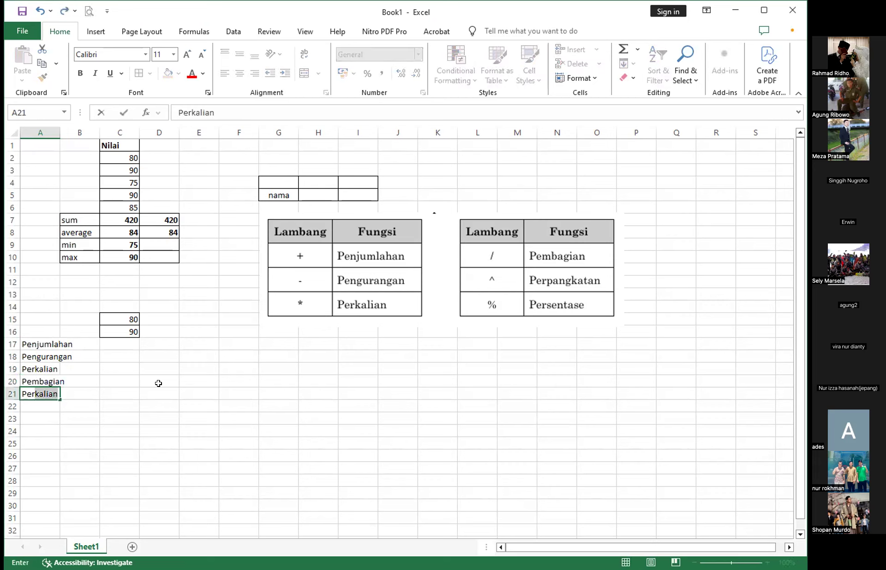
text(pangkatan)
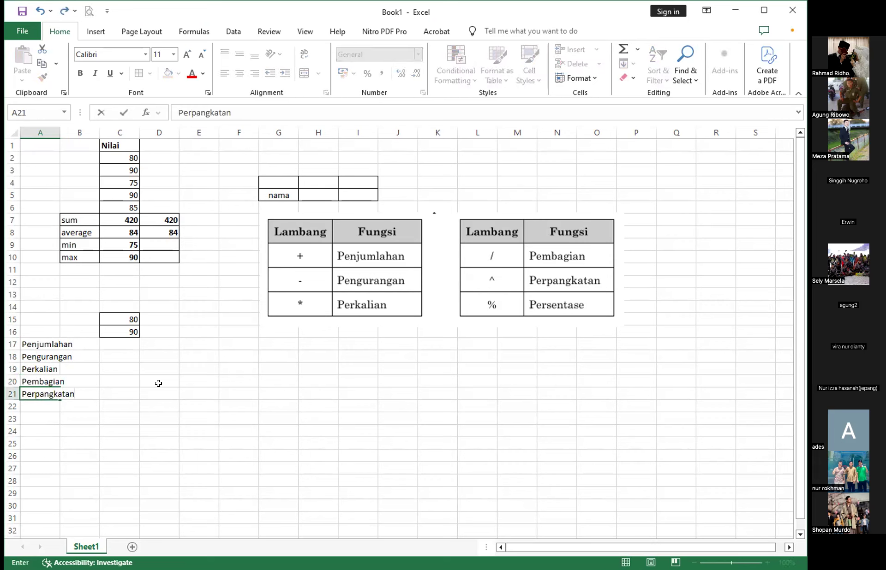
key(Return)
text(Presentasi)
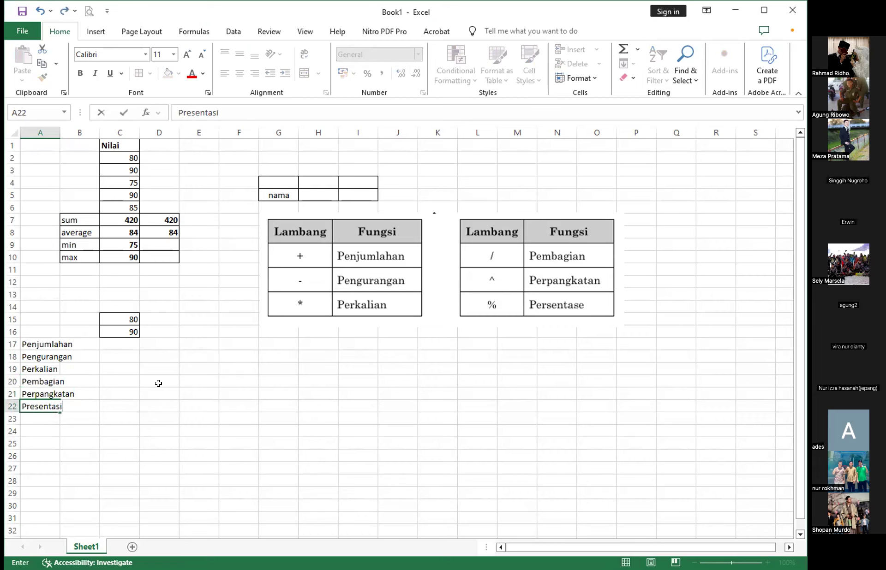
key(BackSpace)
text(e)
key(Return)
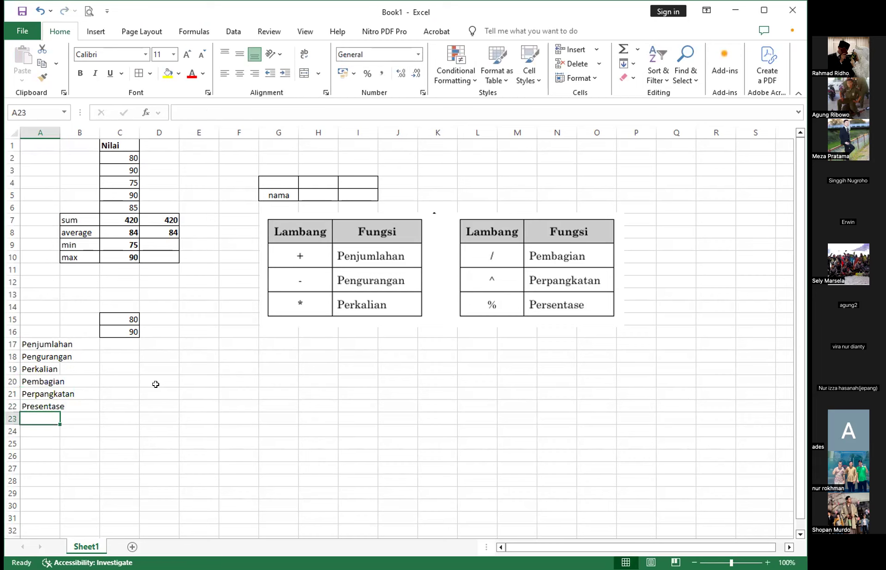
- Add the two copied scores in the Penjumlahan row with the formula =C15+C16 in C17
click(111, 345)
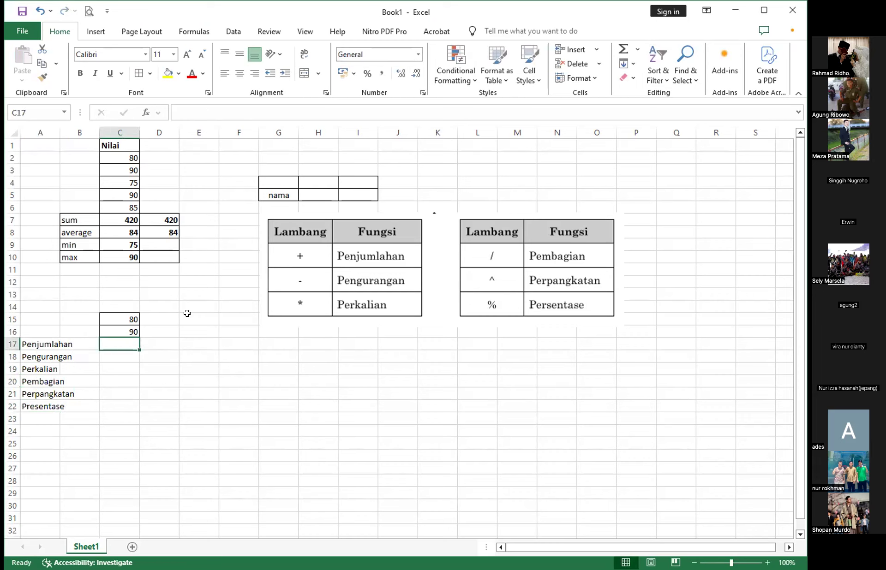
text(=)
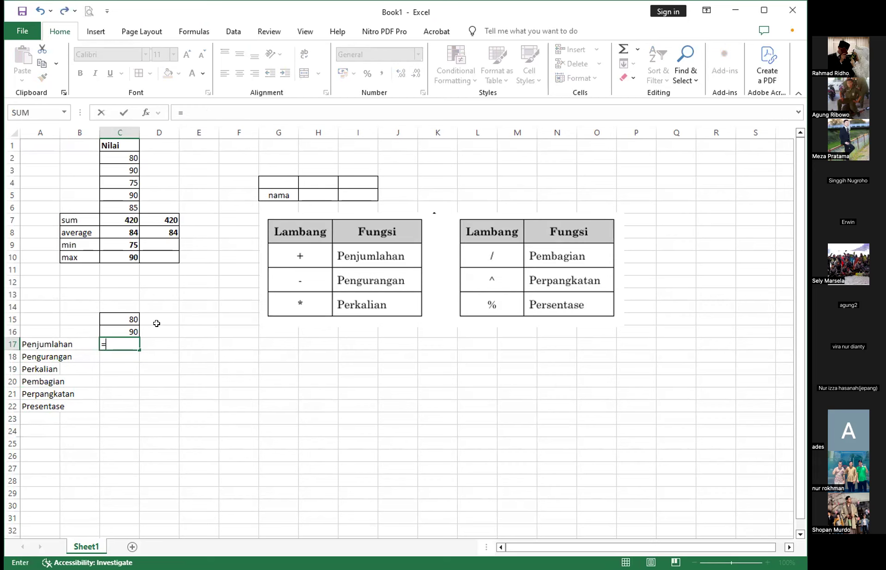
click(132, 318)
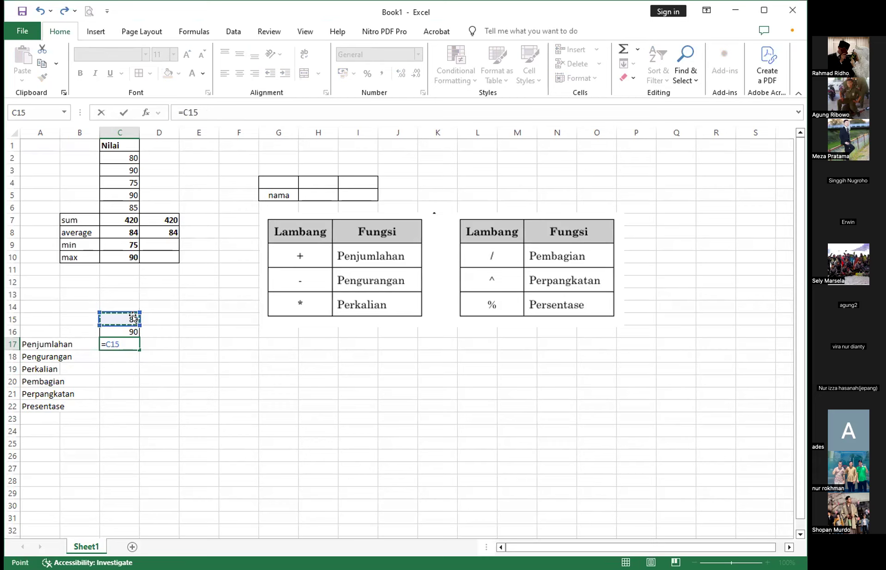
text(+)
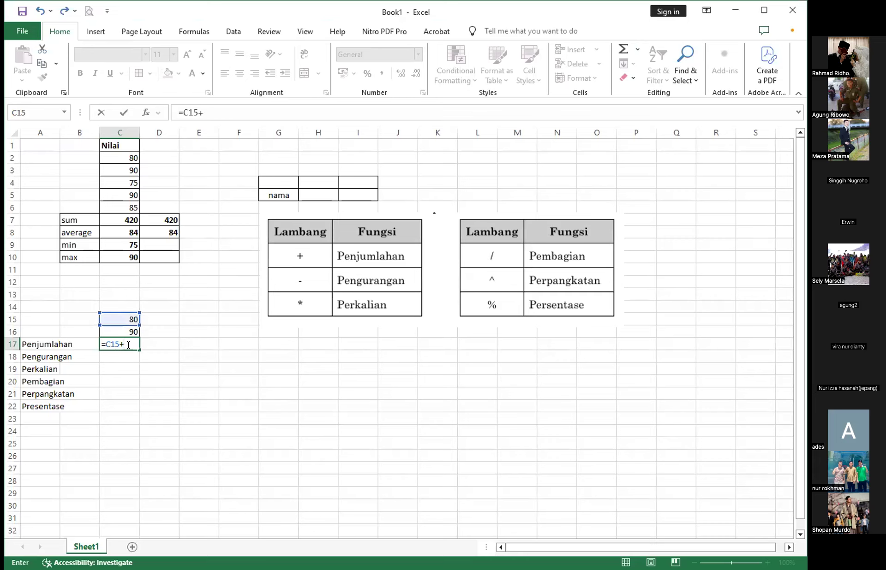
click(127, 332)
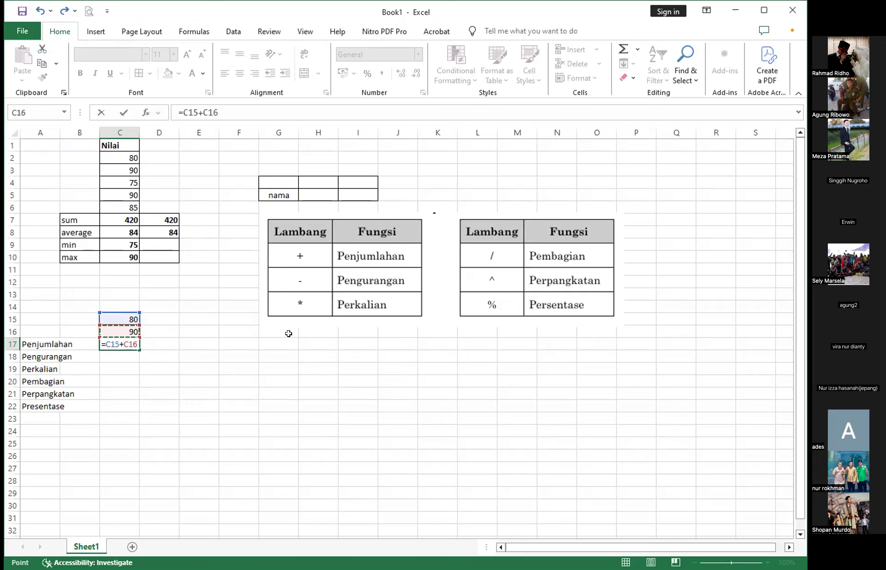
key(Return)
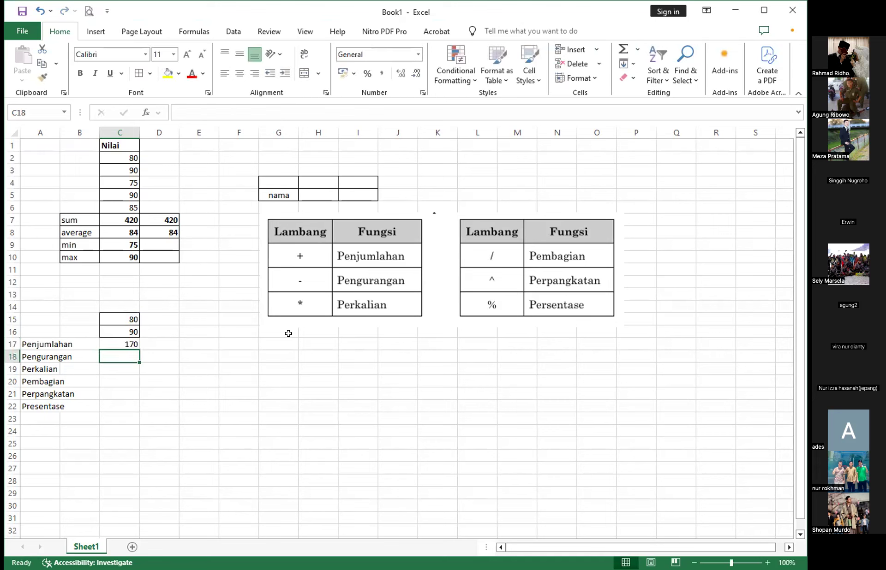
- Examine the Penjumlahan formula in C17 and the plus operator between its two cell references
click(117, 346)
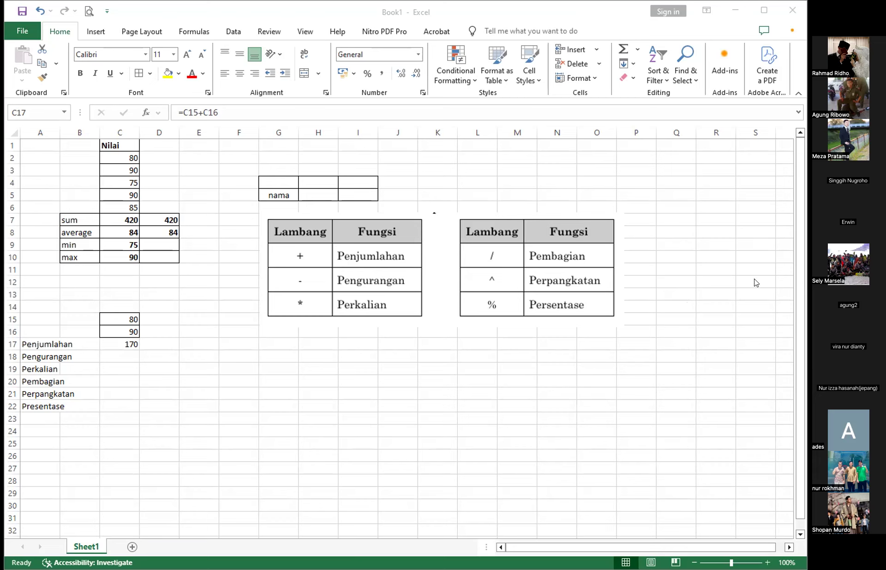
click(397, 371)
click(200, 418)
click(120, 356)
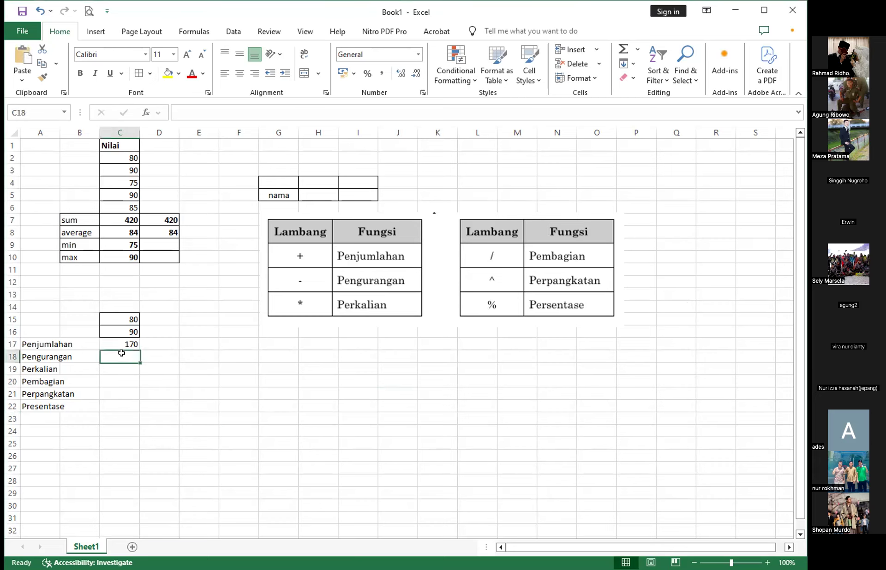
click(120, 345)
click(199, 112)
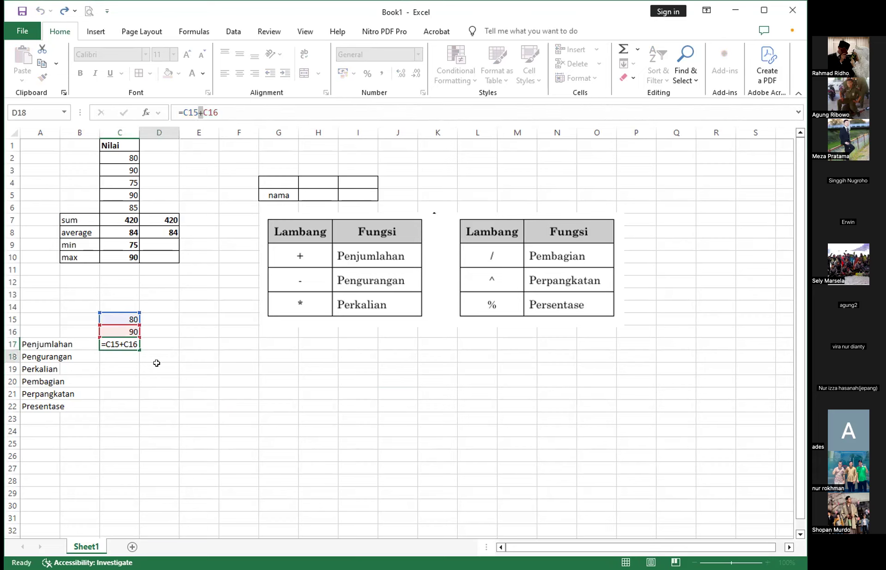
- Subtract the second score from the first in C18 with the formula =C15-C16, and check the cells it uses
click(127, 358)
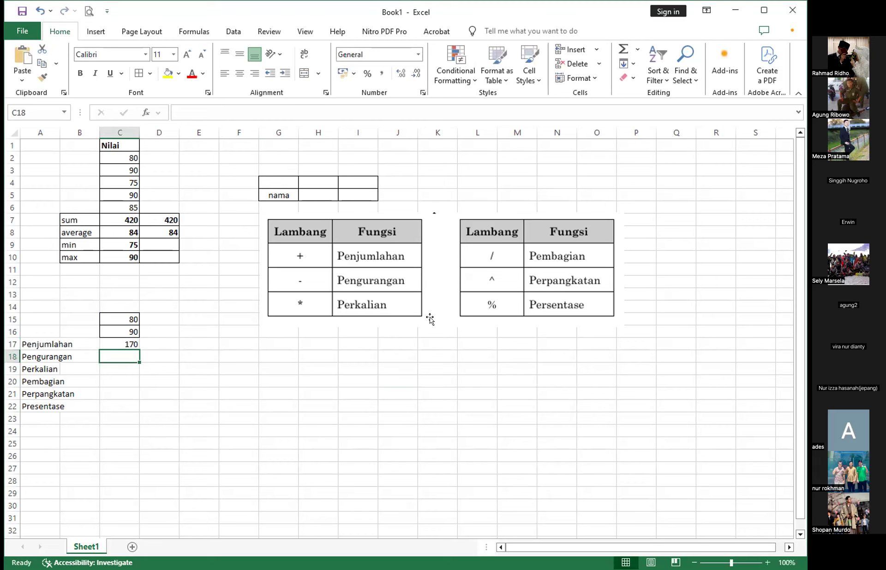
text(=)
click(121, 321)
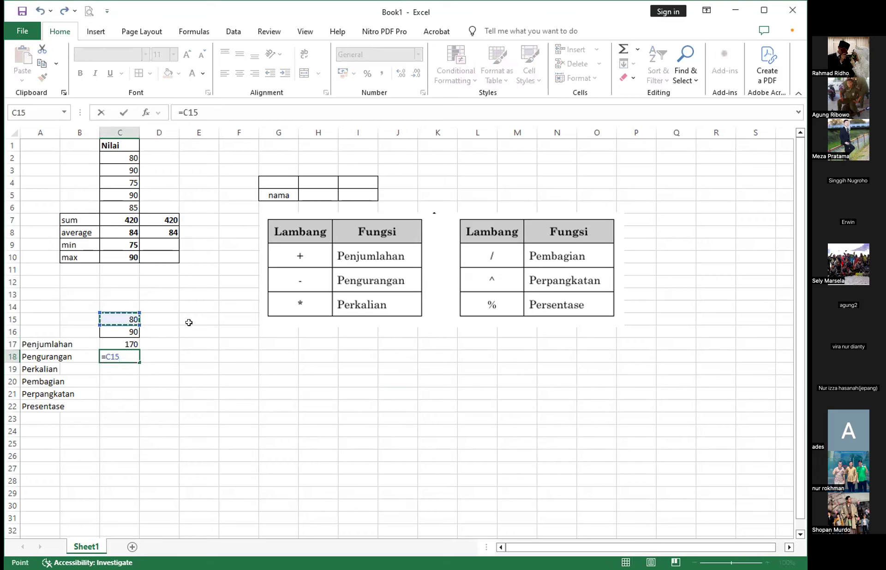
text(-C16)
key(Return)
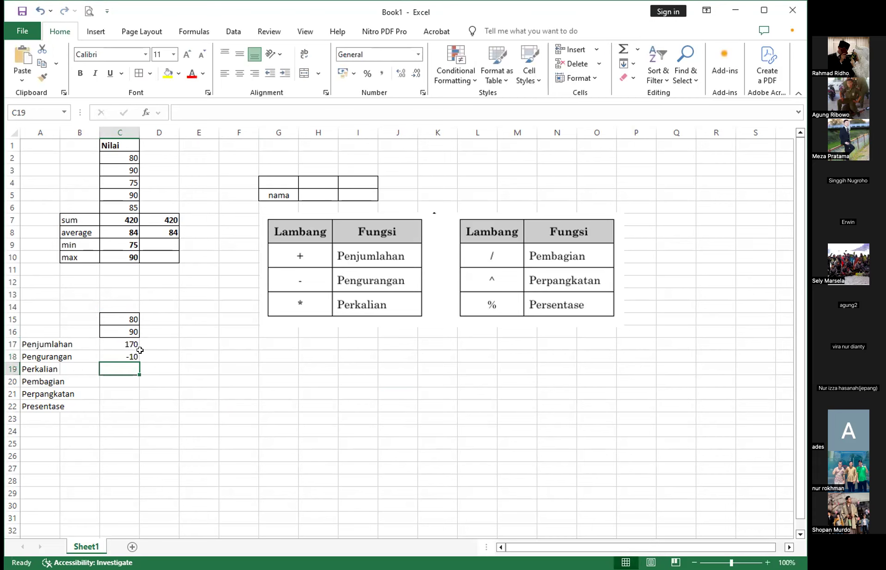
click(112, 356)
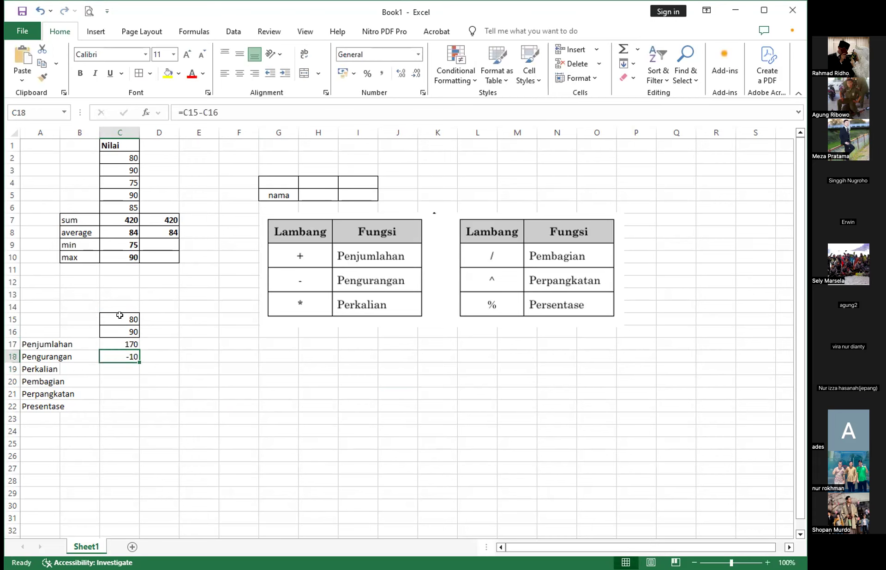
click(118, 317)
click(114, 330)
- Multiply the two scores in the Perkalian row with the formula =C15*C16 in C19
click(126, 366)
text(=)
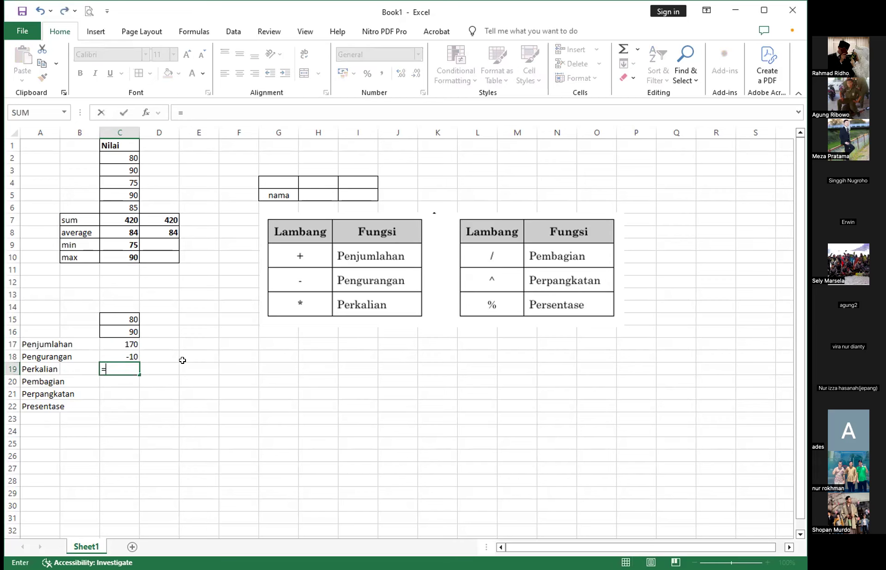
click(122, 318)
text(*)
click(138, 331)
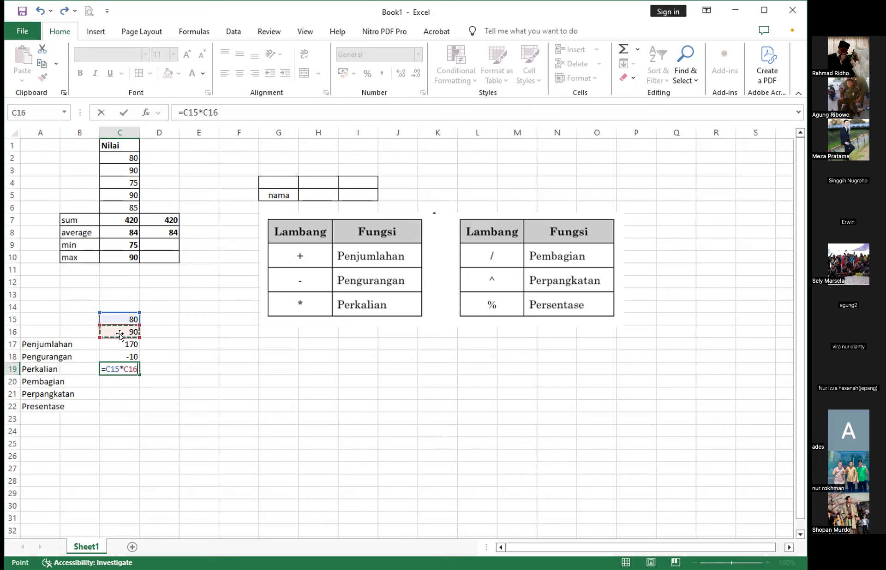
key(Return)
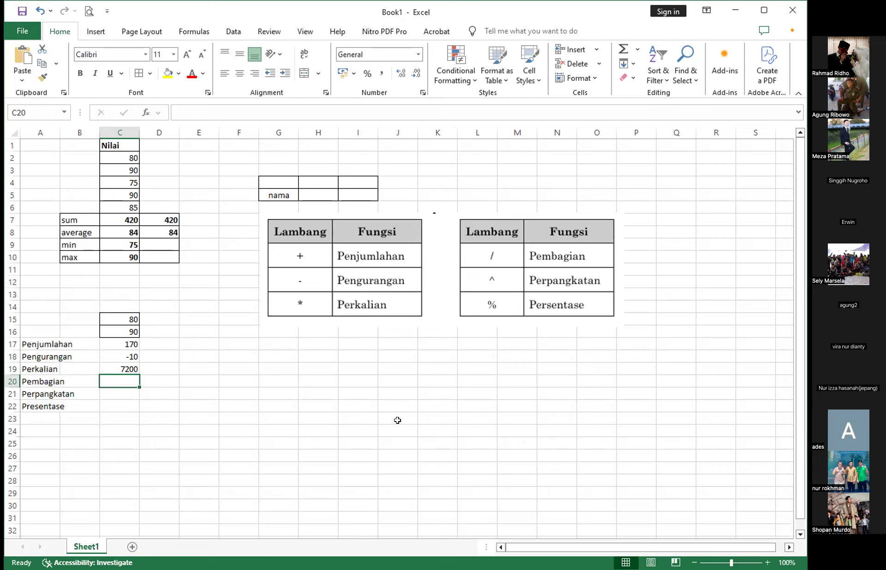
- Divide the first score by the second in the Pembagian row with the formula =C15/C16 in C20
text(=)
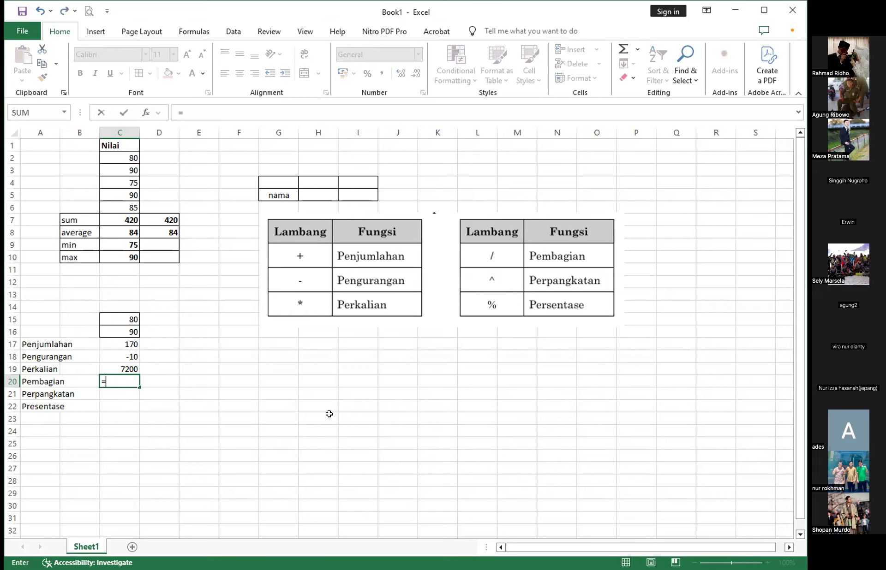
click(126, 314)
text(/)
click(129, 325)
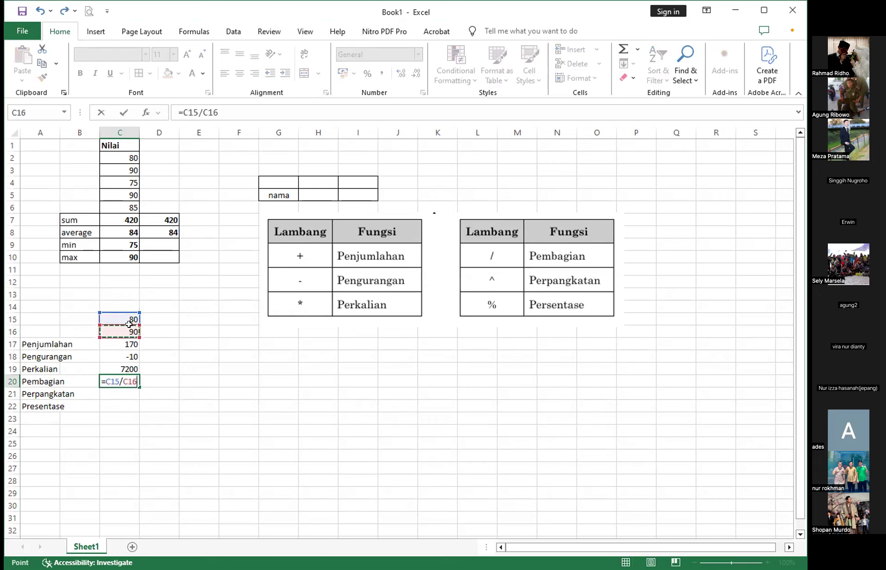
key(Return)
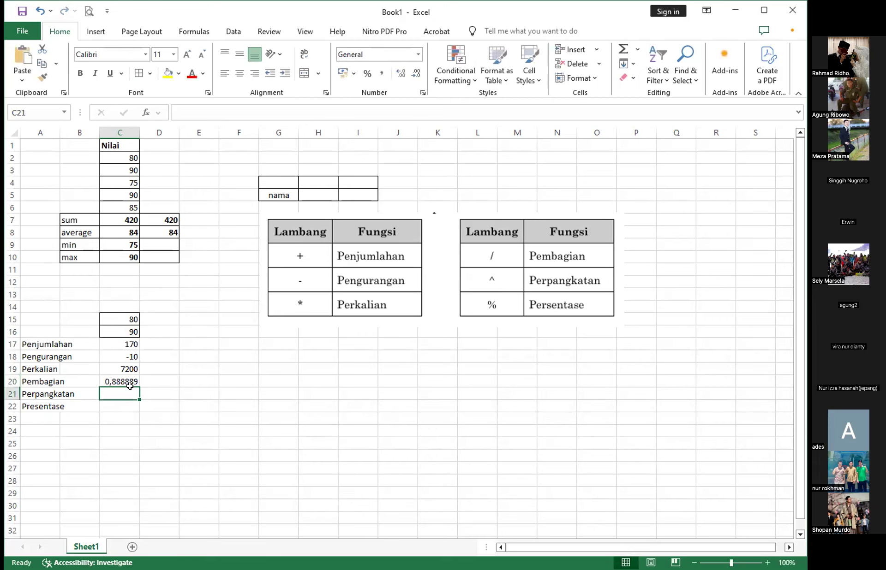
- Raise the first score to the power of the second in the Perpangkatan row with the formula =C15^C16 in C21
text(=)
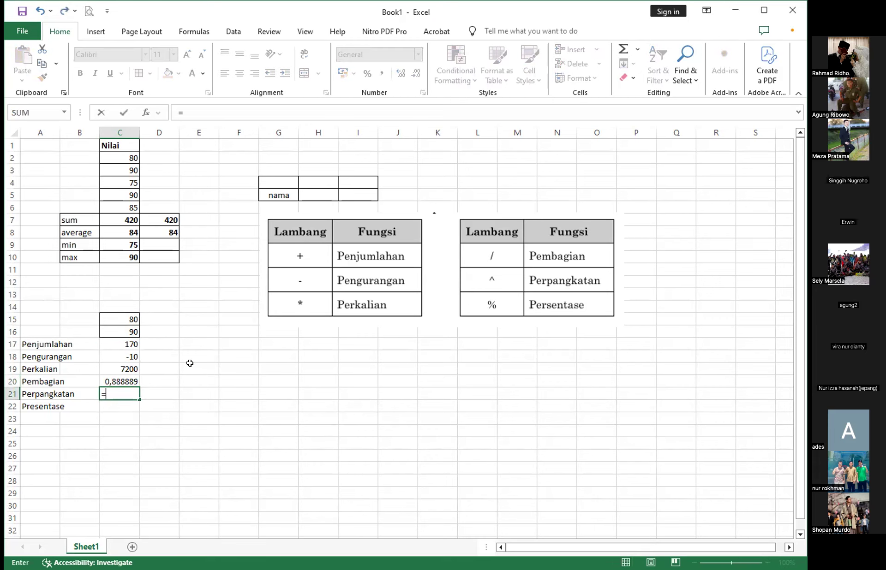
click(128, 317)
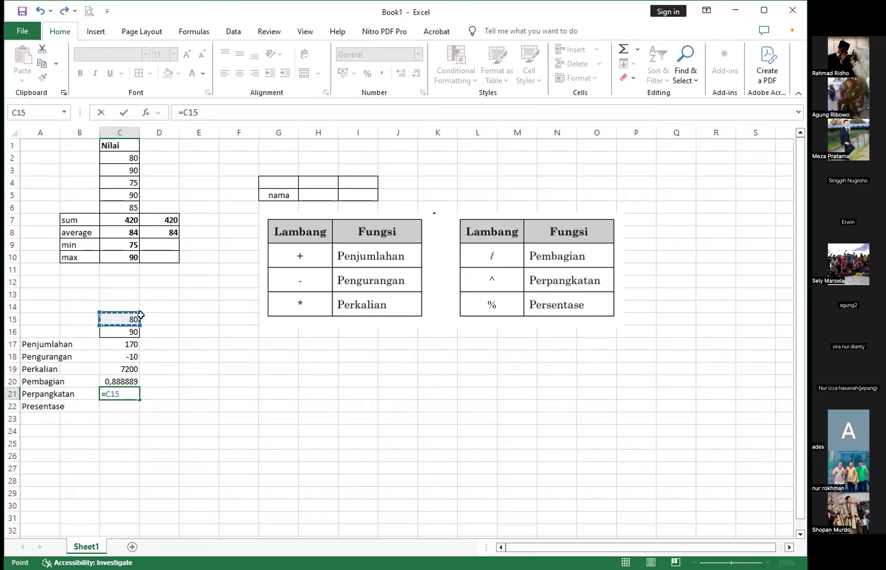
text(^)
click(128, 327)
key(Return)
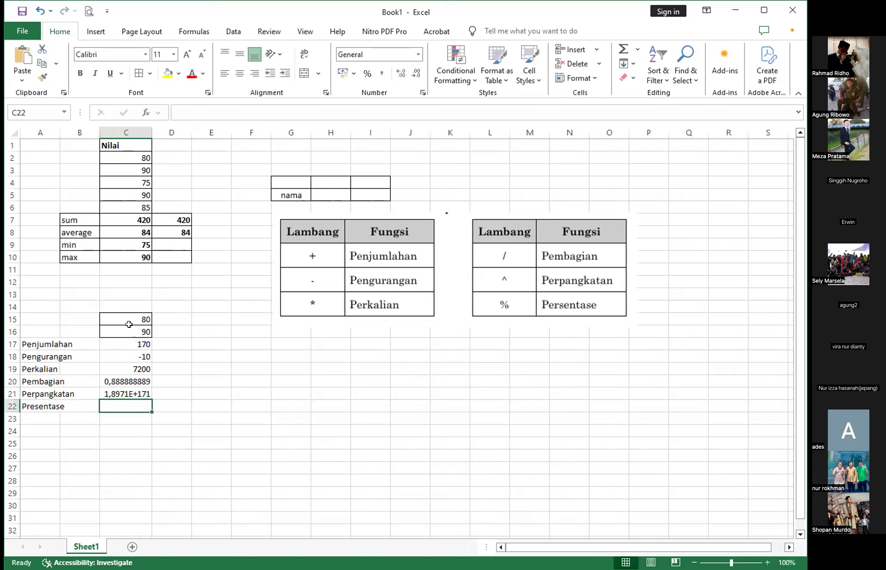
- Check the power formula in C21, try a wider column C, and shrink the column to a narrower width
click(121, 393)
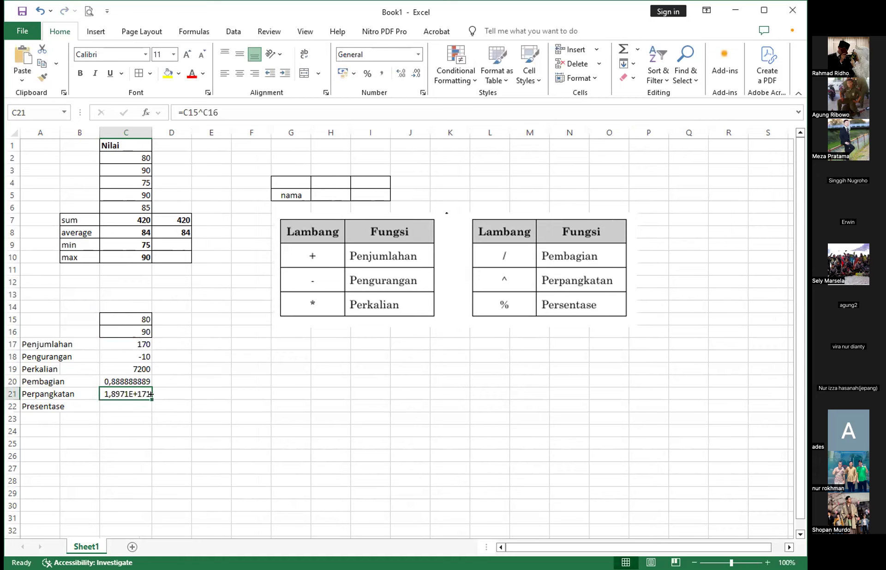
click(118, 408)
key(Up)
drag(152, 132, 189, 133)
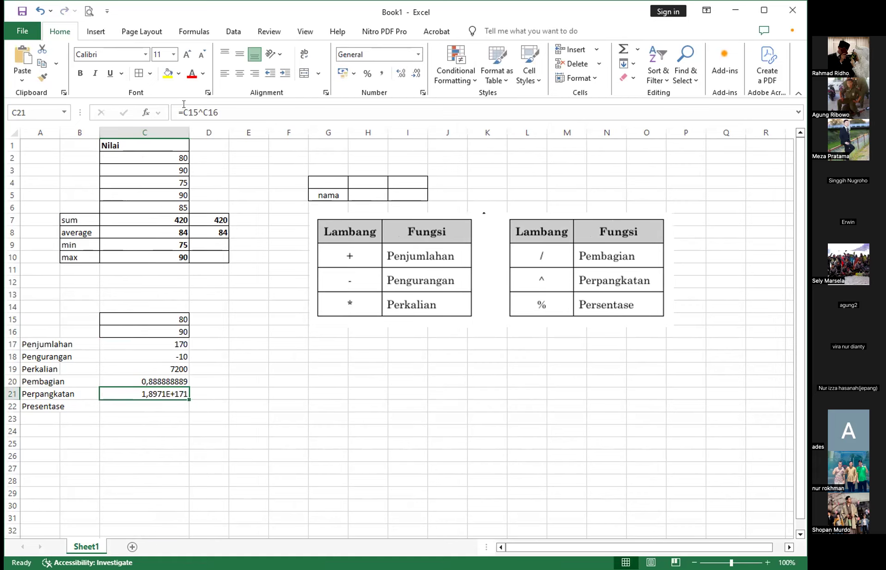
drag(186, 128, 136, 132)
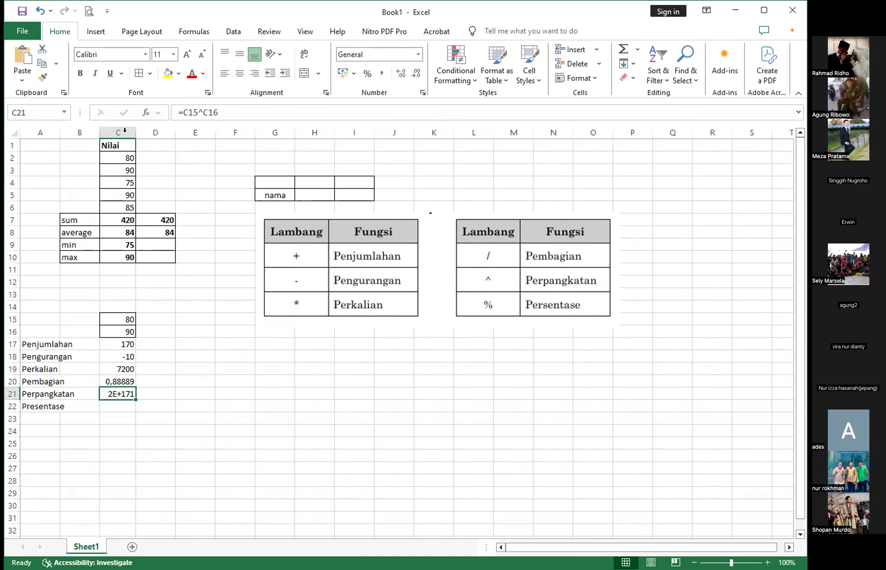
- Enter the sample value 3 in both E17 and E18
click(171, 368)
click(197, 344)
text(3)
click(196, 353)
text(3)
- Change the Perpangkatan formula in C21 to =E17^E18 so it uses the two sample values in column E
click(117, 393)
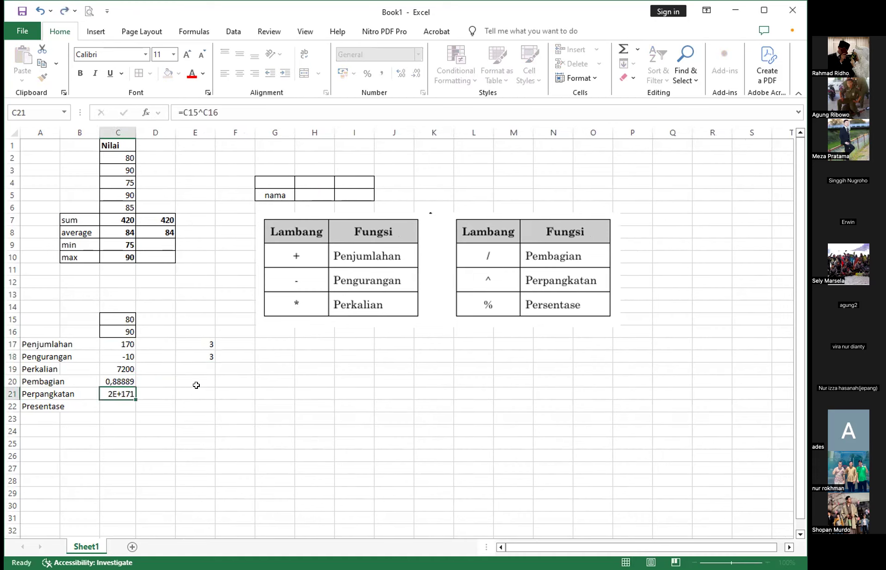
drag(197, 112, 183, 112)
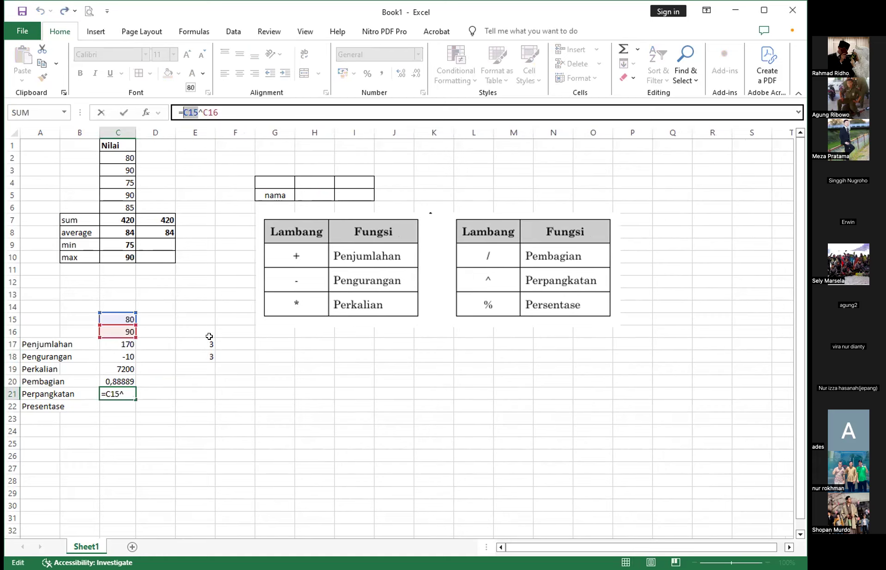
click(197, 344)
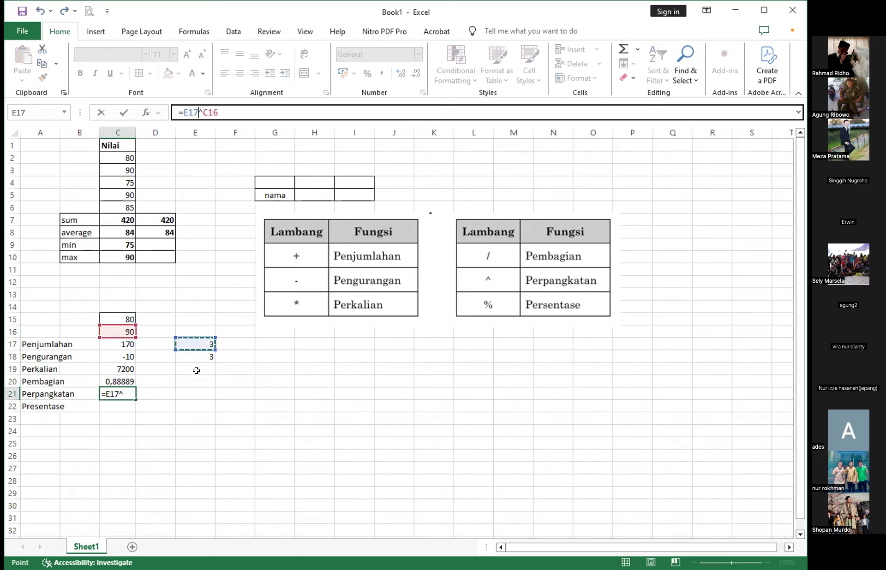
click(129, 394)
click(205, 357)
key(Return)
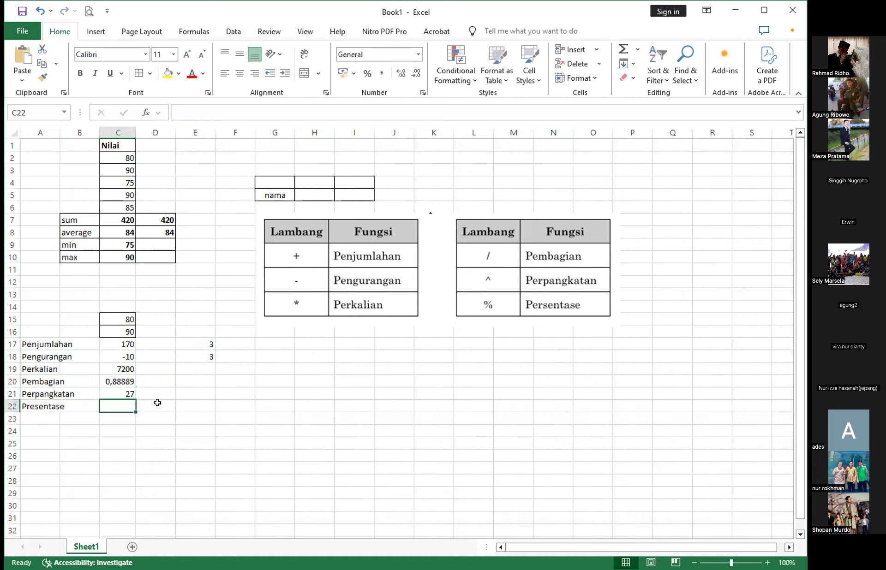
click(122, 397)
click(121, 403)
click(121, 395)
click(117, 404)
click(118, 394)
click(116, 405)
click(191, 394)
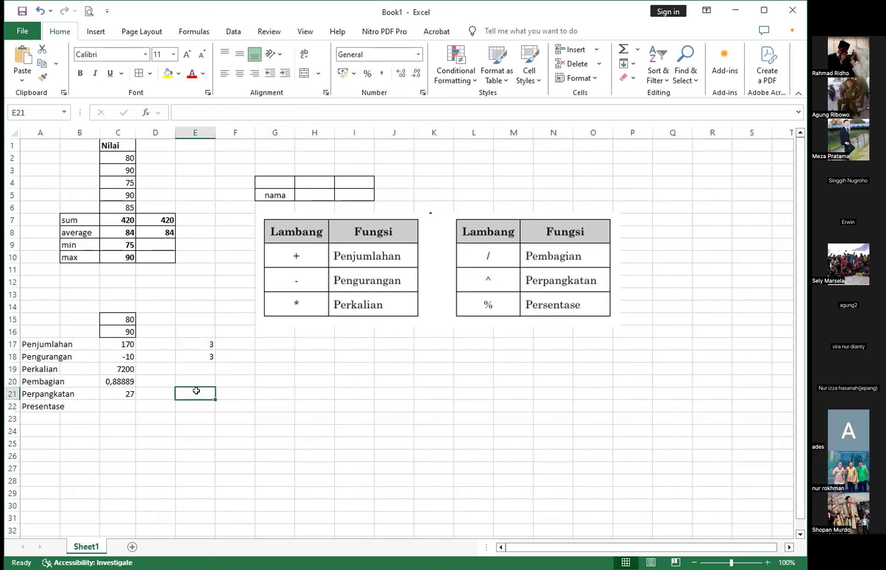
- Enter 10 in E20 as the sample percentage value
click(200, 371)
click(208, 381)
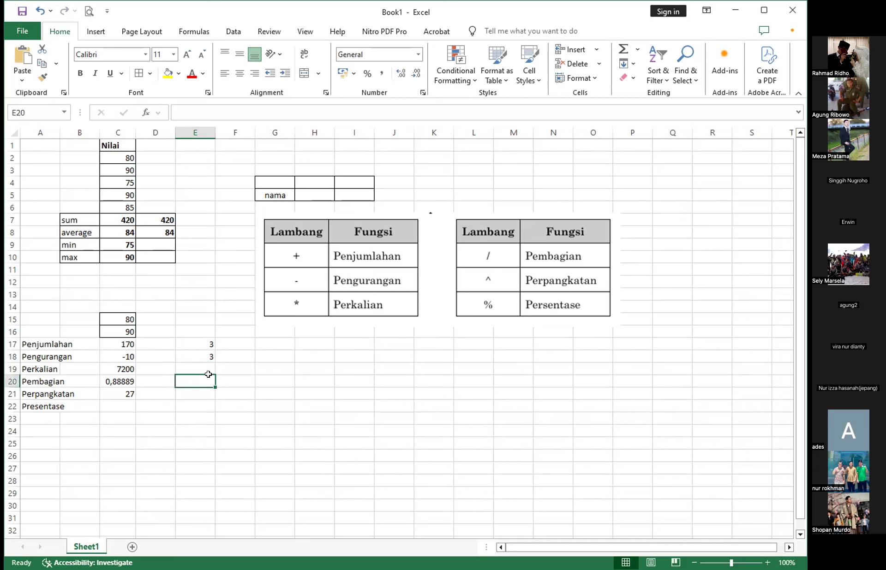
text(10)
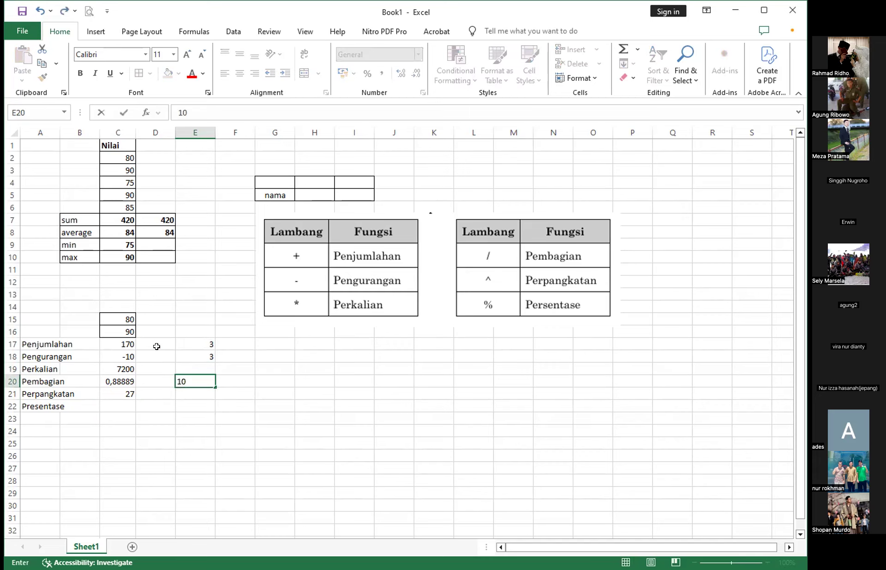
- Calculate the percentage of the second score in the Presentase row with the formula =C16*E20% in C22
click(110, 407)
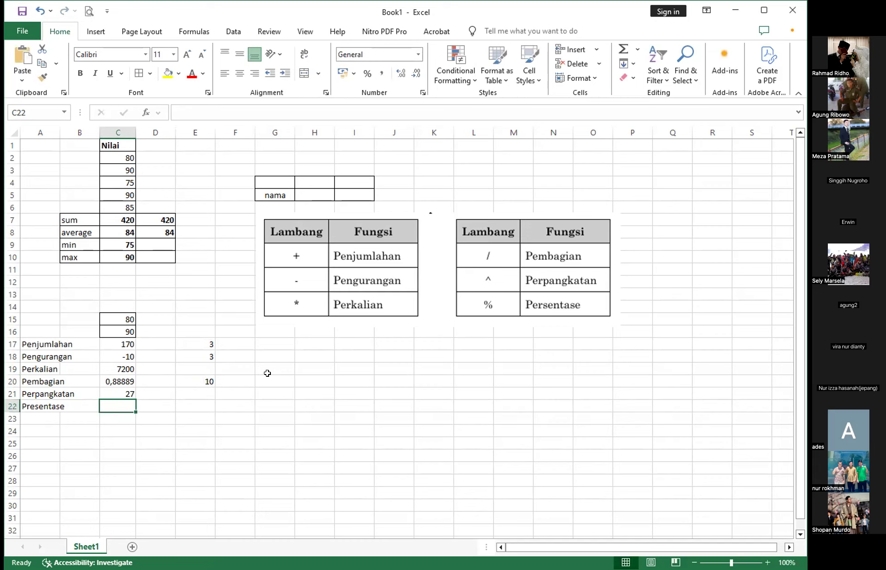
text(=)
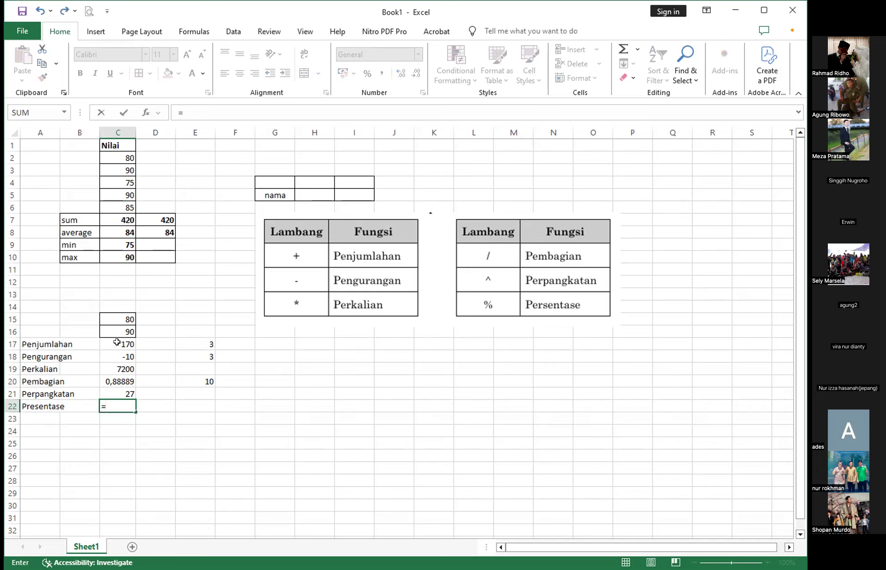
click(120, 326)
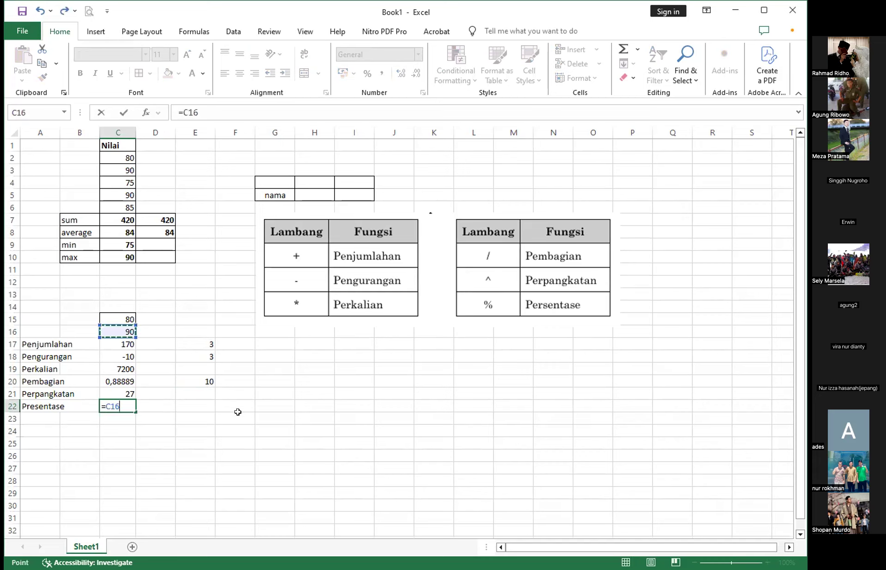
text(%)
key(BackSpace)
text(*)
click(199, 381)
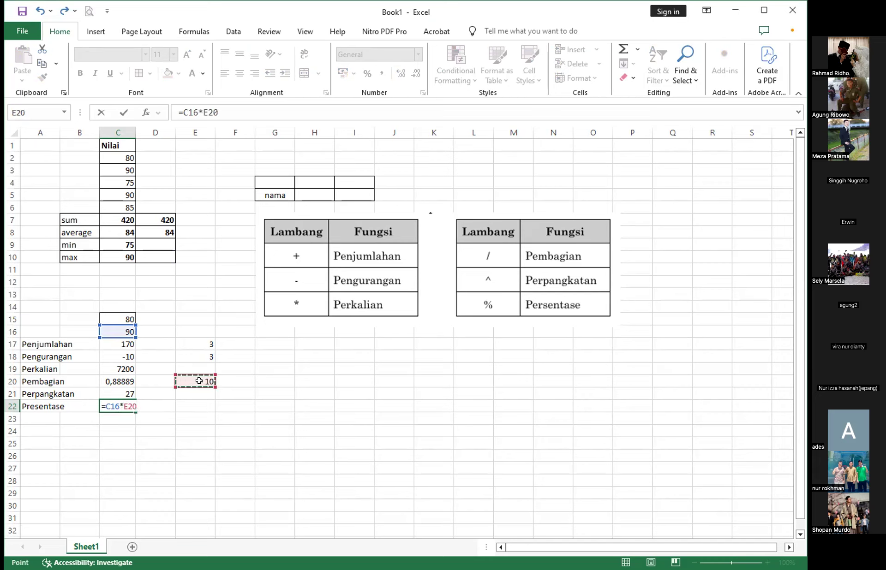
key(Return)
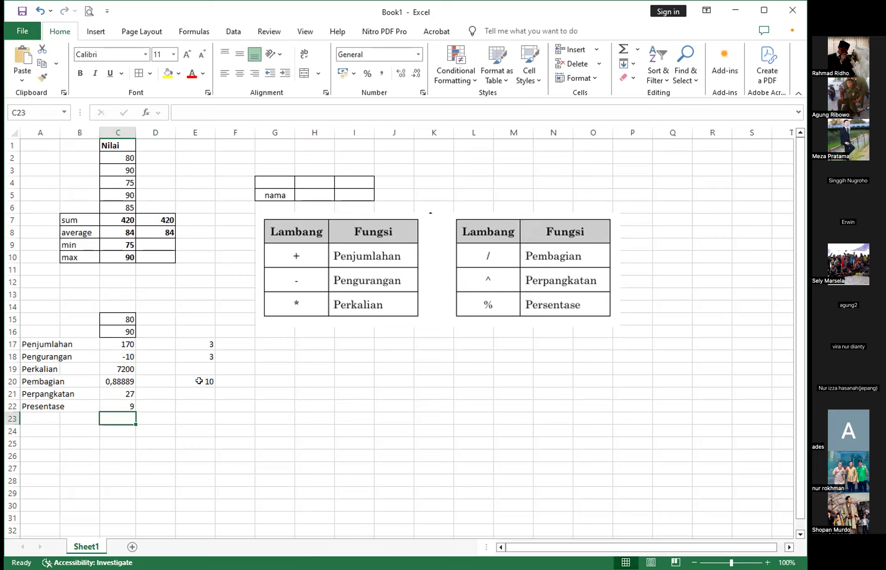
- Examine the Presentase formula in C22 and the cells it refers to
click(112, 405)
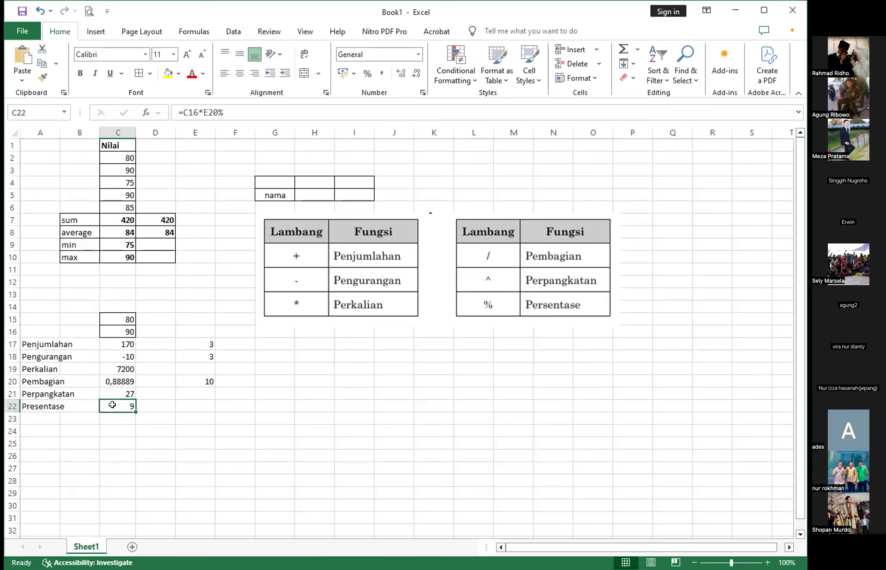
click(229, 116)
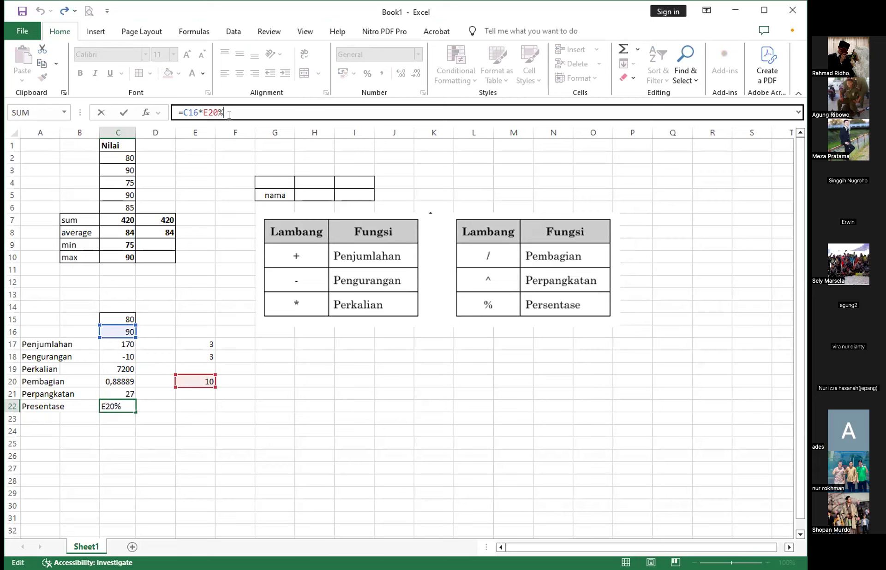
key(Return)
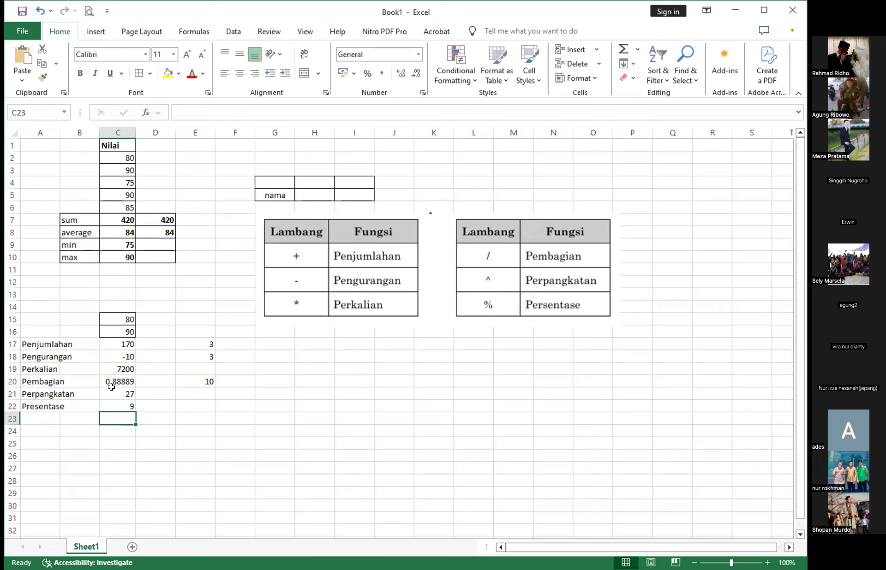
click(117, 403)
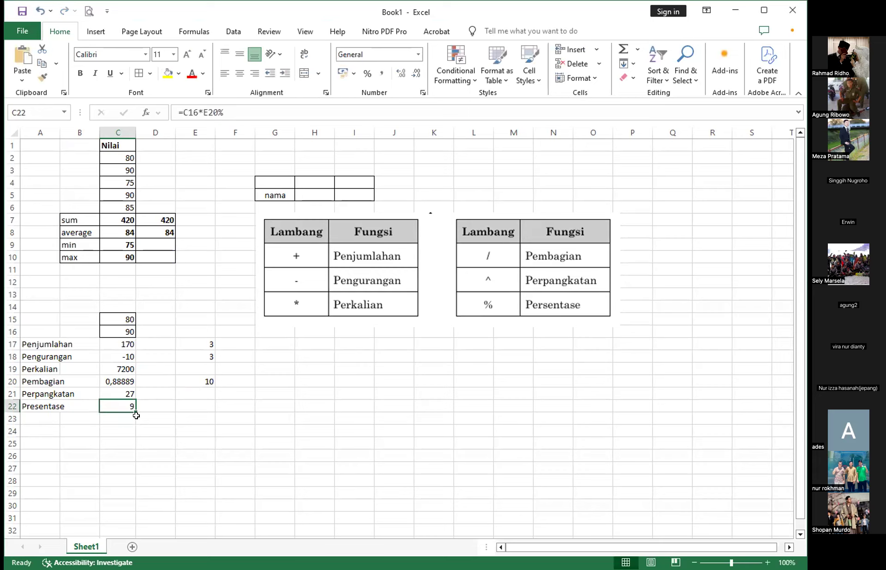
click(190, 407)
click(67, 343)
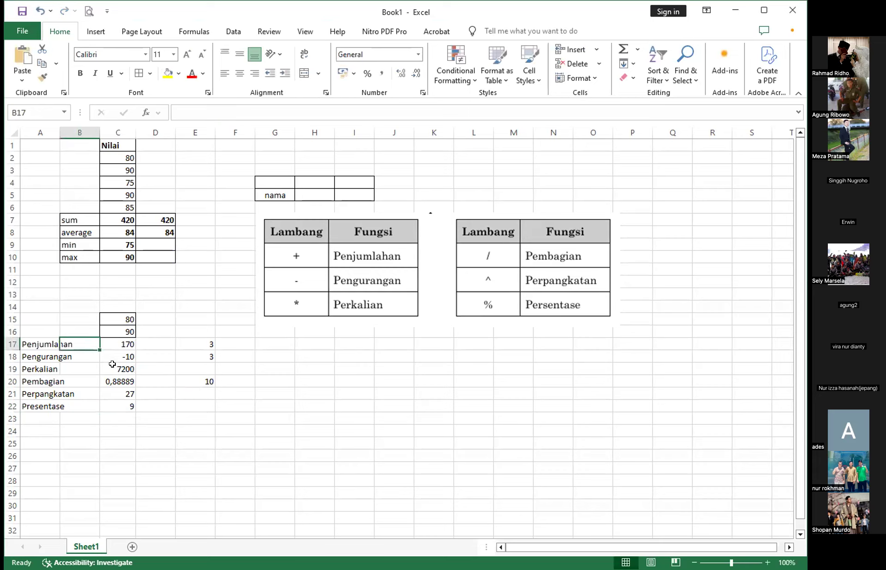
click(113, 362)
click(118, 383)
click(112, 426)
click(155, 427)
click(198, 427)
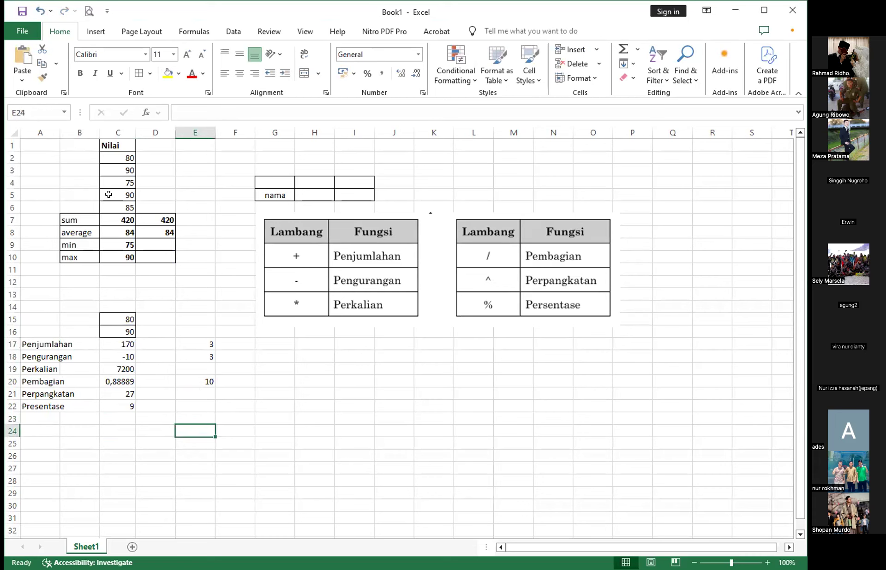
drag(115, 195, 132, 262)
click(179, 291)
drag(118, 317, 121, 396)
click(184, 395)
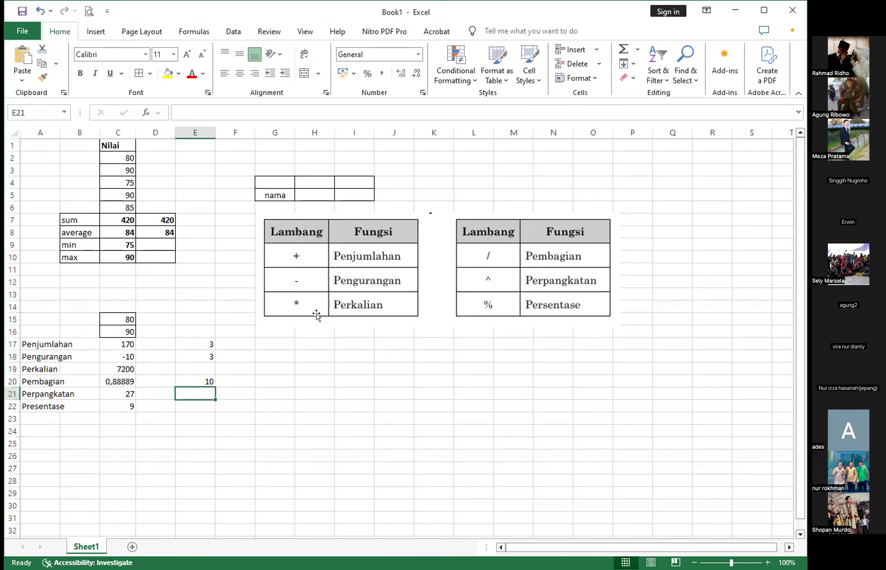
click(663, 254)
click(507, 365)
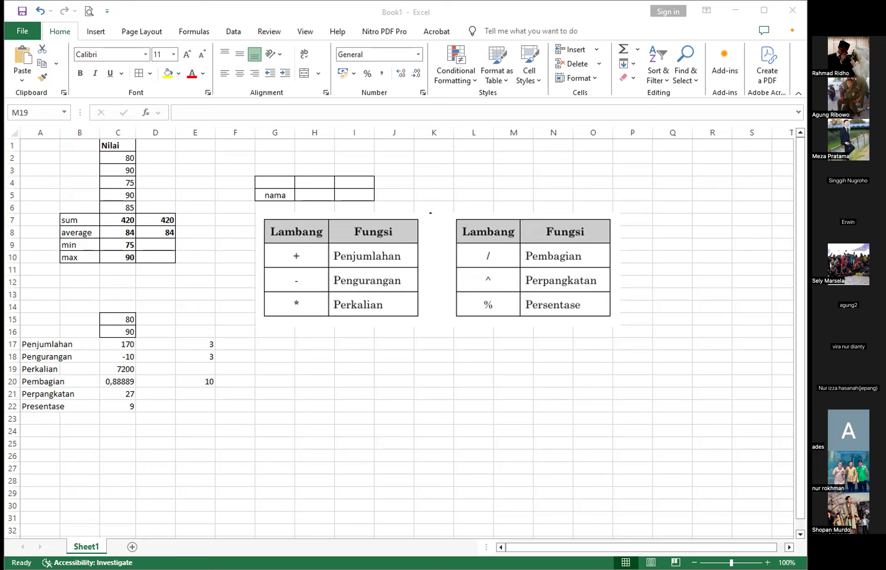
- Examine the SUM formula in C7 and its cell range, leaving the formula as it was
click(110, 230)
click(121, 220)
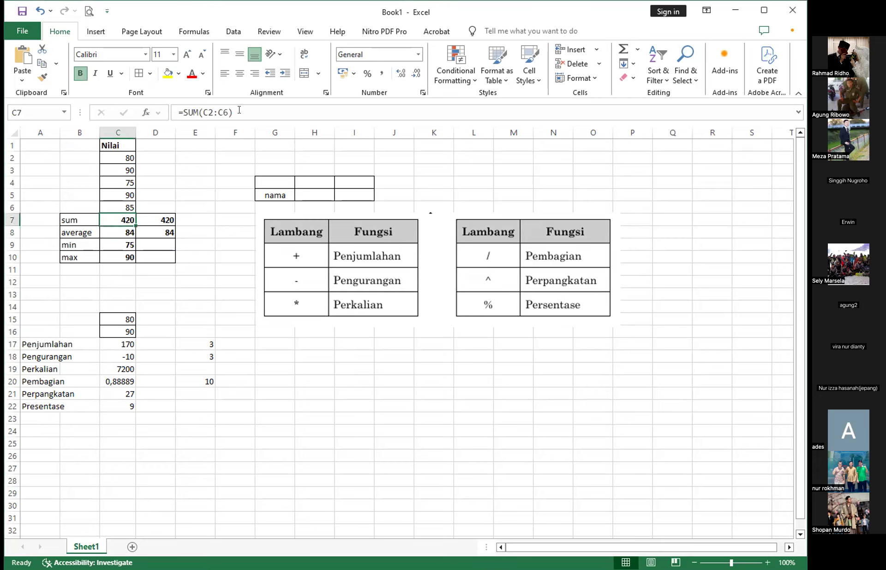
click(220, 107)
click(201, 111)
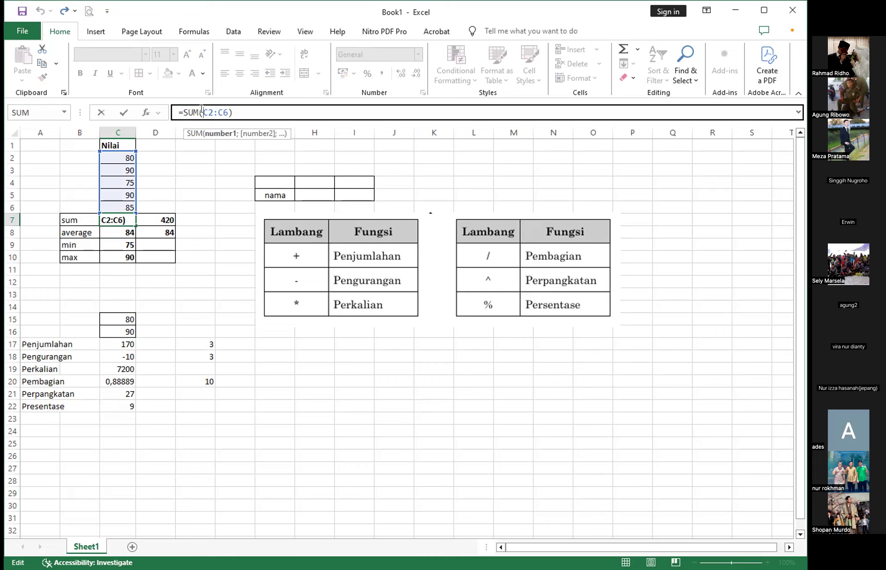
key(alt+Tab)
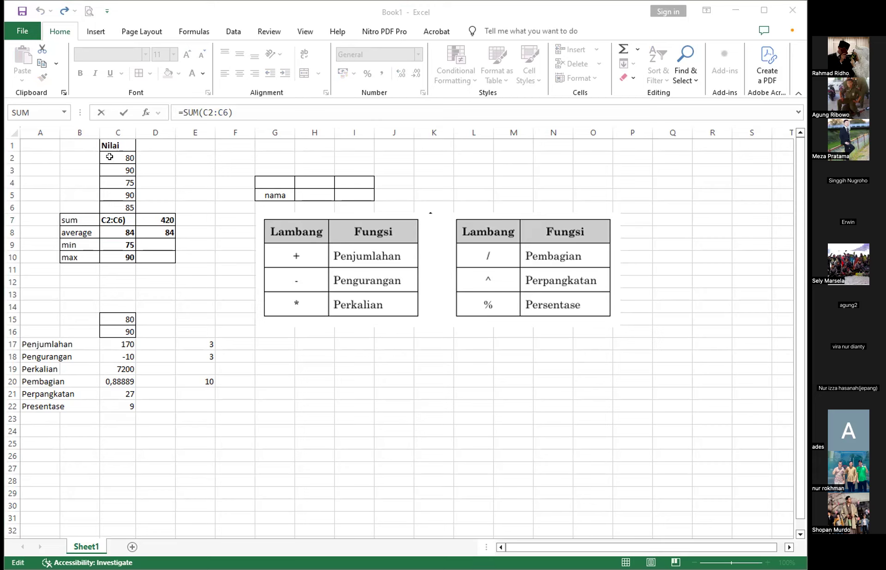
mouse_move(109, 156)
mouse_down()
mouse_move(116, 175)
mouse_move(120, 158)
mouse_up()
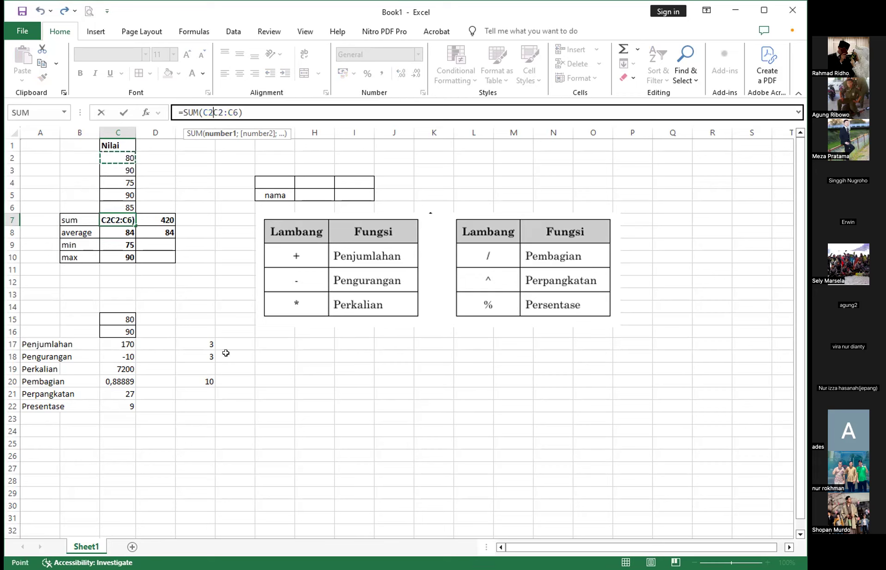
key(Escape)
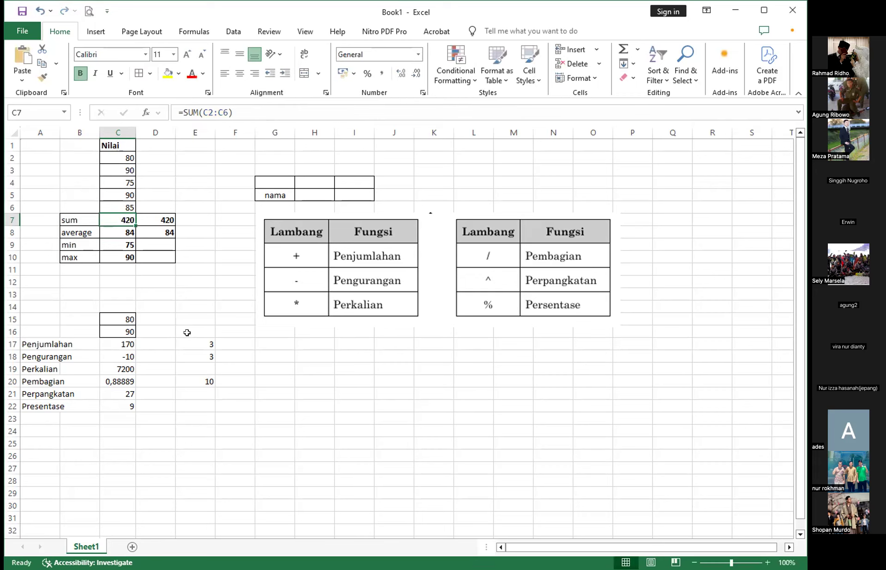
- Examine the AVERAGE formula in C8 and the MIN formula in C9 for the scores in C2:C6
click(147, 280)
click(81, 232)
click(119, 234)
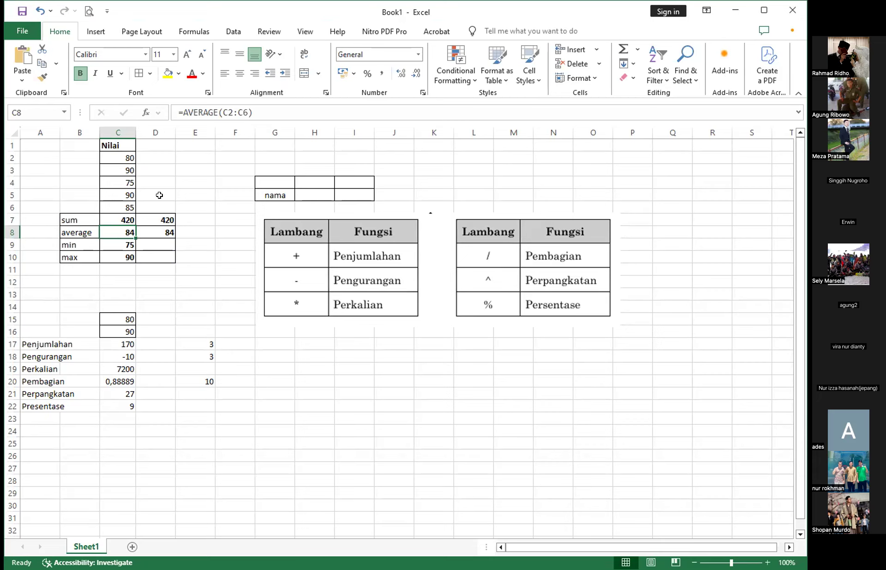
click(112, 248)
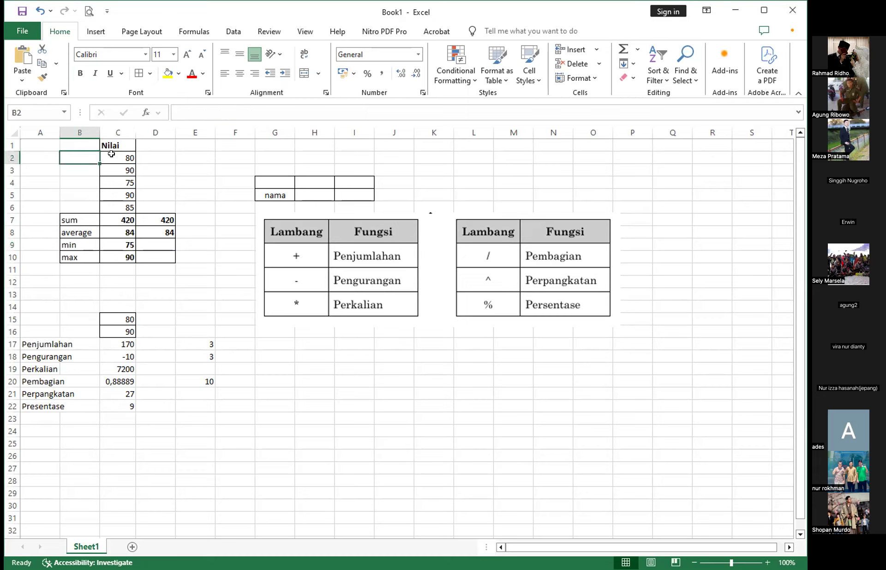
click(120, 157)
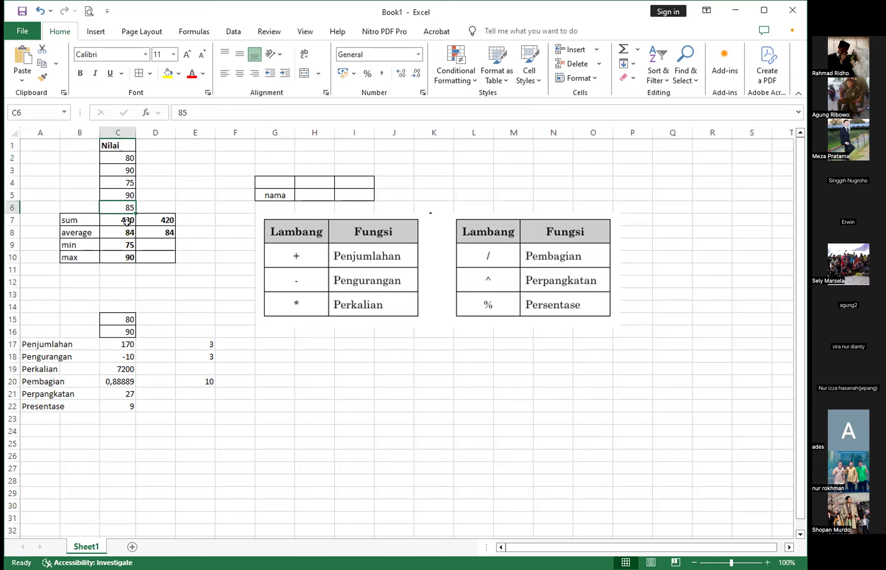
click(117, 242)
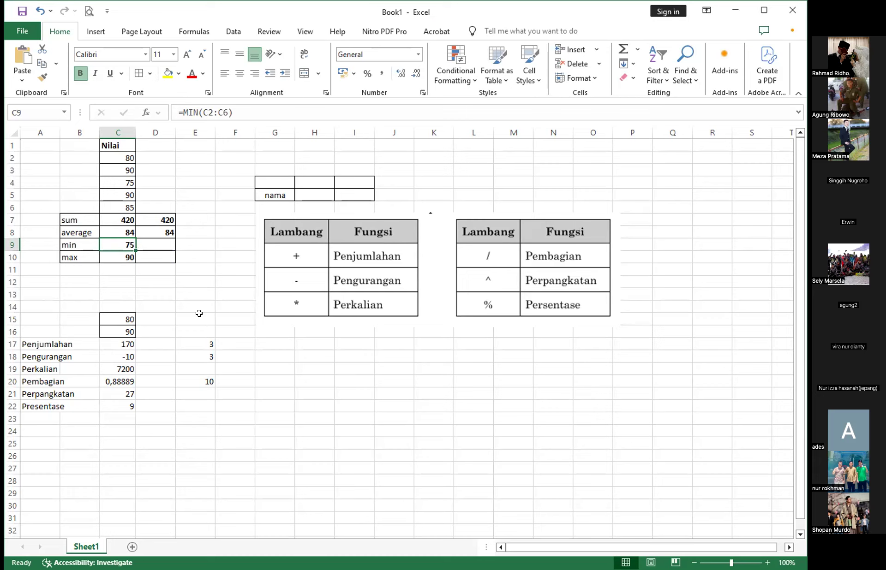
- Review the arithmetic operation labels and results in rows 17 to 22, from Penjumlahan to Presentase
click(196, 287)
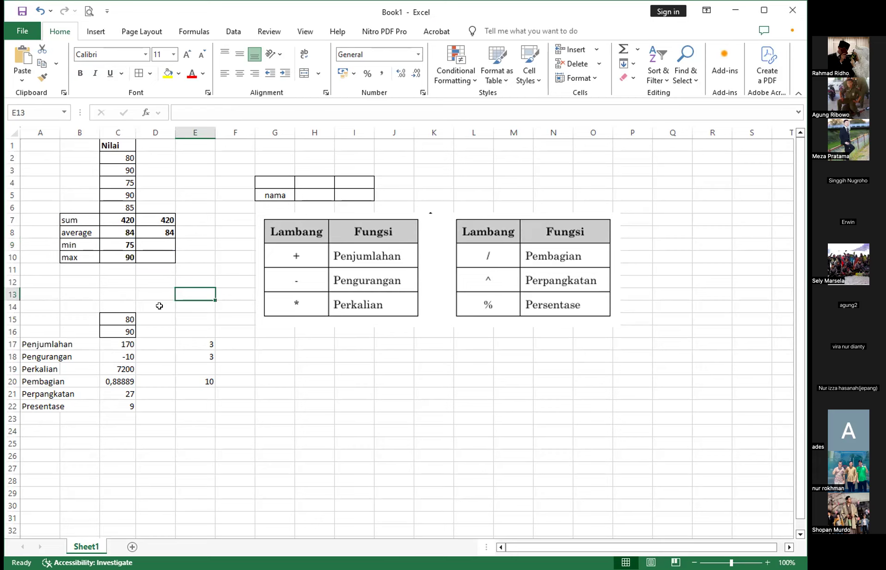
click(67, 339)
click(57, 357)
click(61, 405)
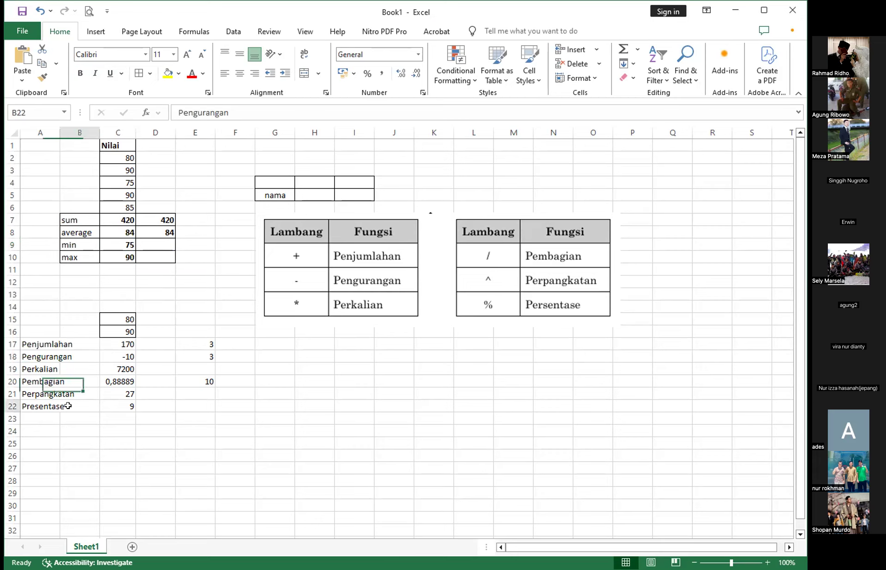
click(180, 439)
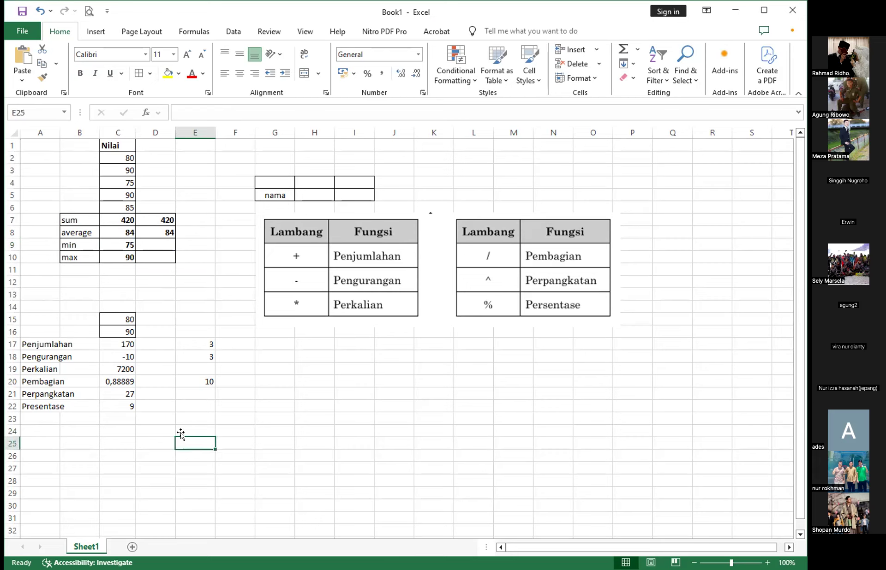
click(364, 377)
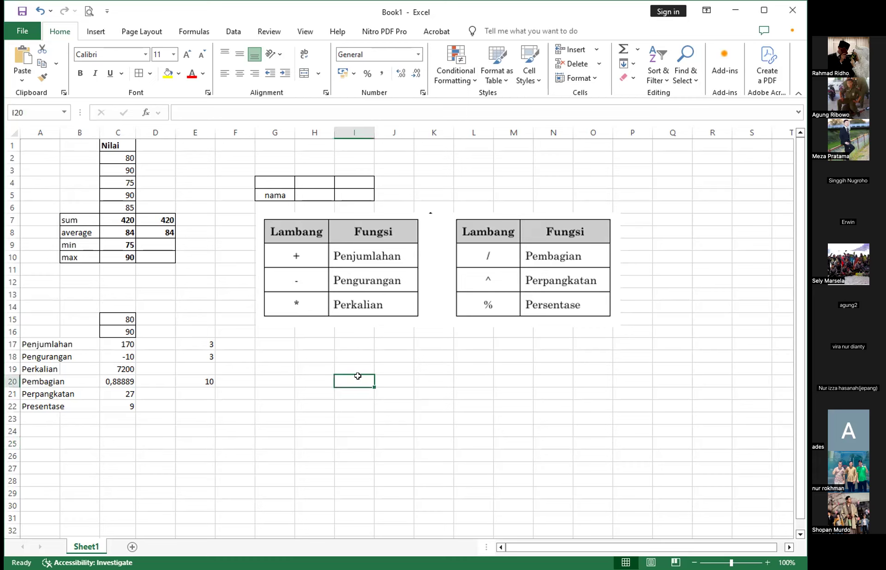
click(239, 417)
click(120, 393)
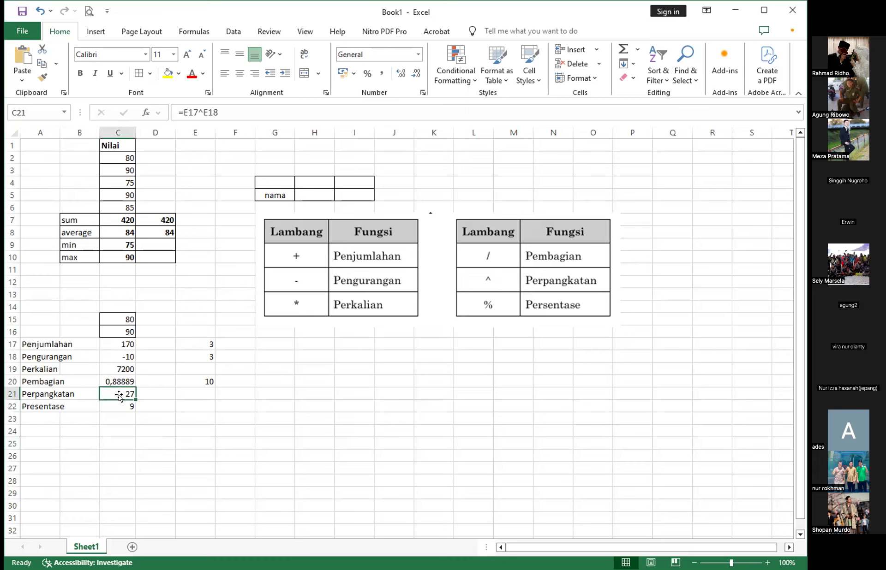
drag(122, 343, 132, 408)
click(316, 405)
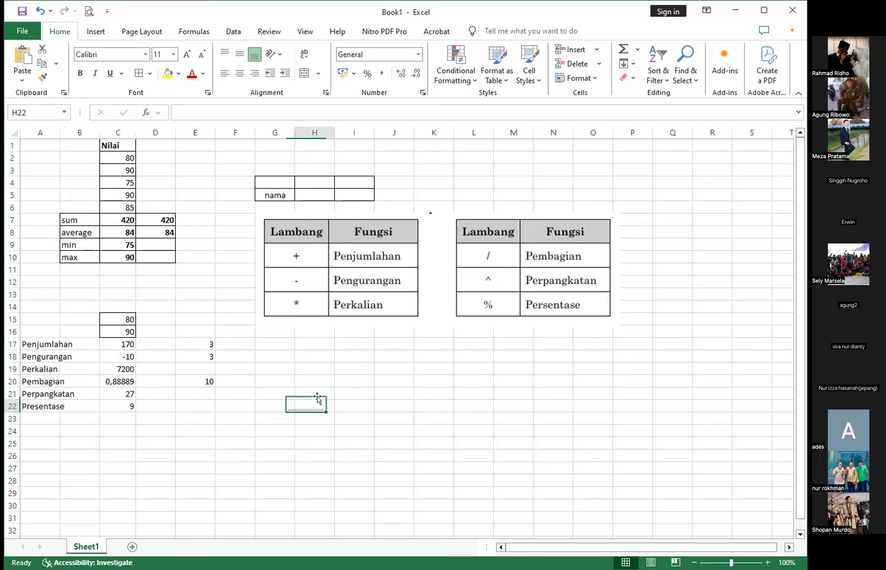
- Move the picture of operator symbols and functions slightly upward, just beneath the nama table
click(227, 335)
click(225, 356)
mouse_move(392, 276)
mouse_down()
mouse_move(418, 275)
mouse_move(398, 264)
mouse_up()
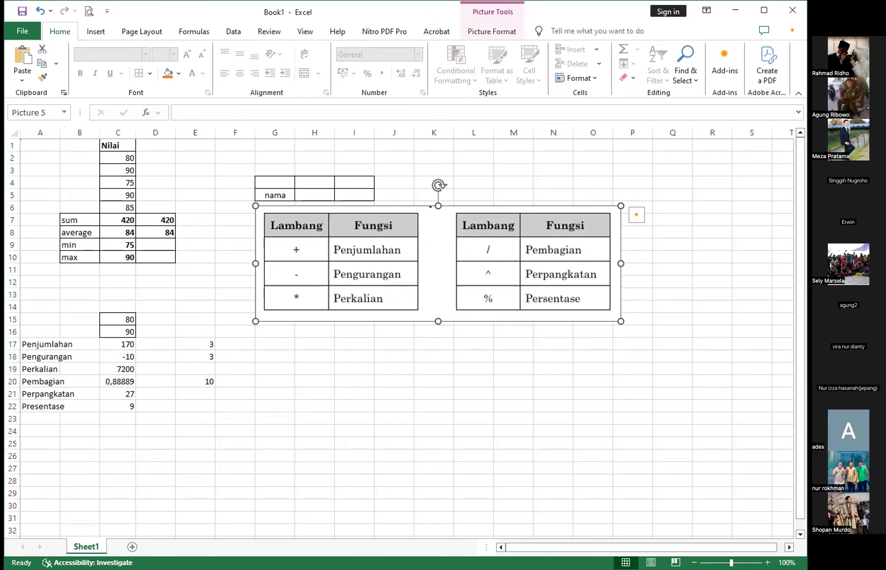
key(alt+Tab)
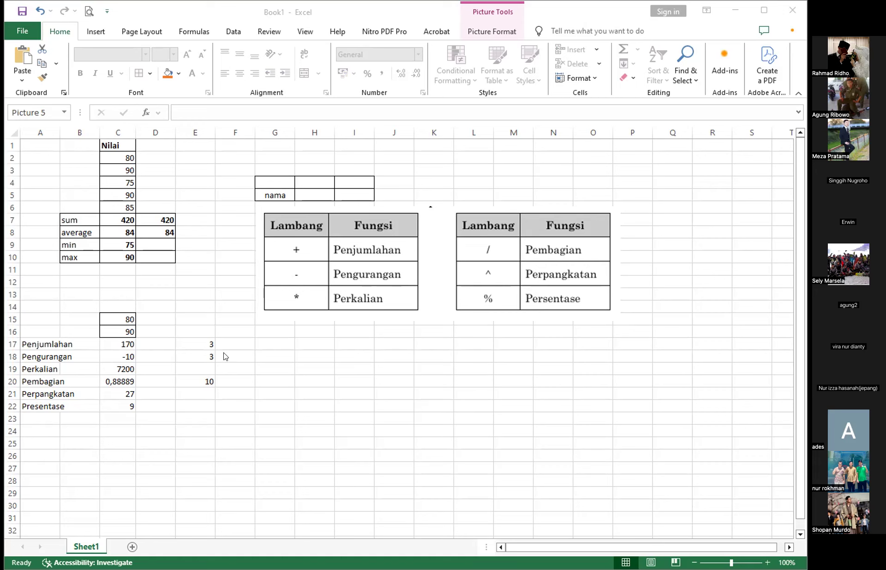
- Enter the sample text mahasiswa in H19, below the operator picture
key(Escape)
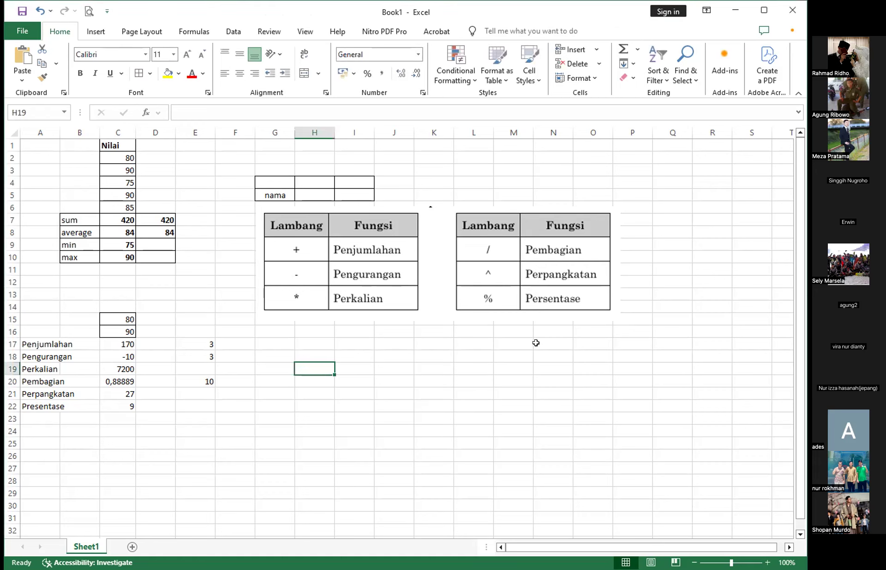
text(maha)
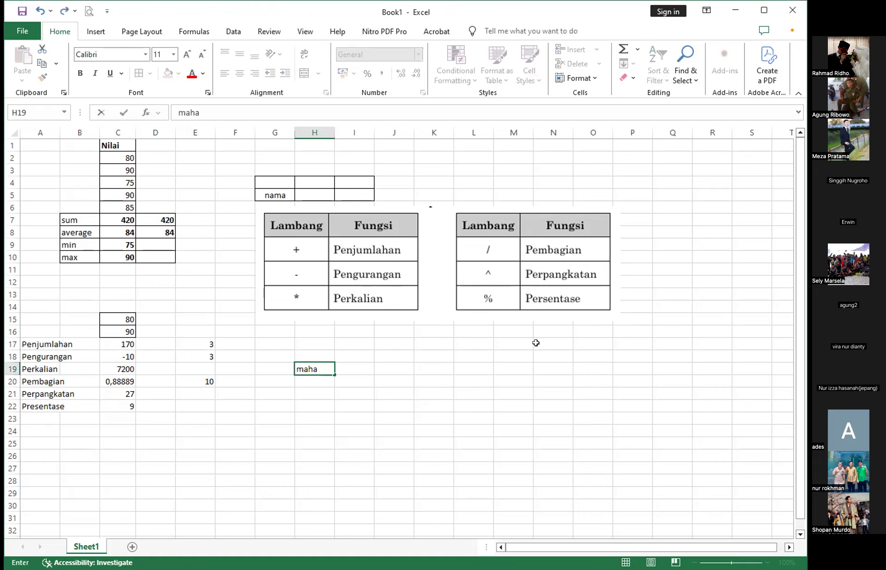
text(siswa)
key(Return)
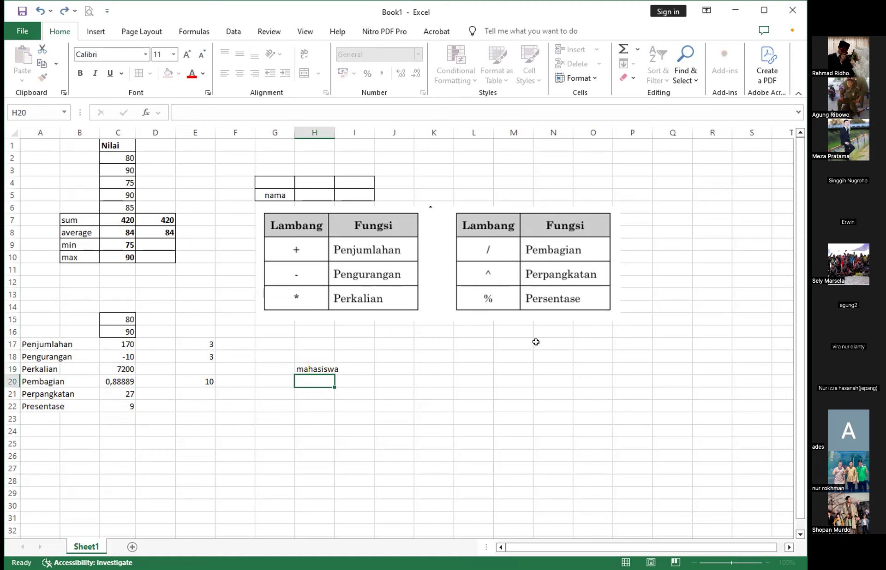
- Try to extract the first three characters of the sample text in H20 with the formula =left(H19,3)
text(=)
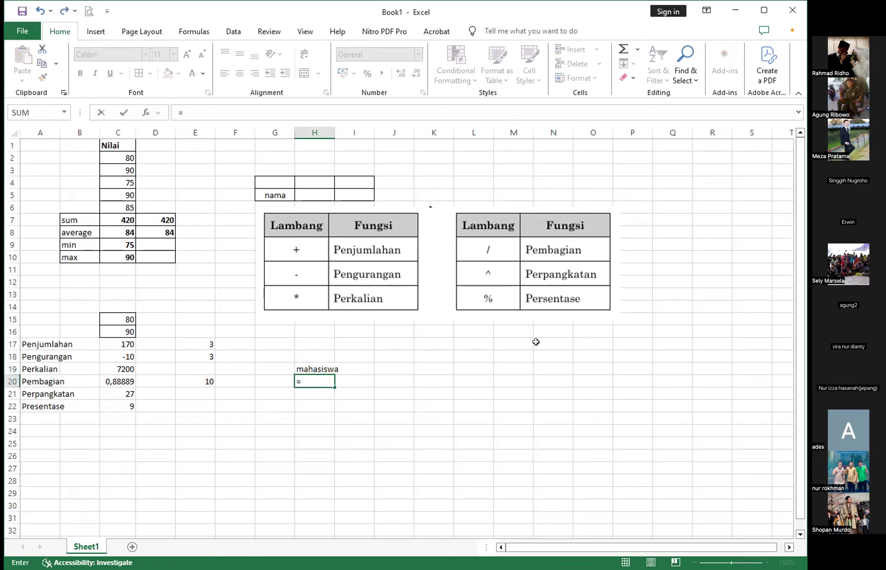
text(lefe)
key(BackSpace)
key(BackSpace)
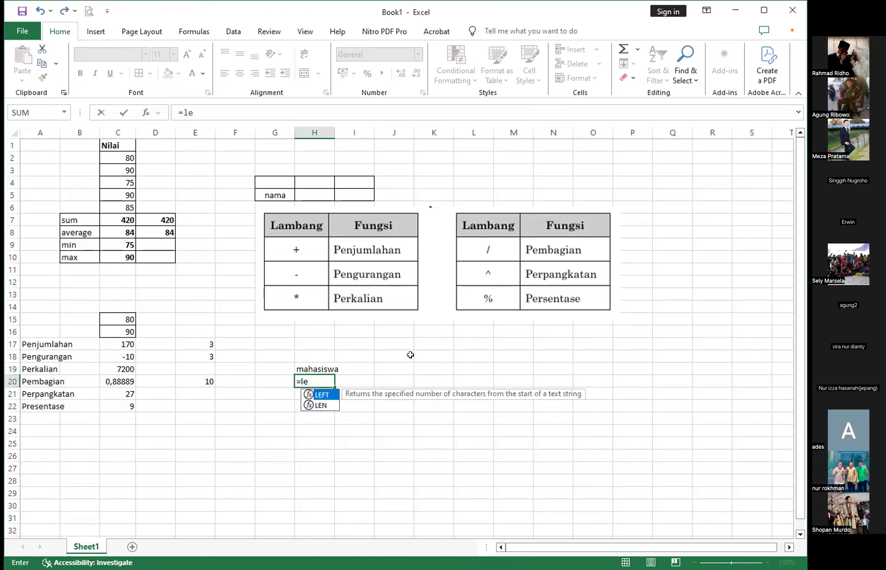
text(ft()
click(309, 369)
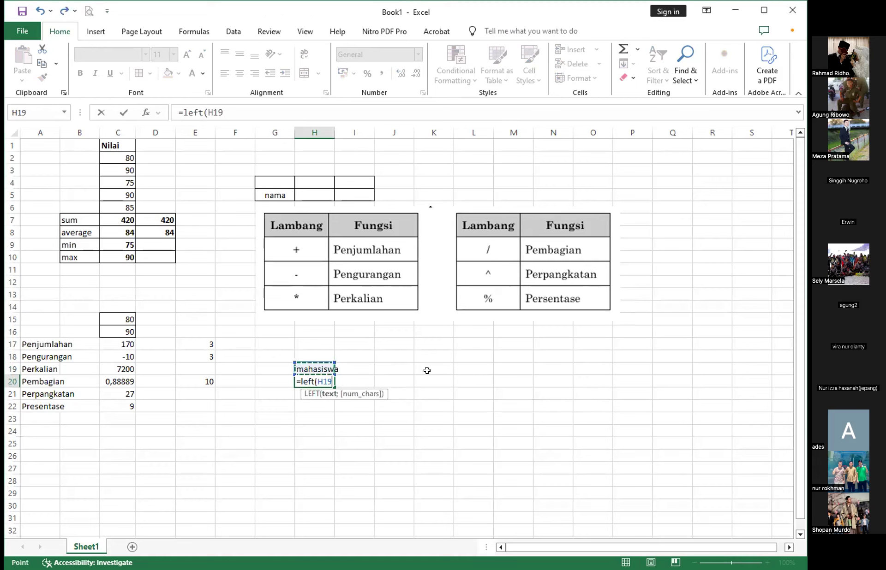
text(,3))
key(Return)
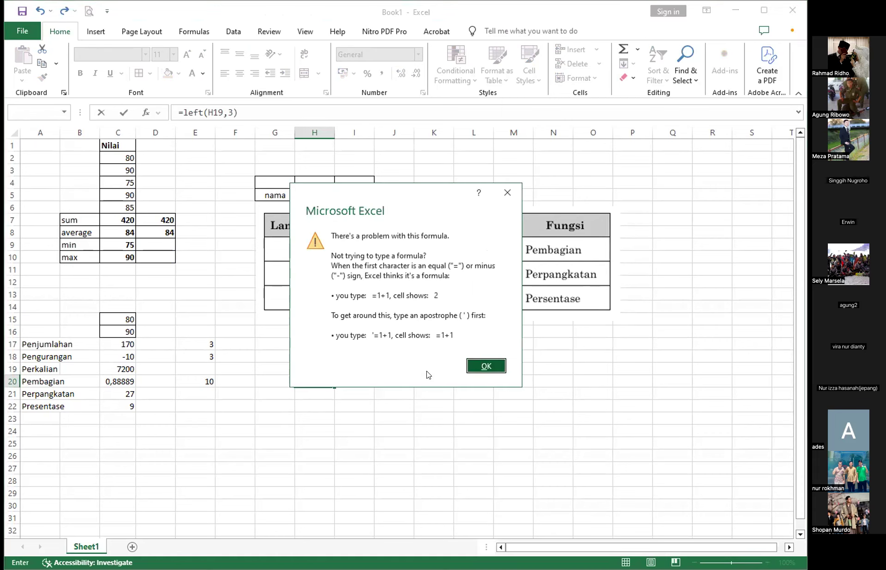
click(485, 365)
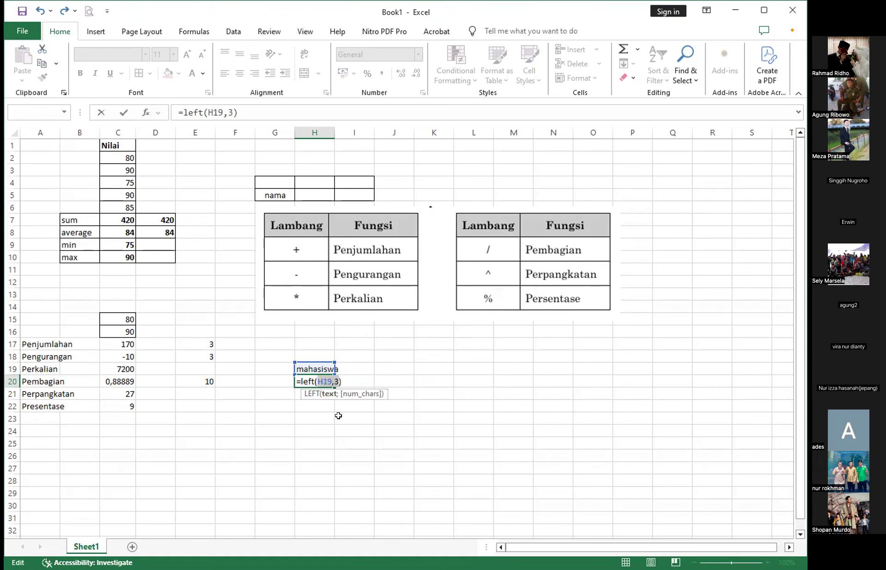
- Replace the comma in the H20 formula with a semicolon so it reads =left(H19;3)
key(Right)
key(BackSpace)
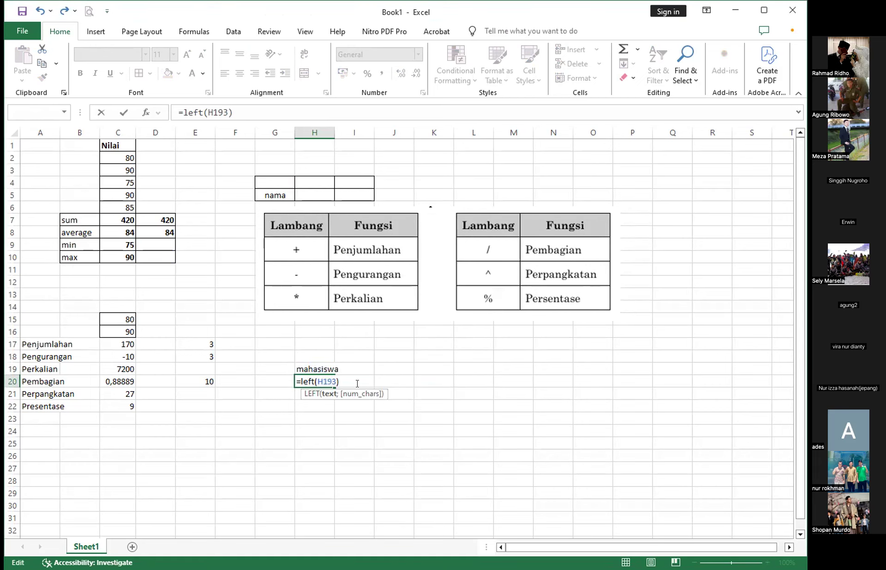
text(;)
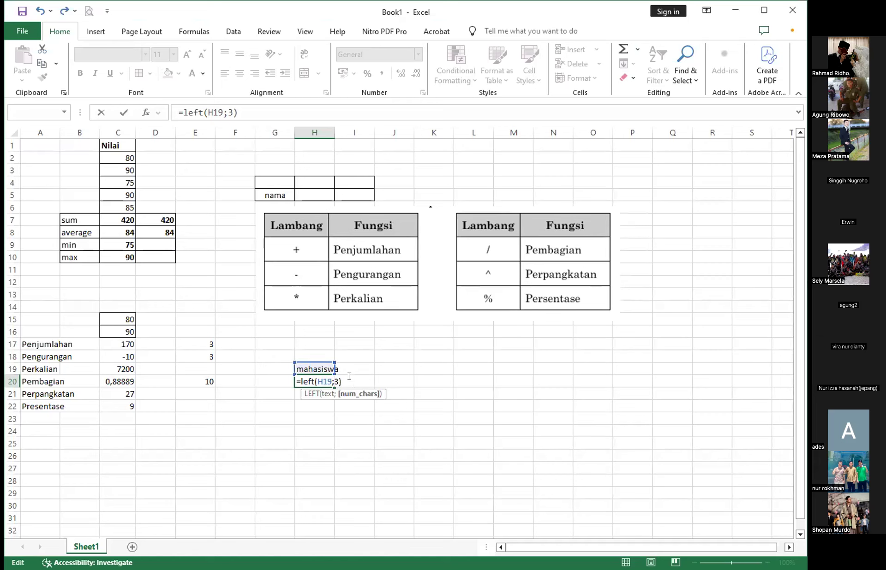
click(349, 378)
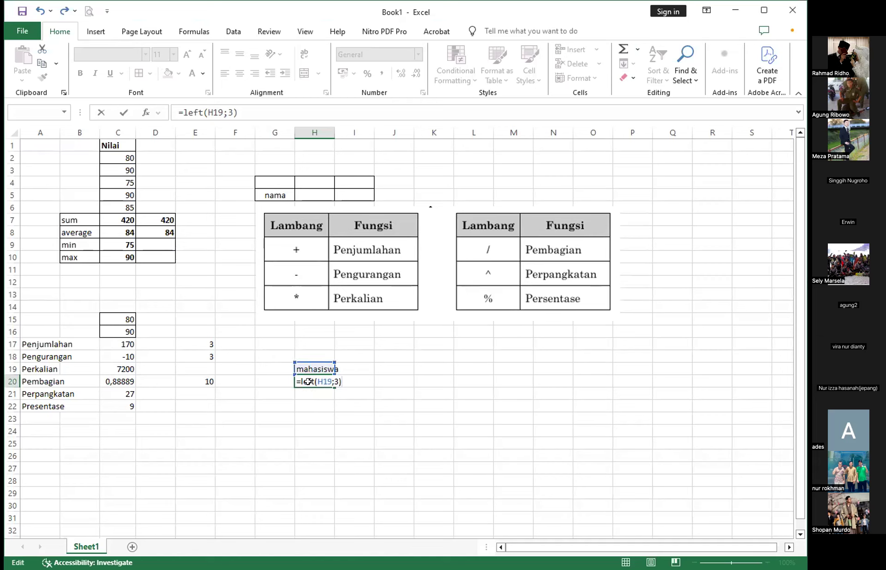
key(Return)
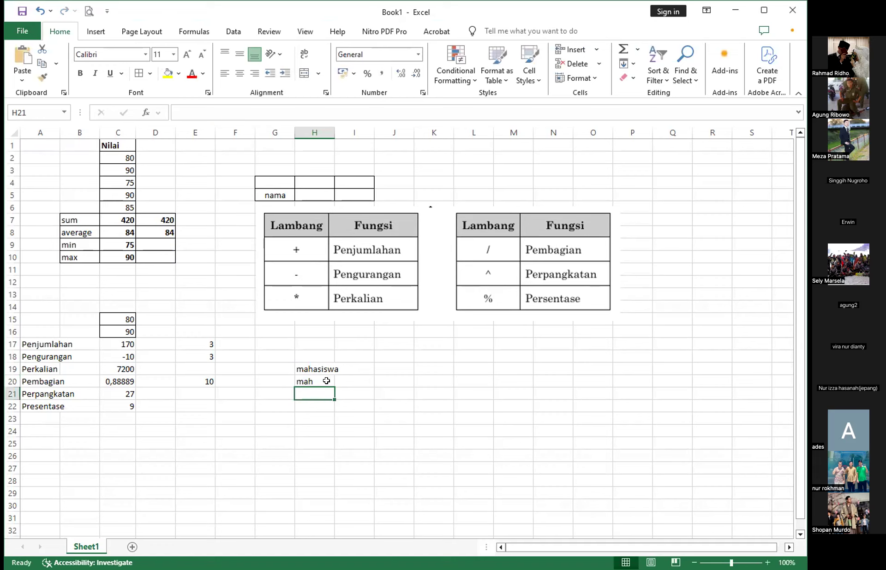
- Label the text function rows with Left in G20 and Right in G21
click(323, 381)
click(261, 381)
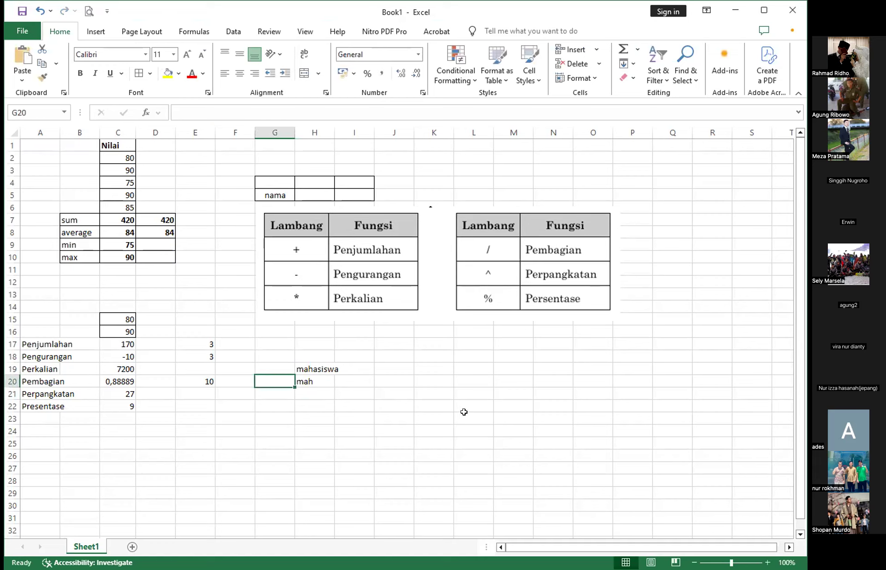
text(Left)
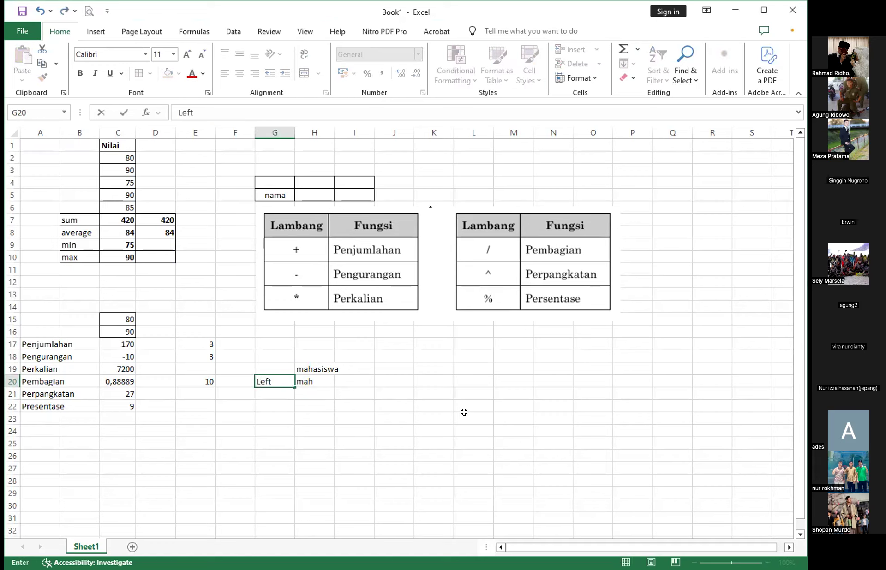
key(Return)
text(Rig)
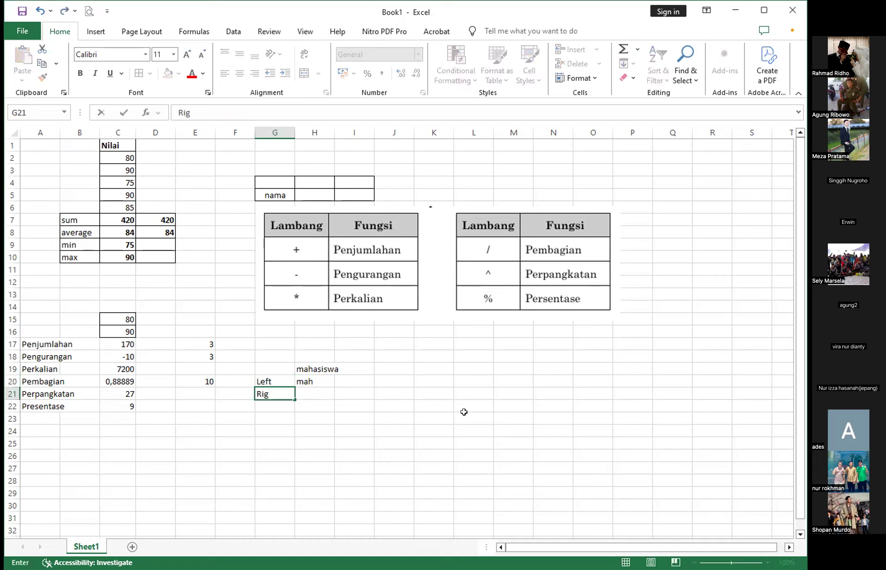
text(ht)
key(Tab)
- Extract the last two characters of the sample text in H21 with the formula =right(H19;2)
text(=)
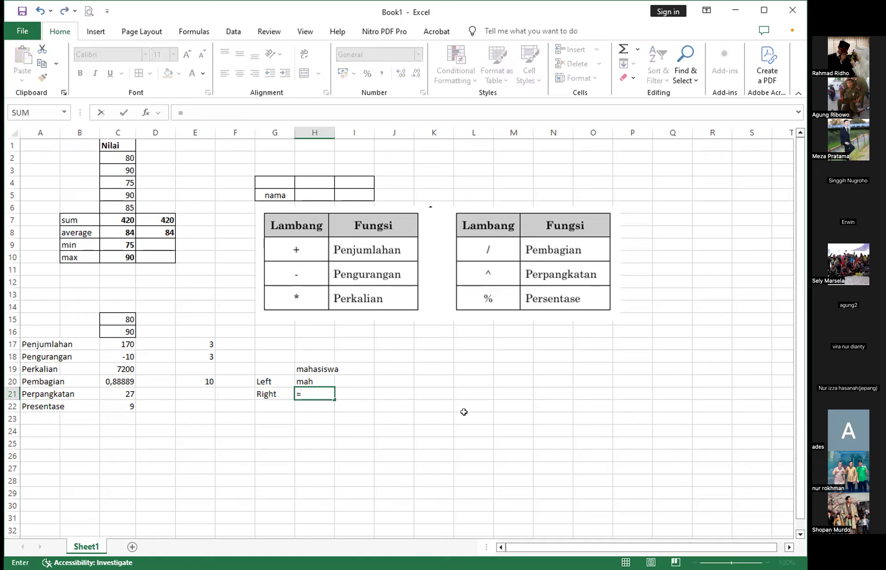
text(right)
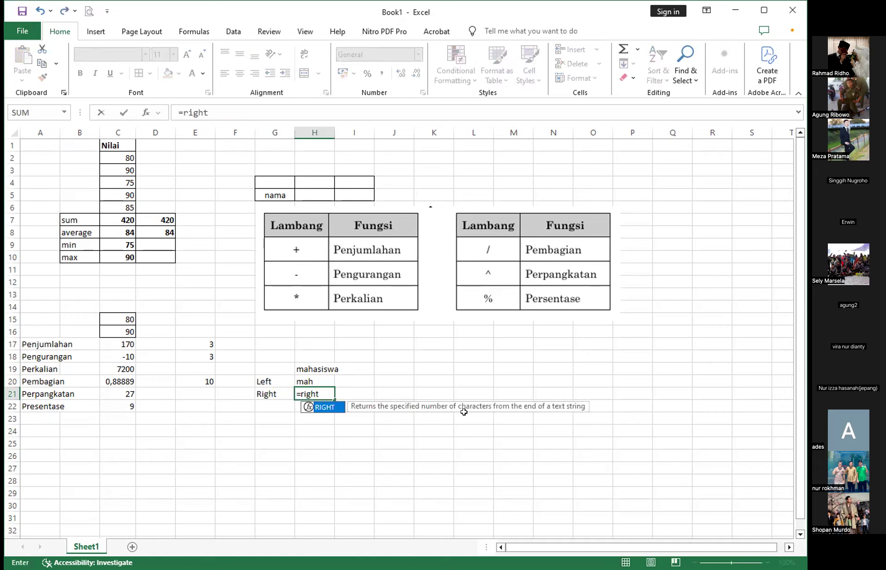
text(()
click(311, 367)
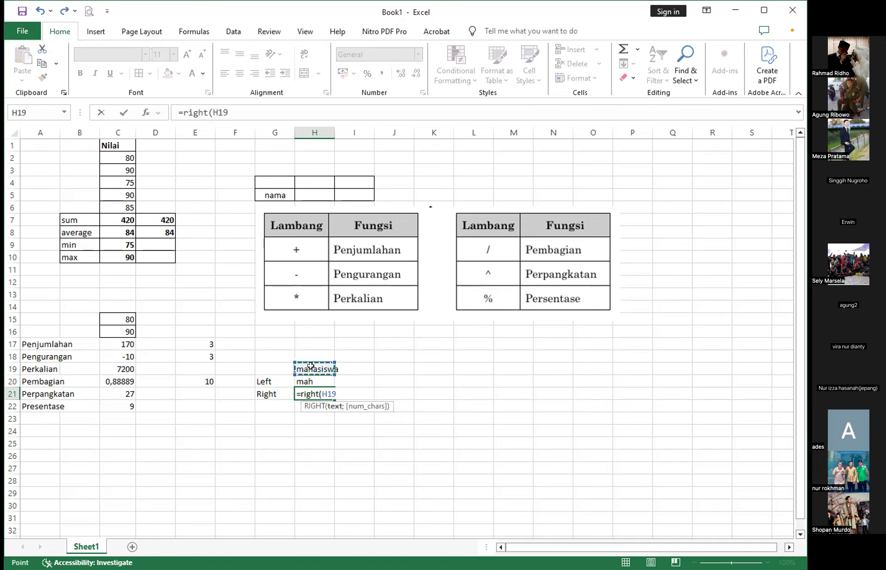
text(;)
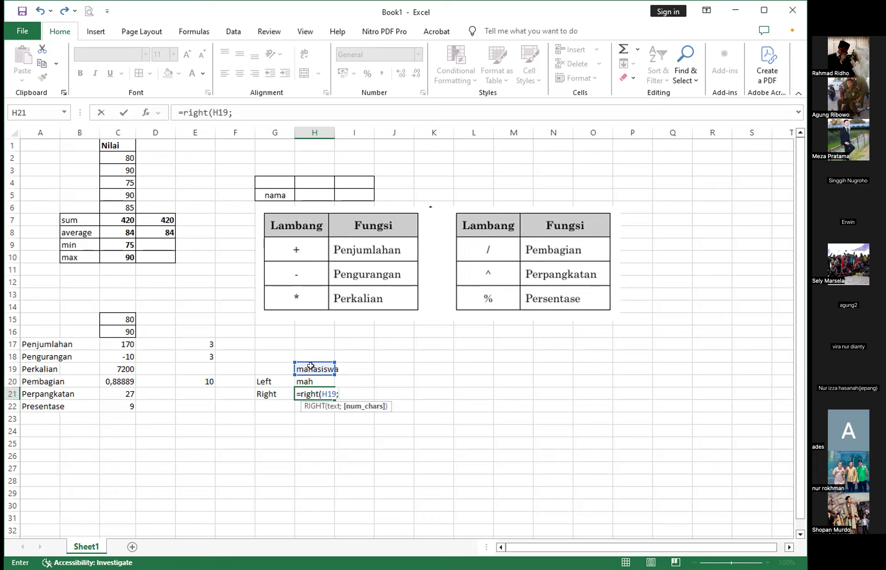
text(2))
key(Return)
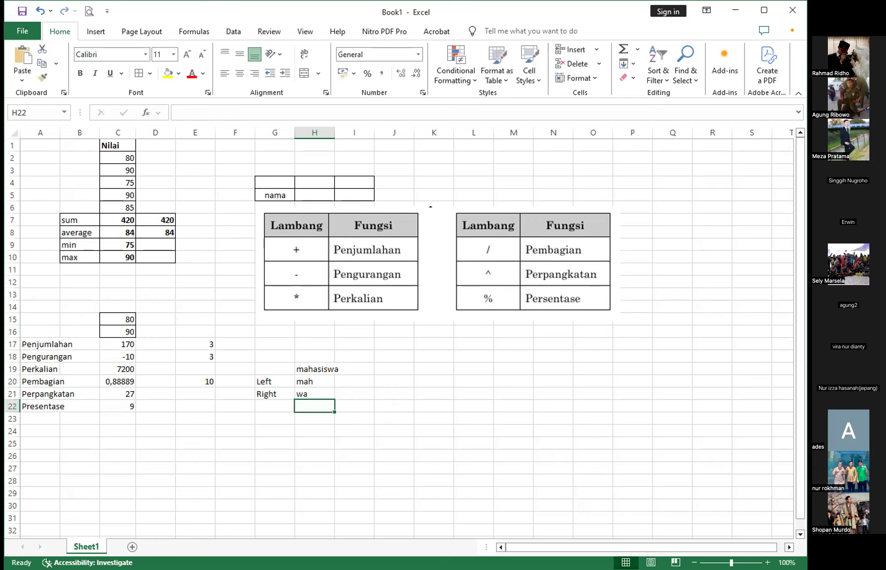
- Label the next text function row Mid in G22, below Right
key(alt+Tab)
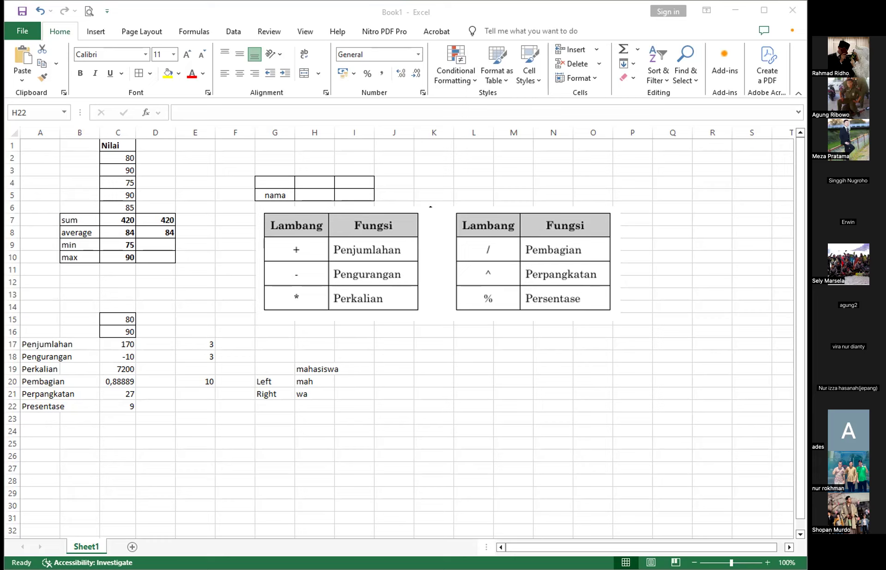
click(273, 406)
text(Mid)
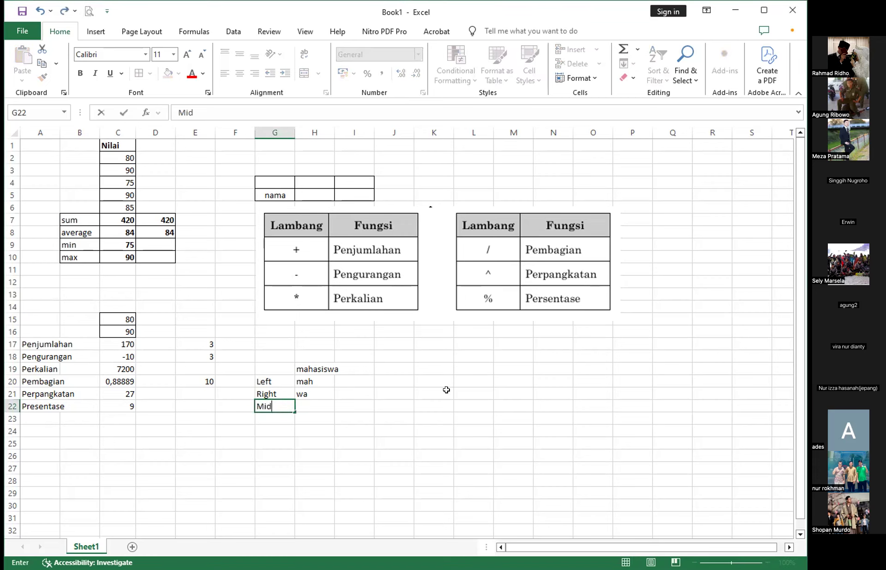
key(Tab)
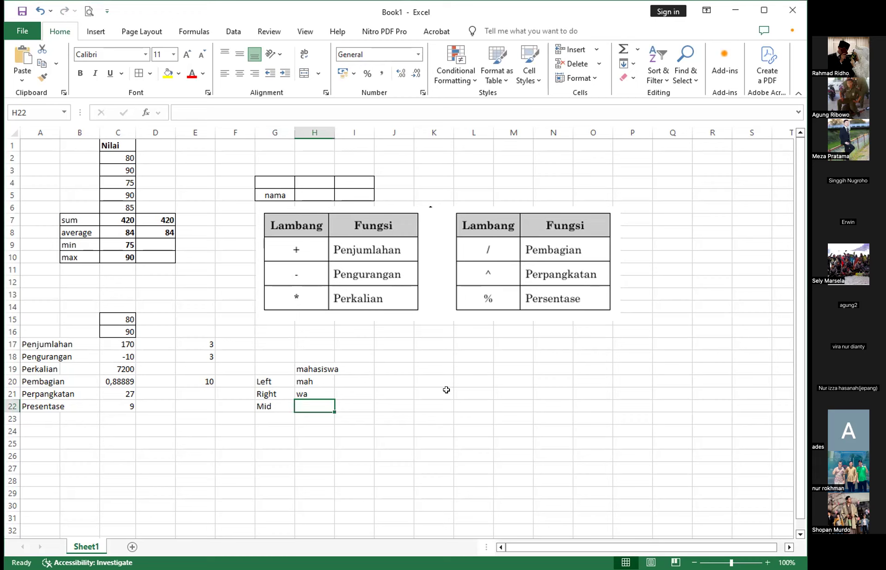
- Extract characters from the middle of the sample text in H22 with the formula =mid(H19;5;7)
text(=)
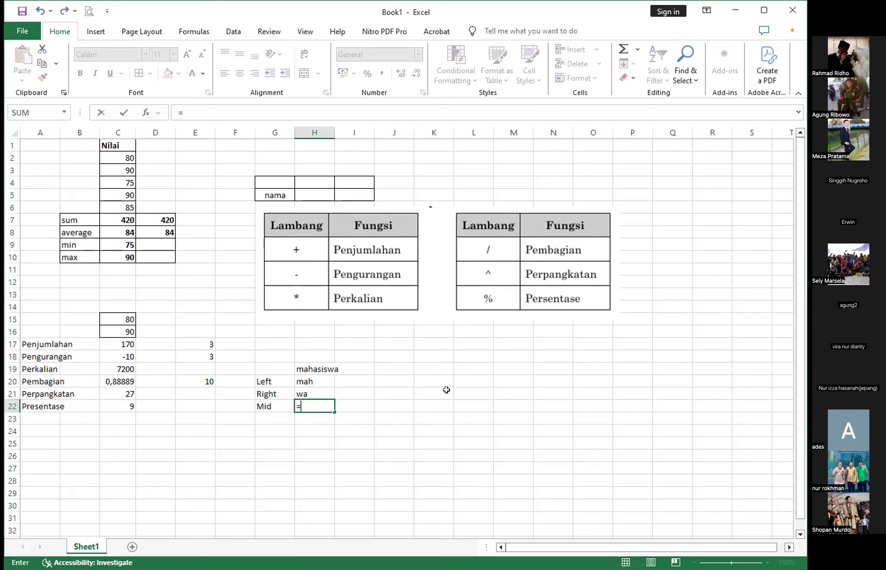
text(mid)
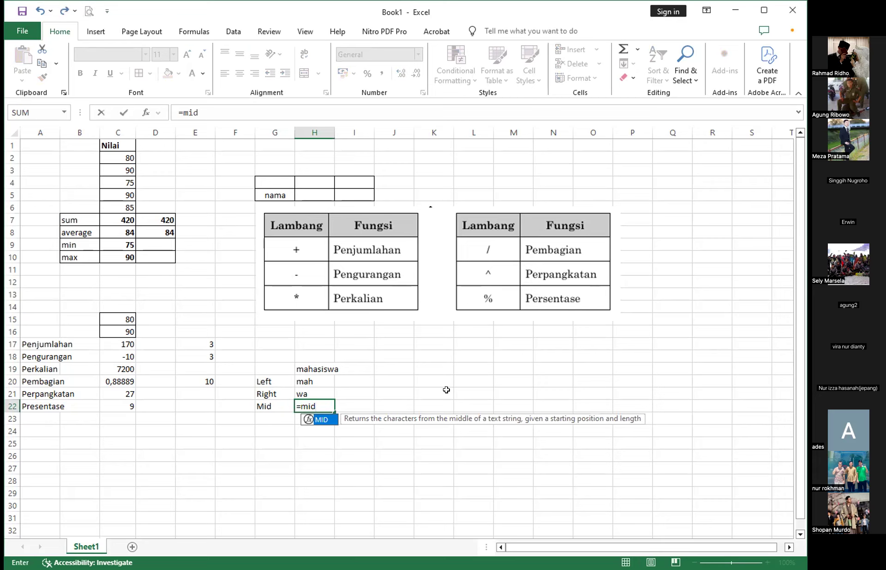
text(()
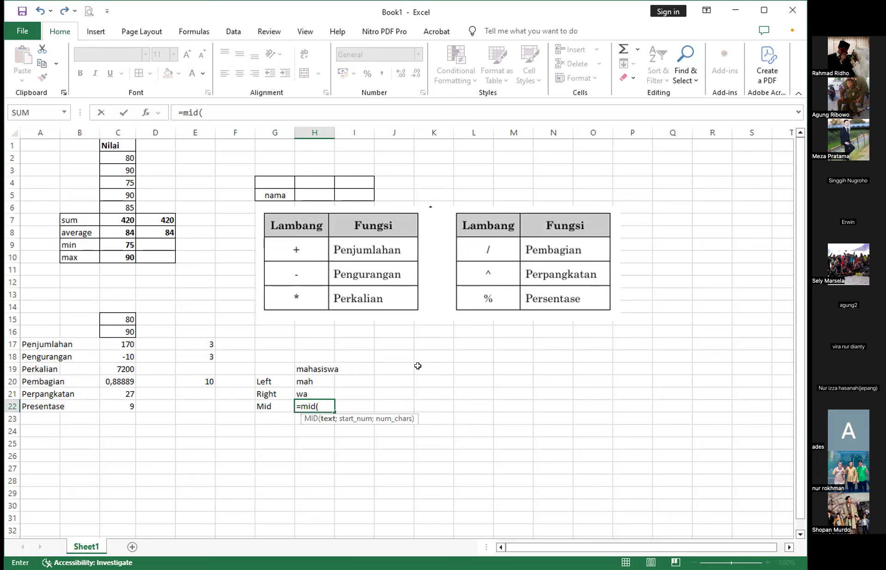
click(316, 370)
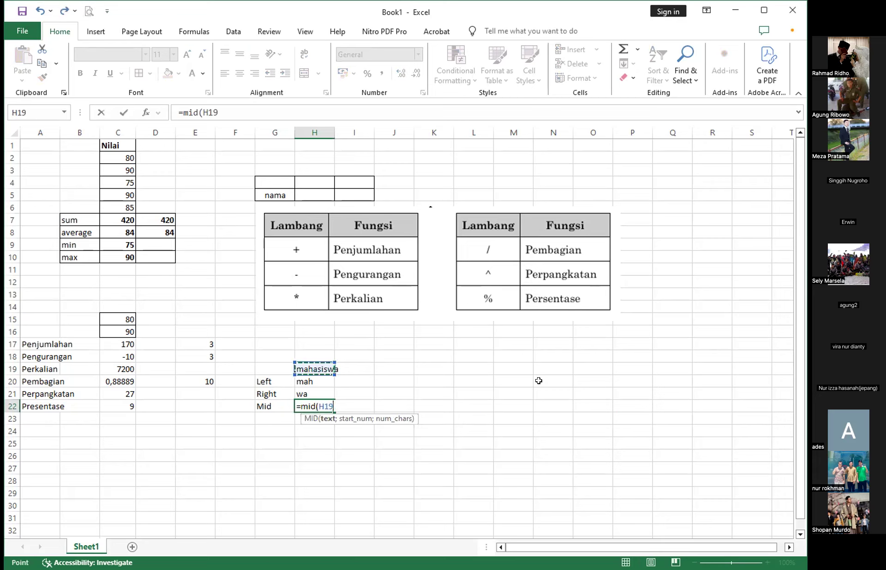
text(;)
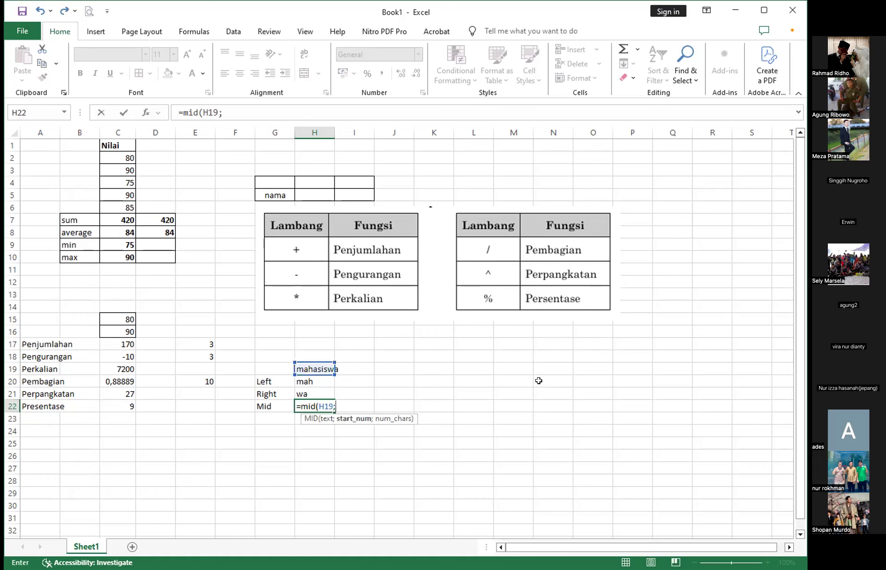
text(5;7)
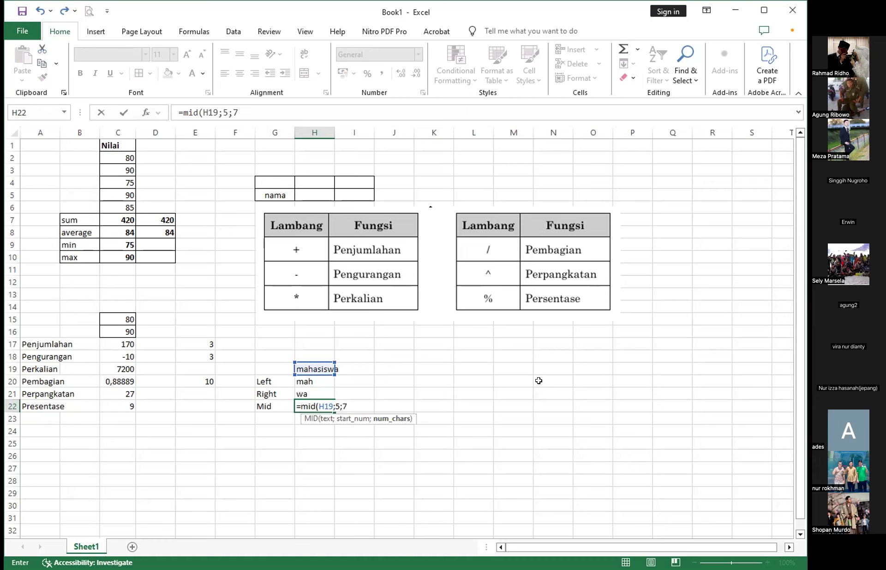
text())
key(Return)
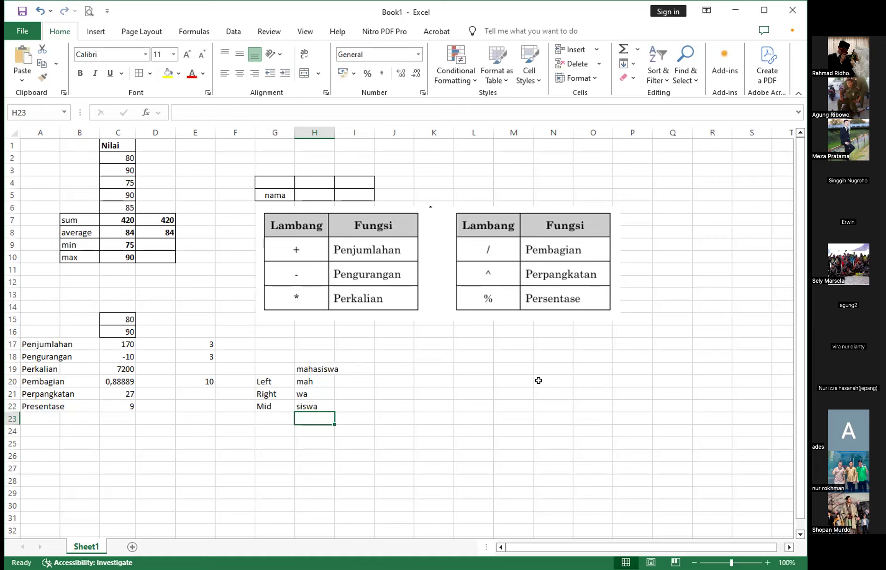
- Set the number of characters in the H22 MID formula to 3 so it reads =MID(H19;5;3)
click(324, 404)
click(238, 112)
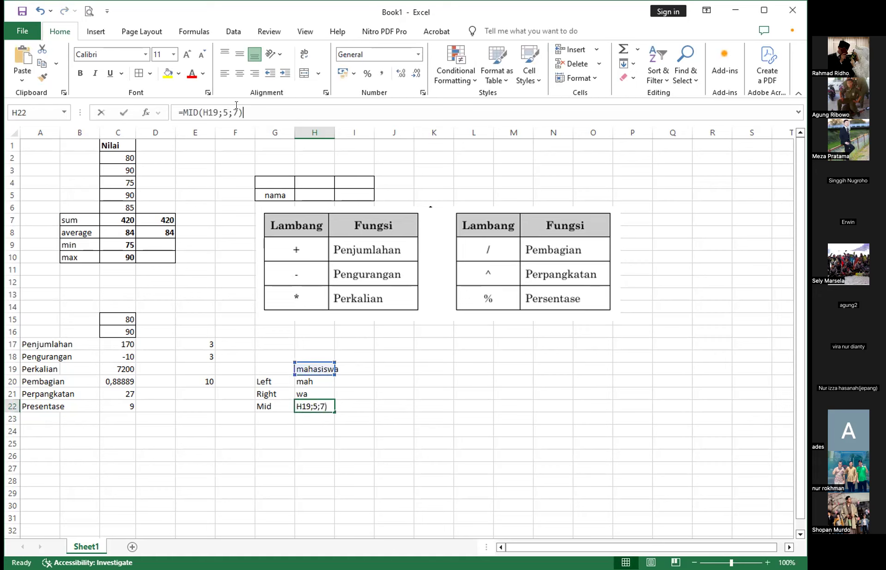
key(shift+Left)
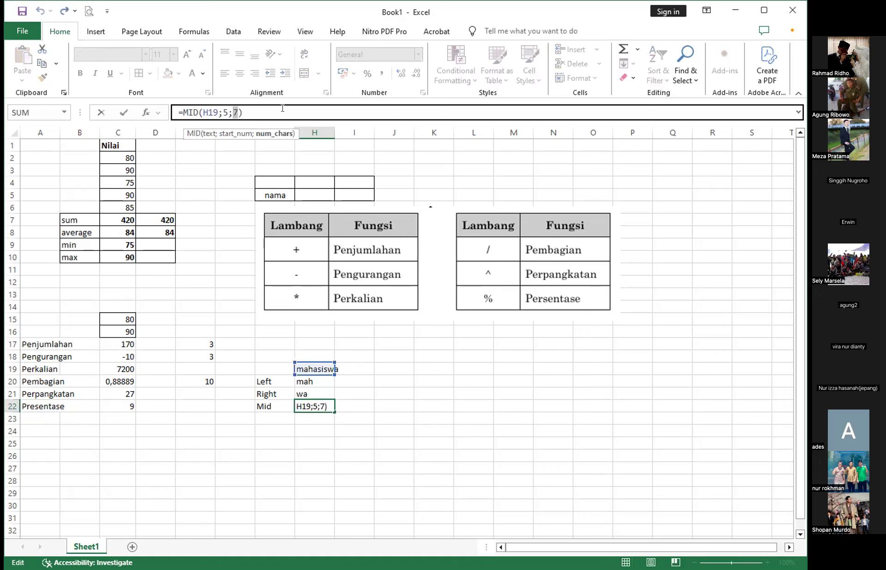
text(3)
key(ctrl+Return)
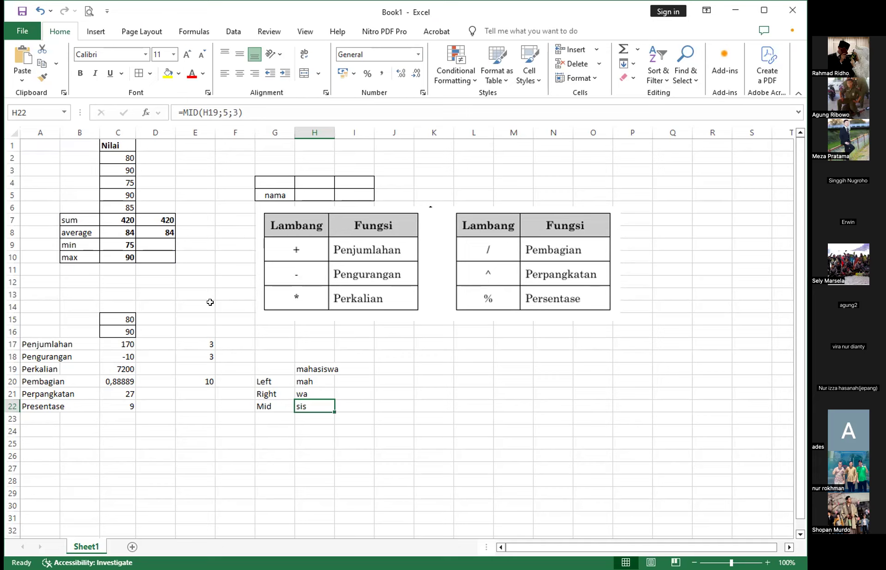
click(385, 430)
click(340, 426)
click(307, 433)
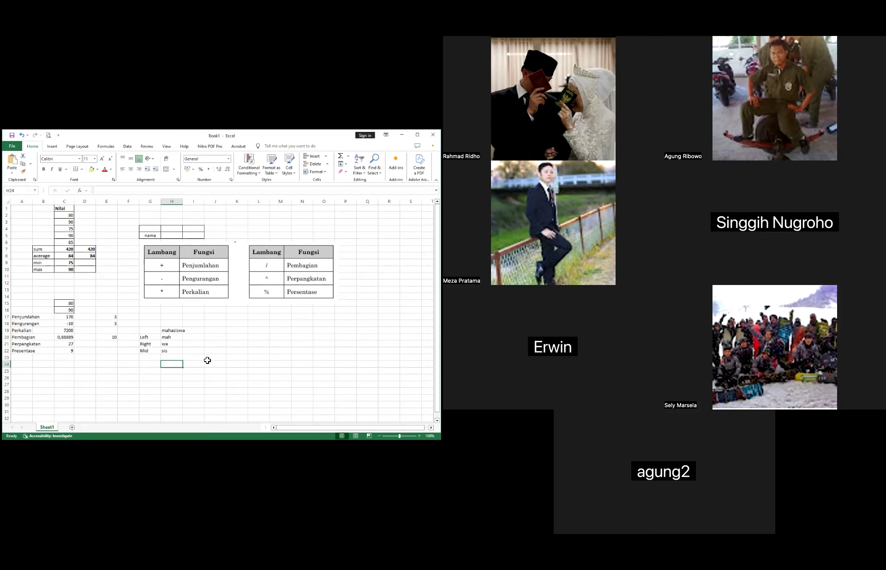
- Check the Perpangkatan formula in C21 and start a new formula beside it in D21
click(65, 344)
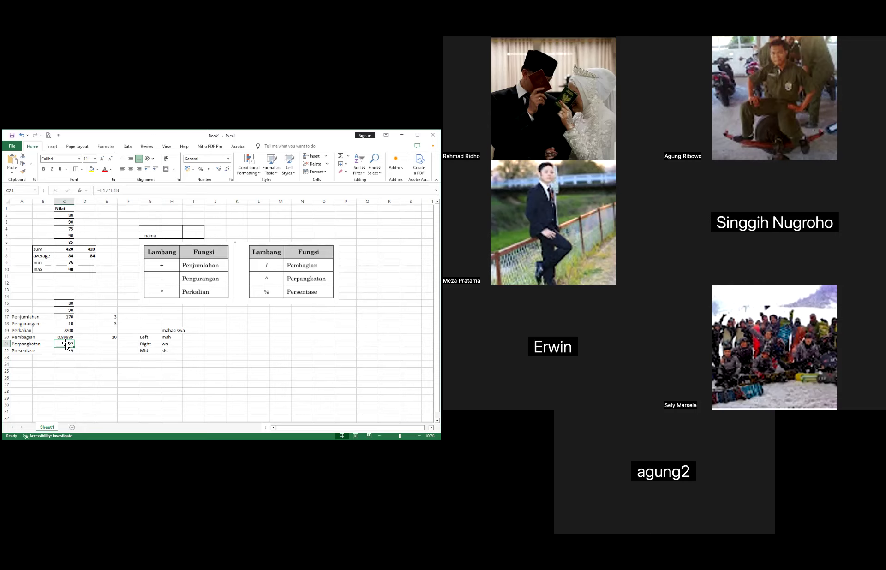
click(87, 344)
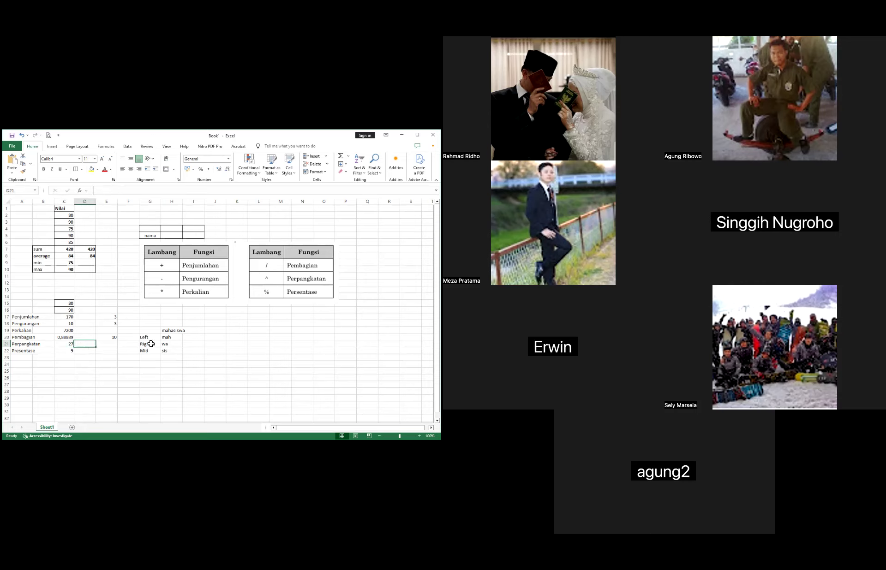
text(=)
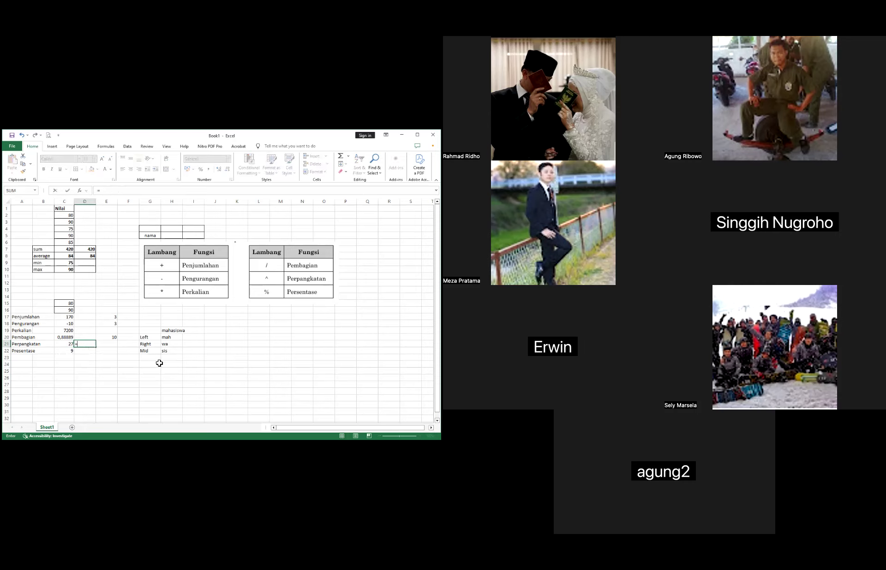
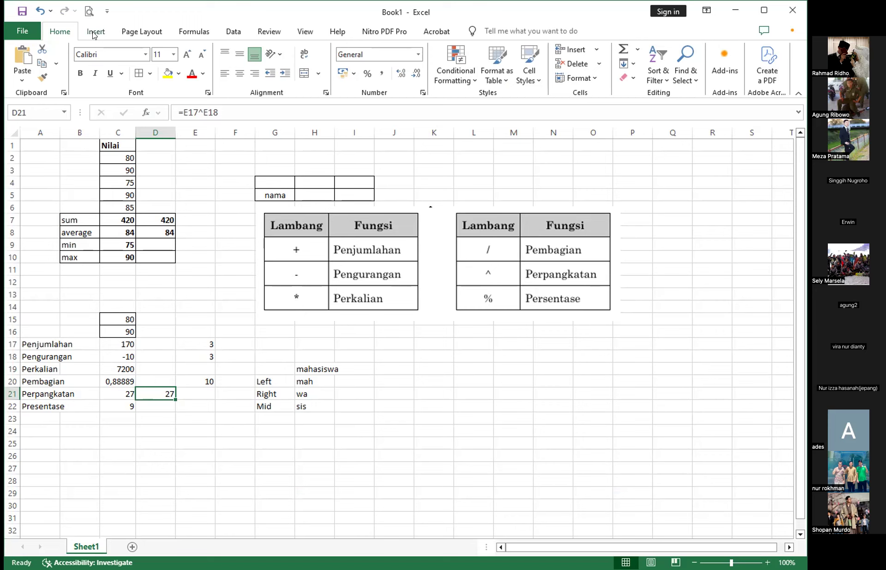
- Insert the Circumflex Accent (^) from the Basic Latin symbols at the end of the formula in D21
click(94, 33)
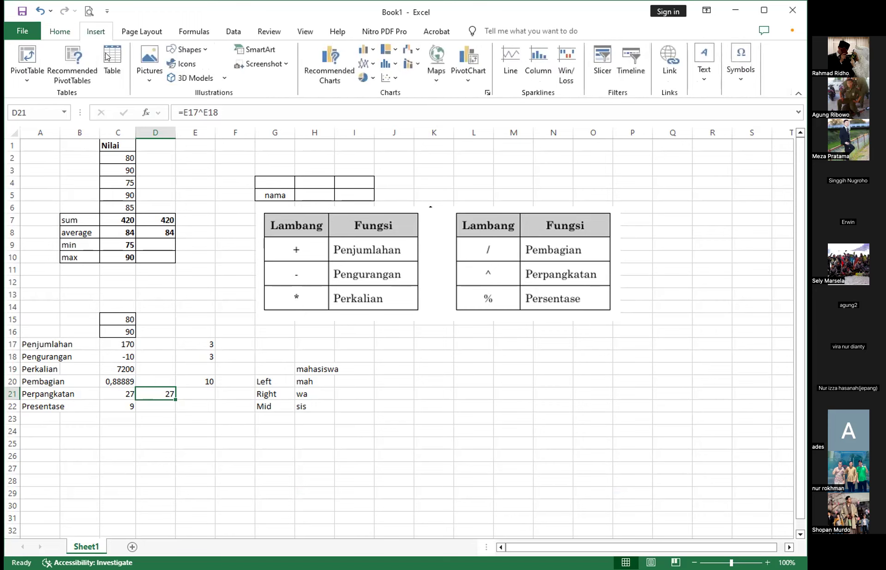
click(743, 76)
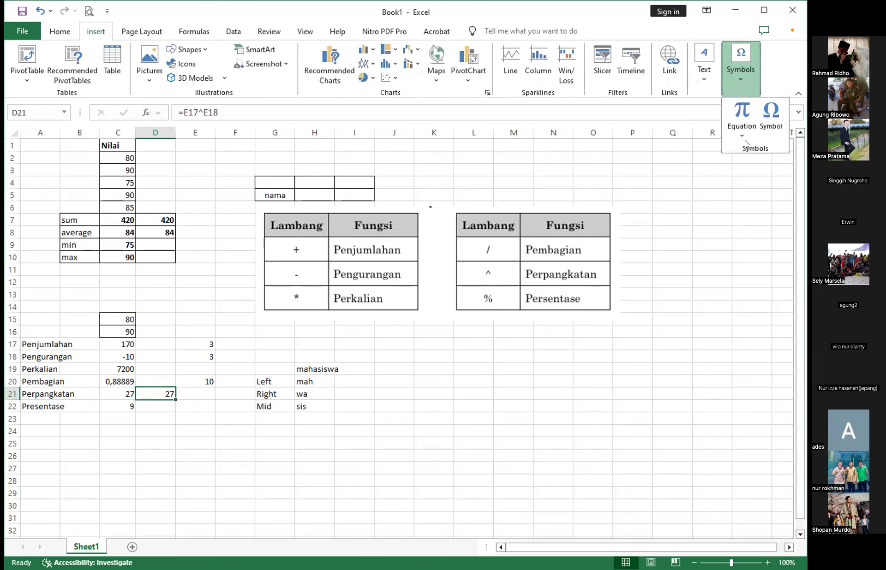
click(743, 135)
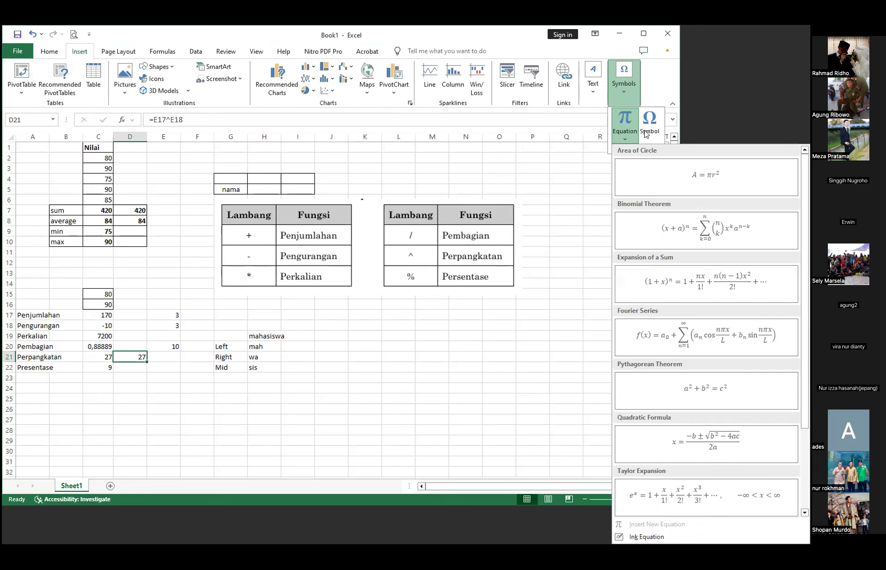
click(647, 123)
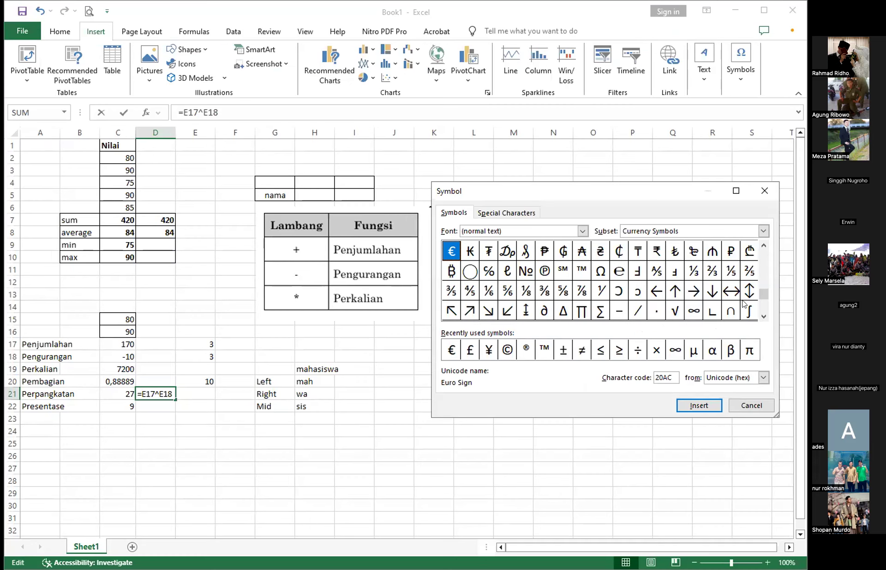
drag(763, 274, 763, 253)
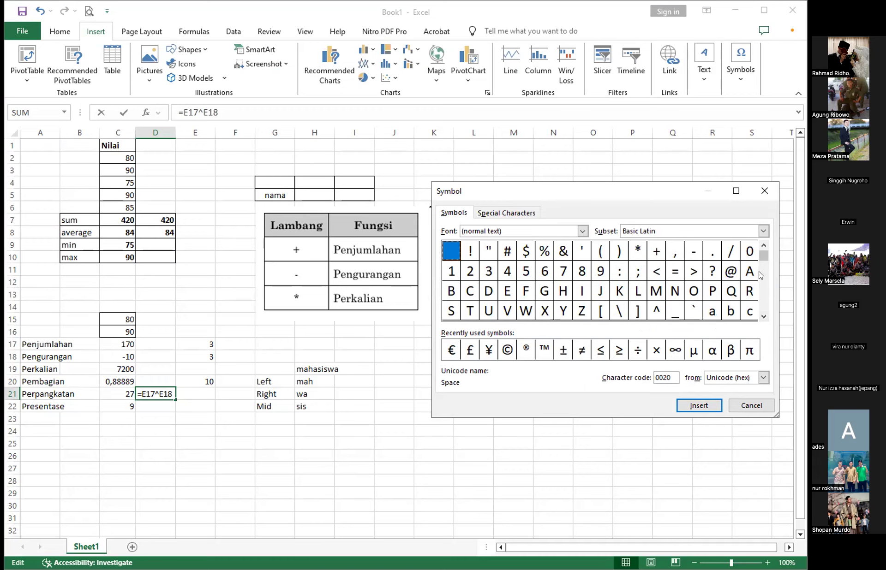
click(763, 317)
click(762, 317)
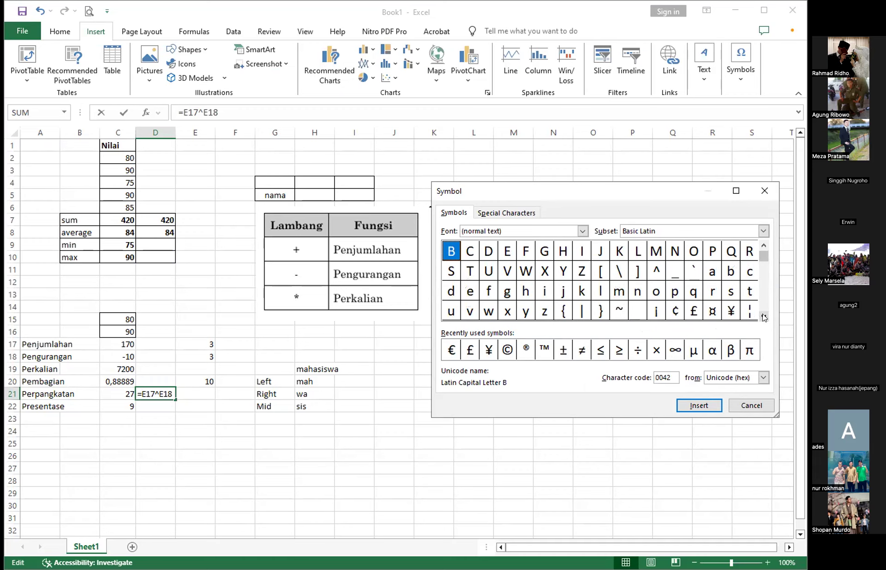
click(656, 269)
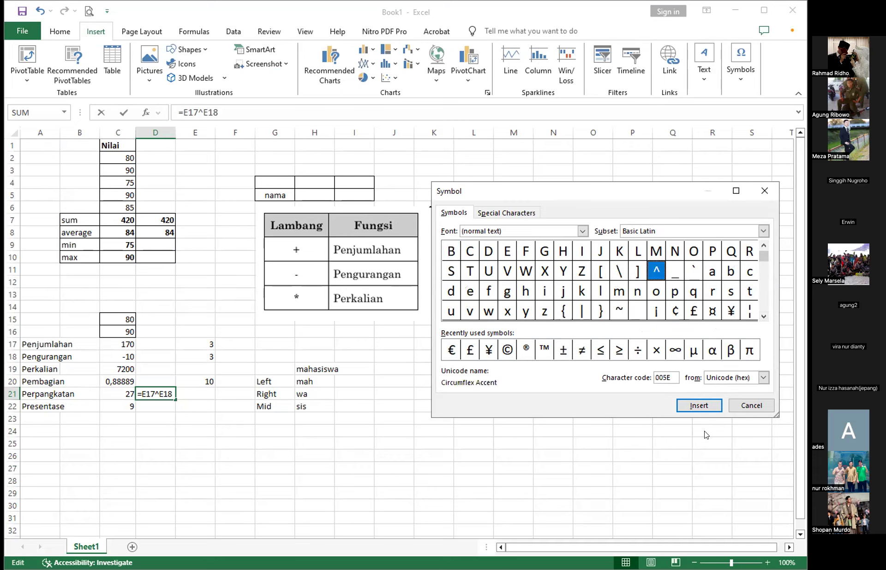
click(700, 406)
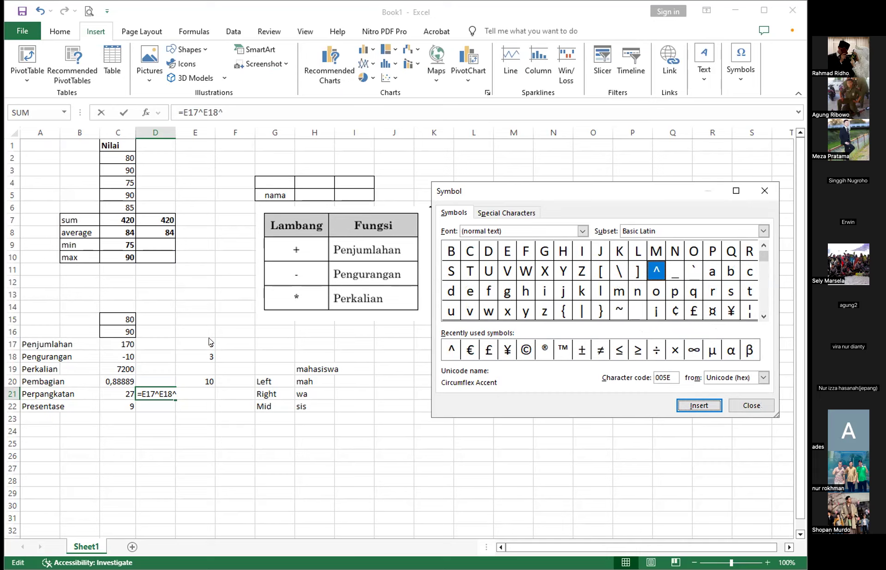
click(763, 406)
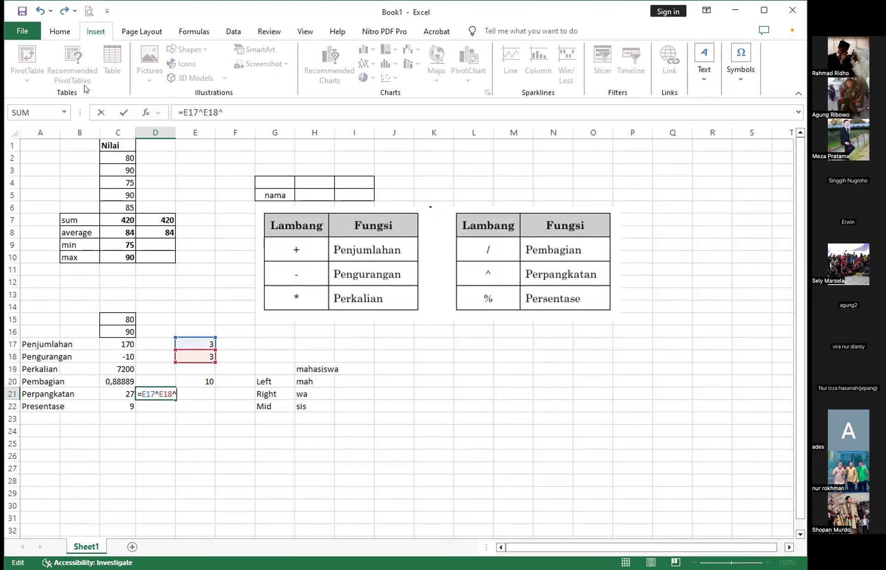
- Remove the extra trailing ^ from the formula in D21 so it reads =E17^E18
click(234, 110)
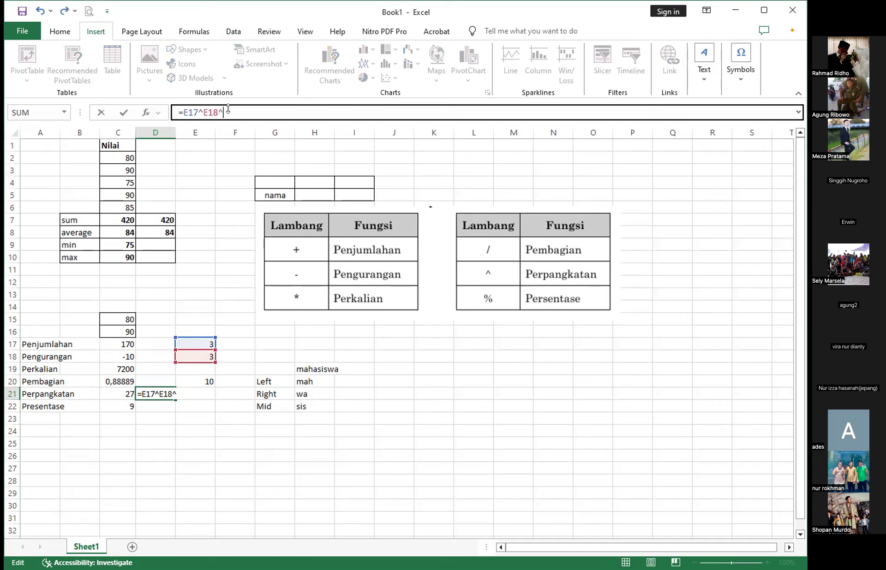
drag(224, 112, 198, 108)
double_click(196, 109)
click(248, 107)
key(BackSpace)
drag(220, 109, 217, 110)
click(162, 393)
click(296, 452)
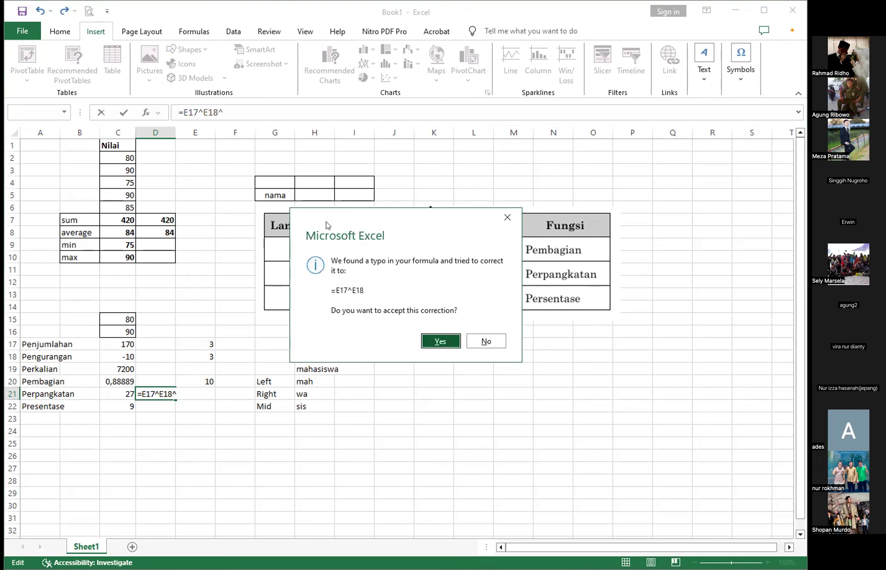
click(491, 342)
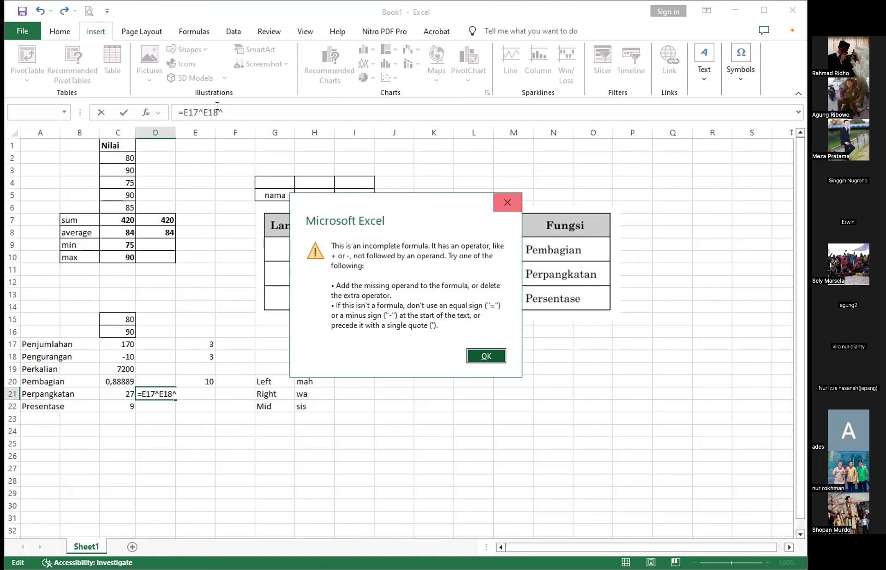
click(507, 202)
key(Return)
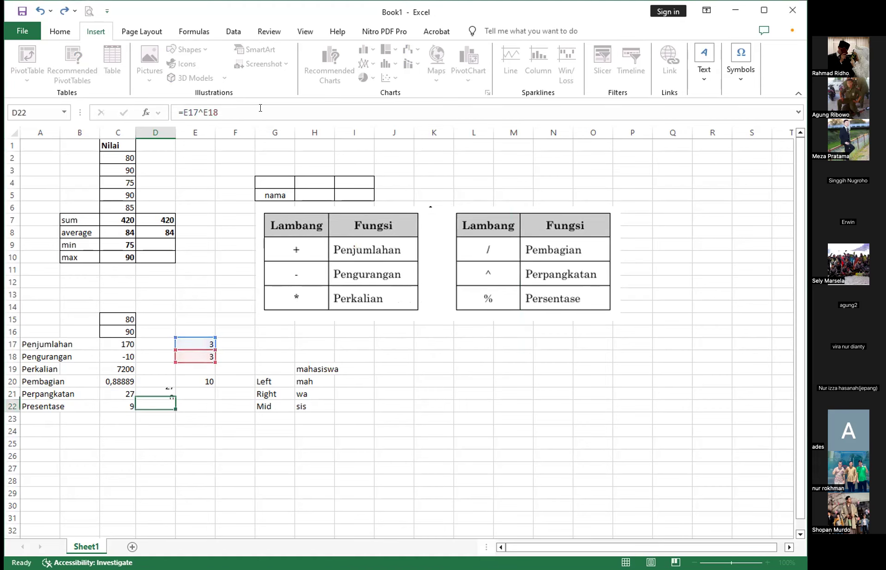
click(222, 476)
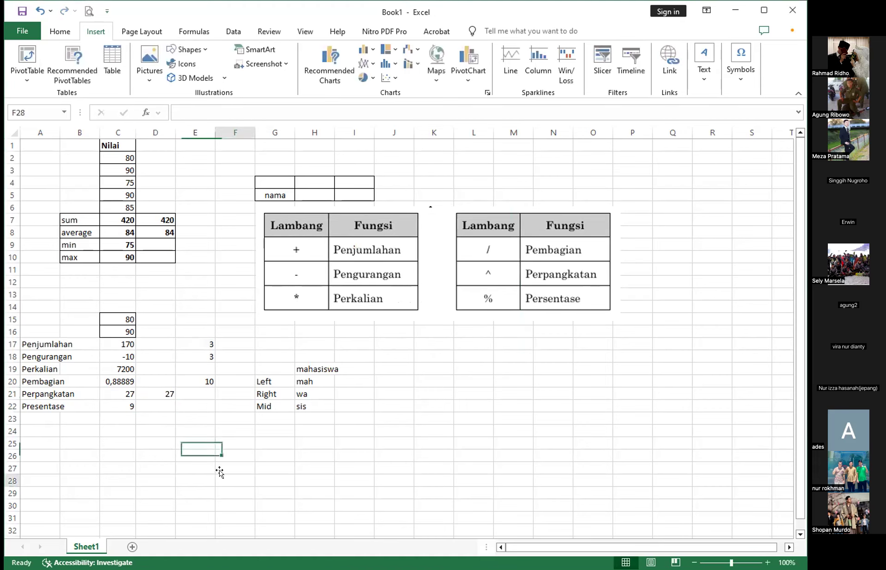
click(167, 392)
click(161, 403)
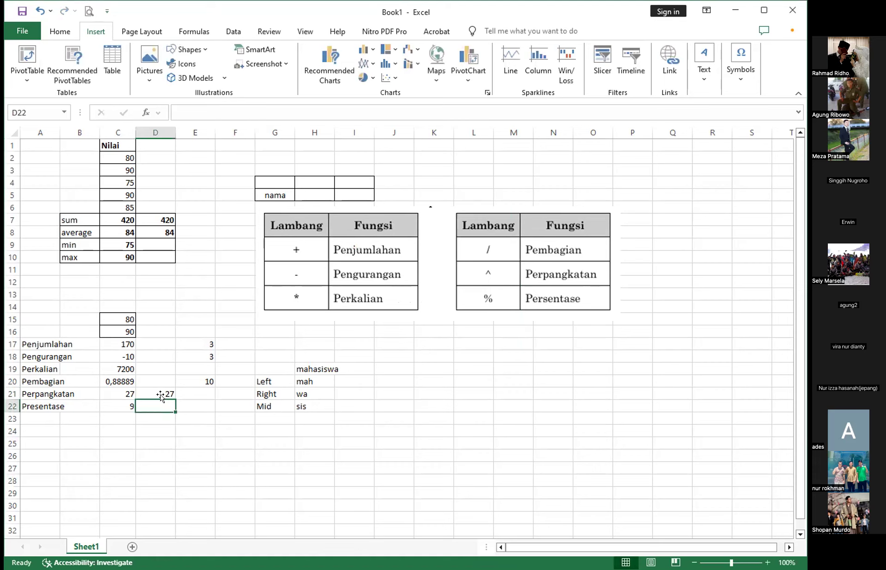
click(168, 392)
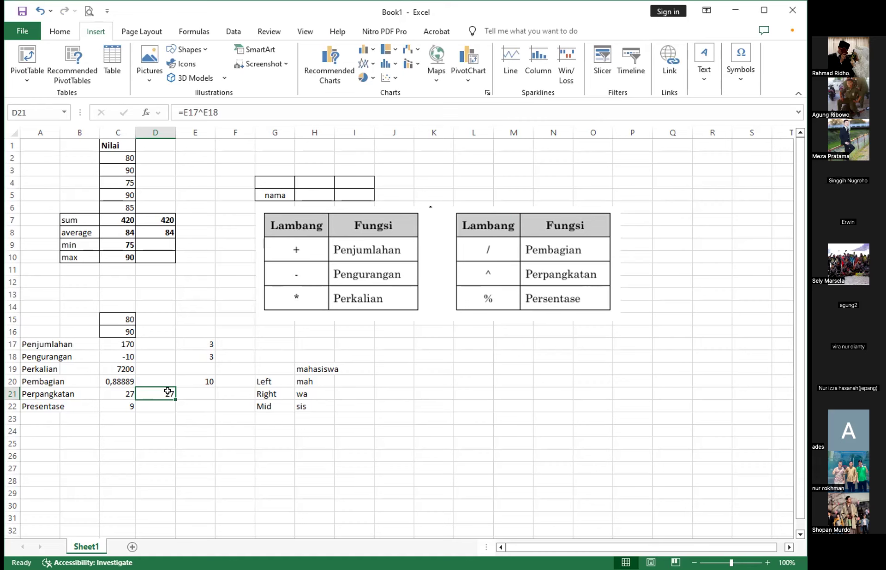
click(157, 402)
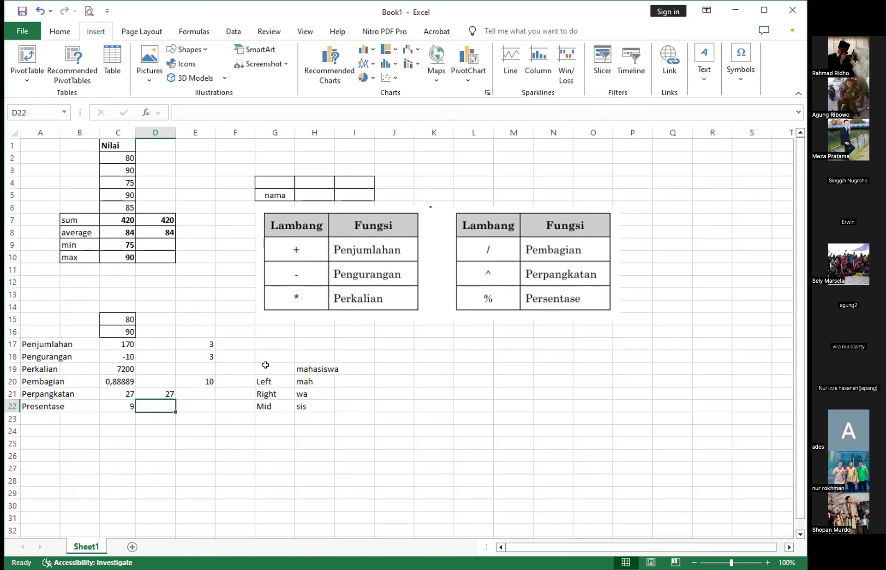
text(=)
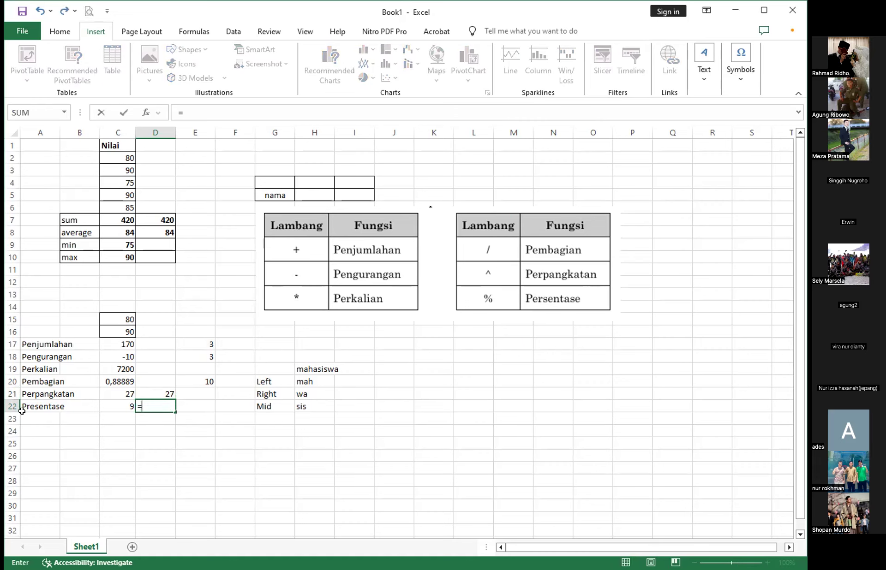
click(191, 329)
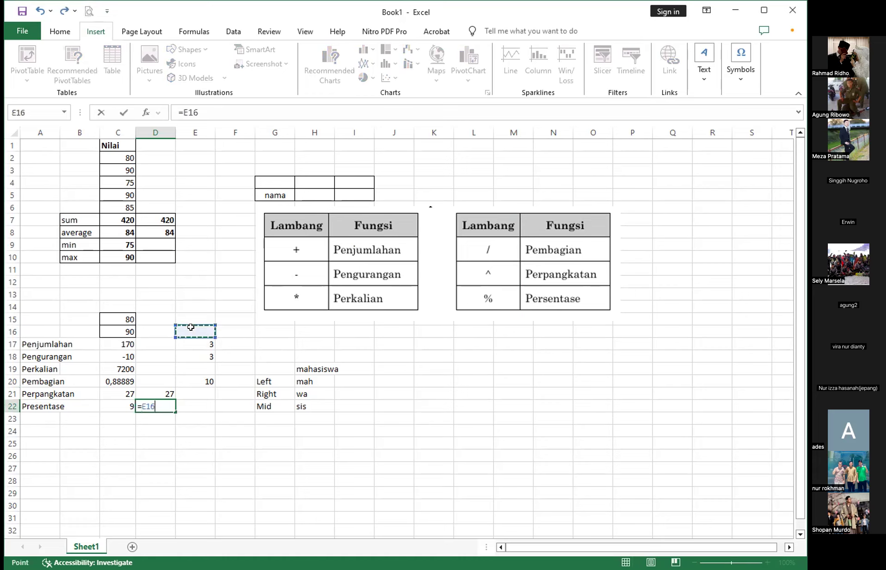
key(BackSpace)
key(Escape)
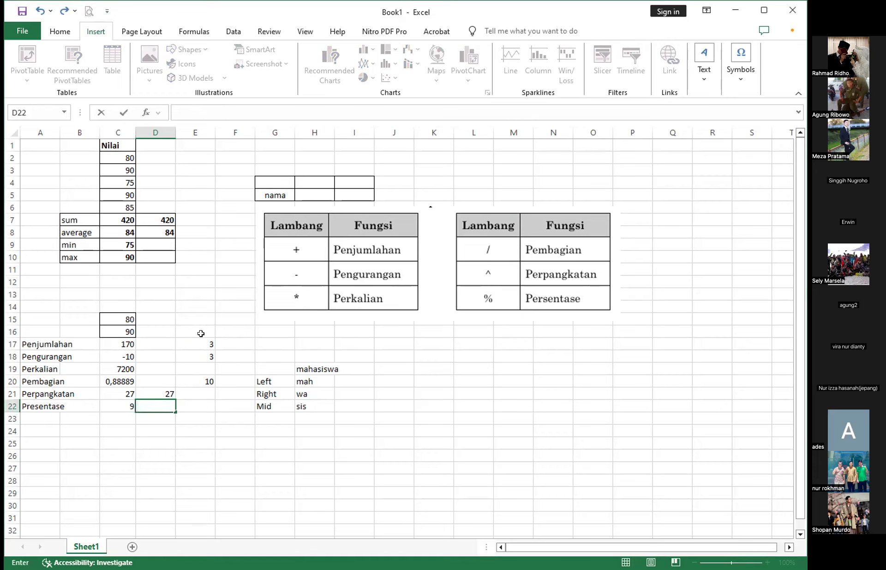
- Enter 100 in E16 and 25 in F16 as sample values for a percentage calculation
click(198, 334)
text(100)
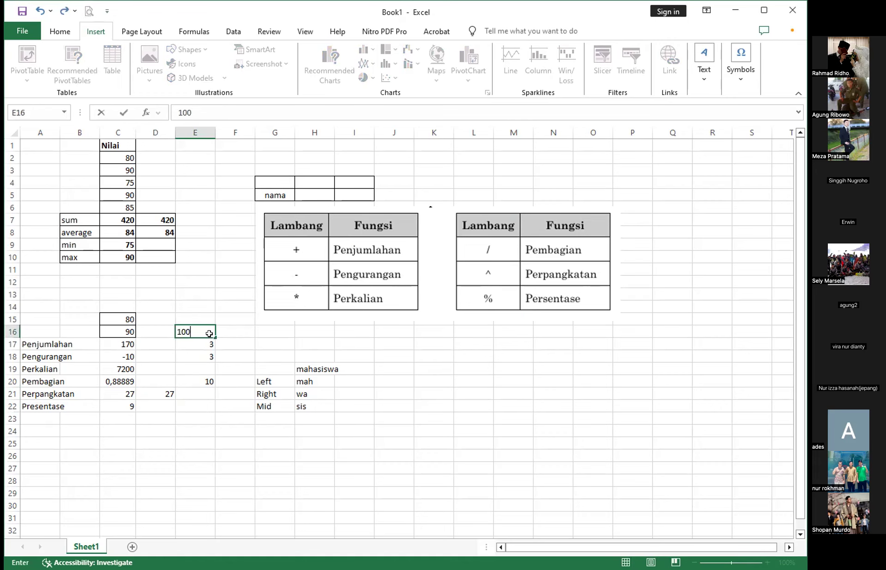
click(199, 365)
click(231, 332)
text(25)
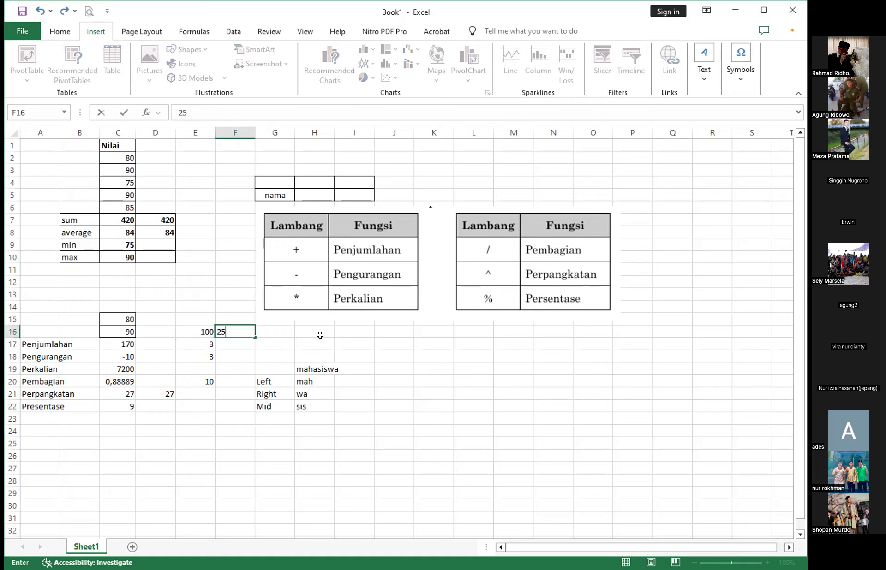
- Calculate the percentage of the sample value in G16 with the formula =E16*F16% and check the entry
click(278, 332)
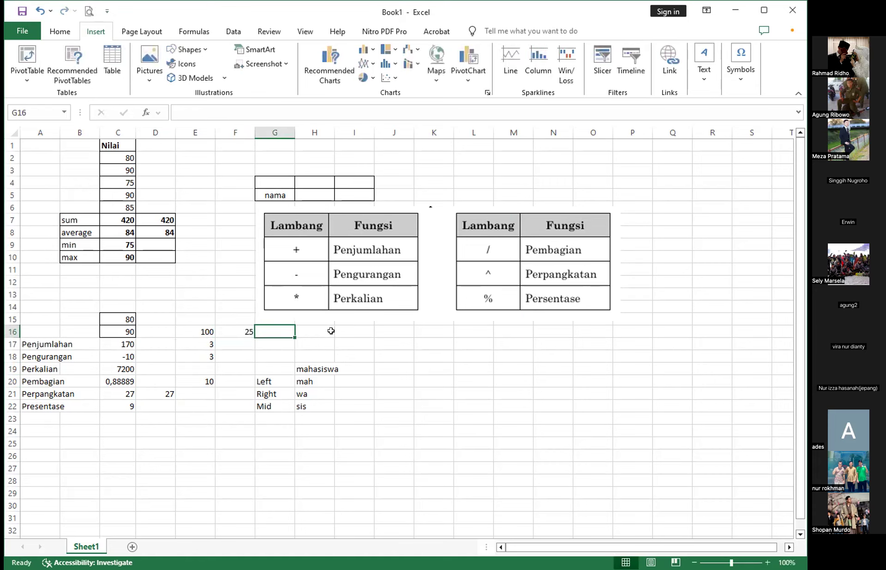
text(=)
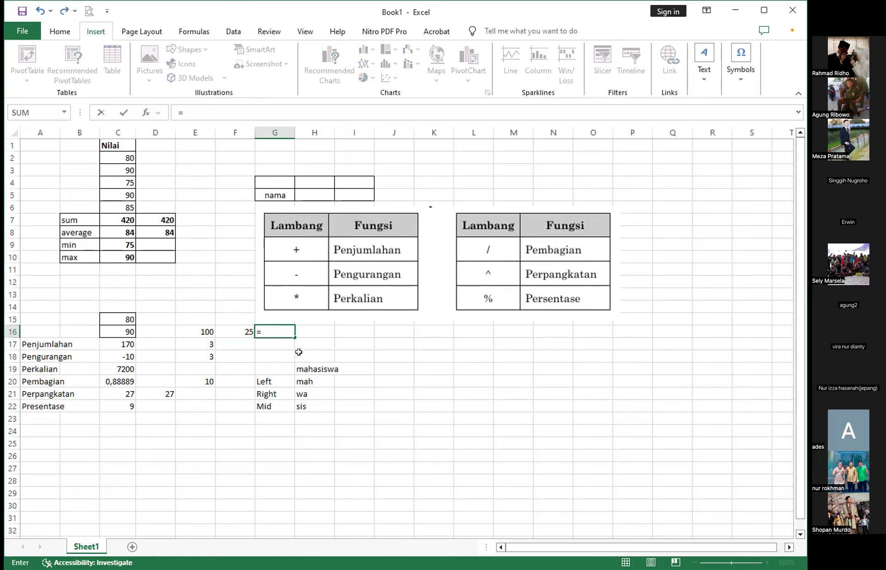
click(195, 332)
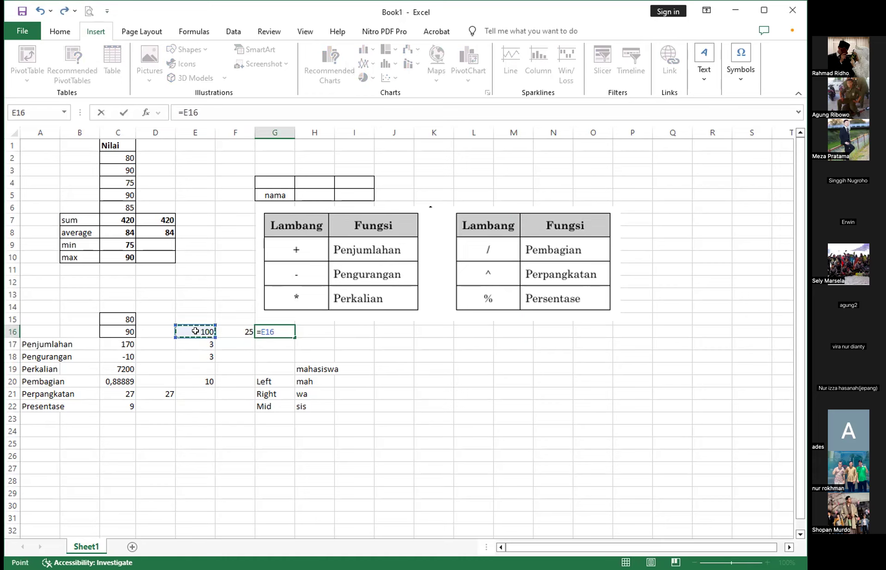
text(*)
click(236, 333)
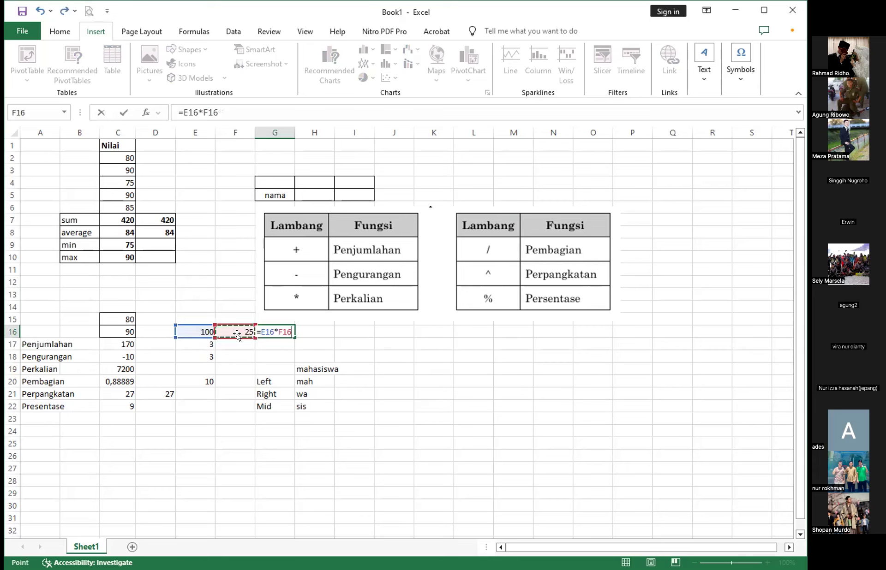
text(%)
key(Return)
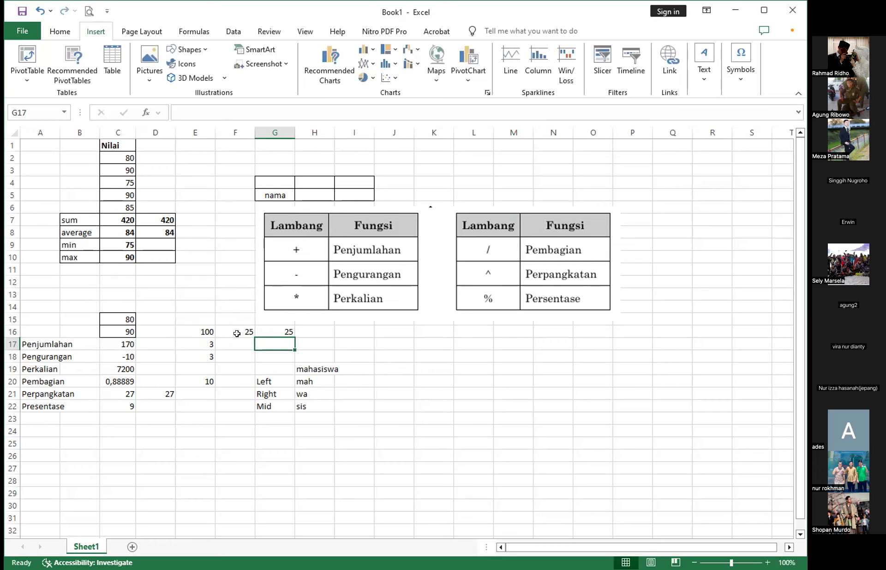
click(270, 327)
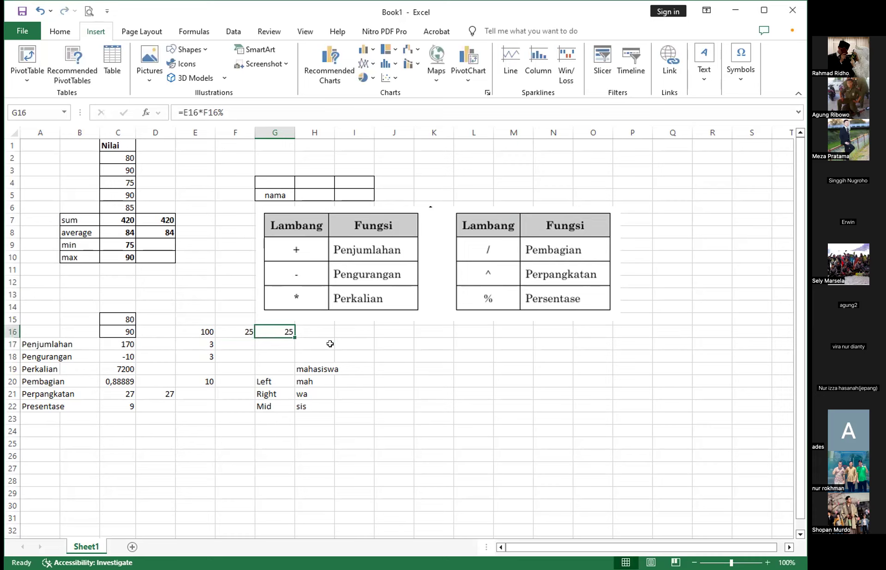
click(377, 346)
click(266, 328)
- Change the percentage figure in F16 to 5 and check the dependent formula in G16
click(231, 326)
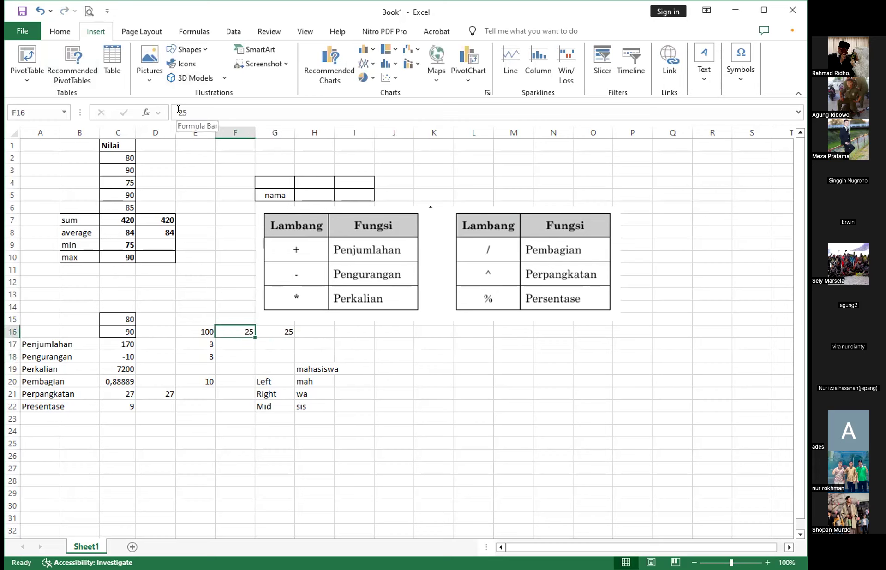
drag(183, 113, 178, 112)
key(BackSpace)
text(\)
key(Return)
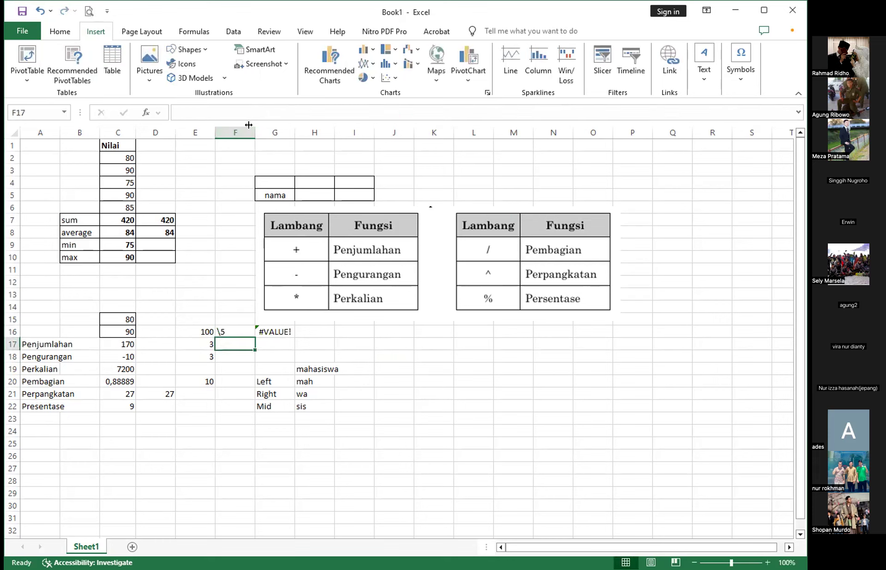
click(239, 333)
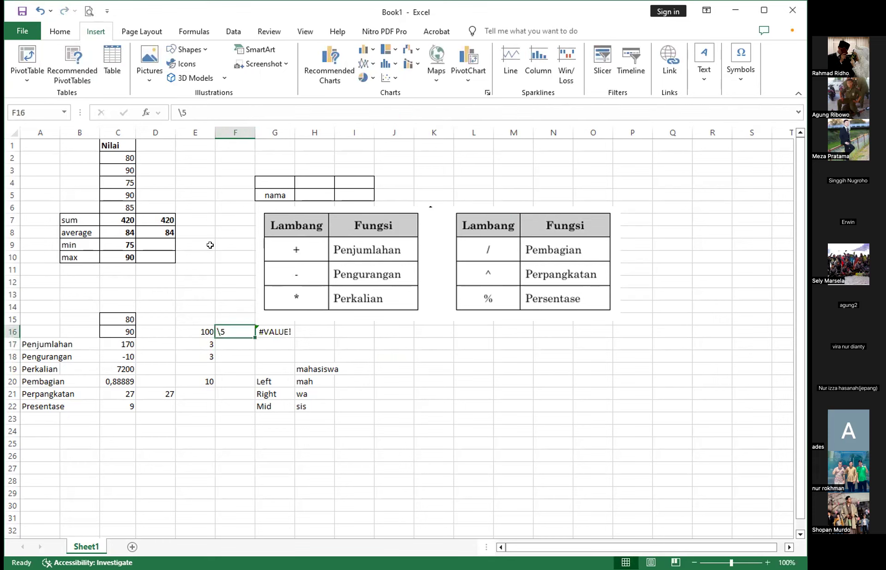
click(179, 112)
drag(182, 112, 168, 113)
key(BackSpace)
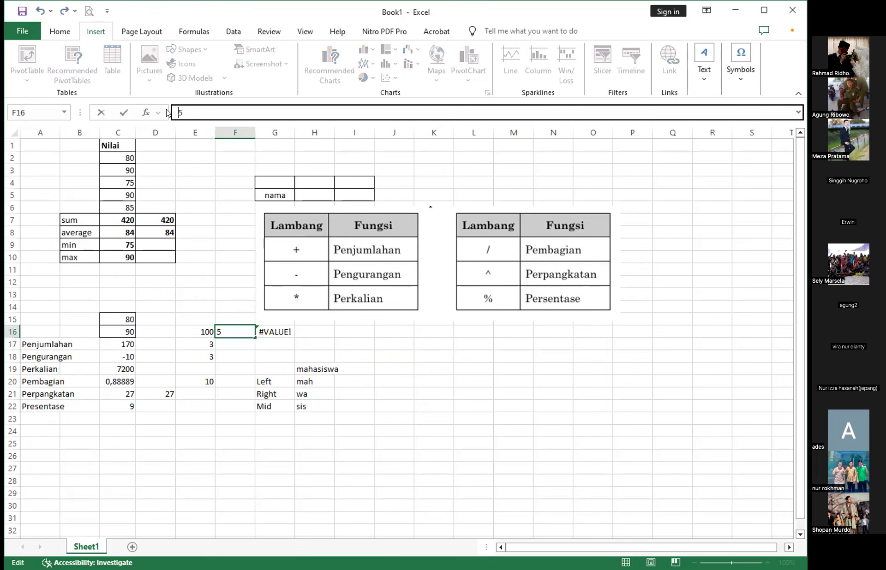
key(Return)
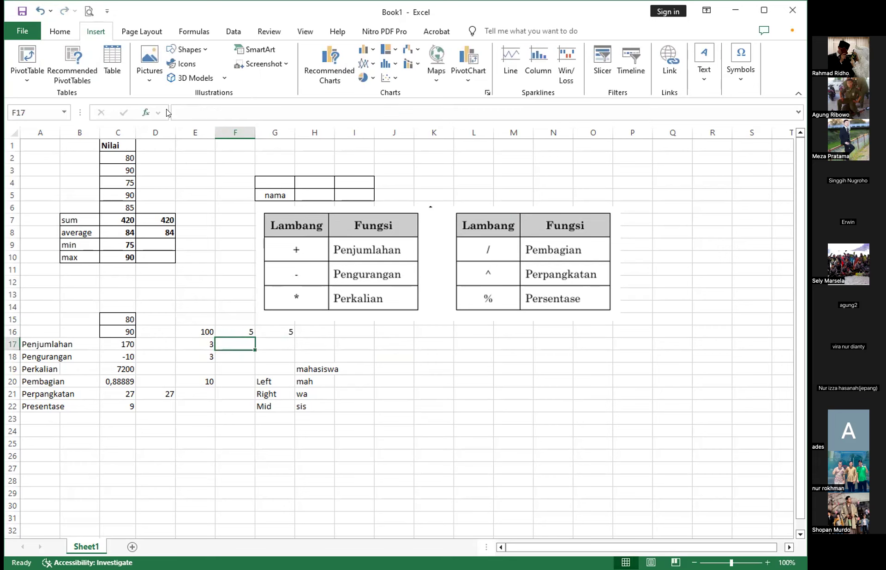
click(240, 330)
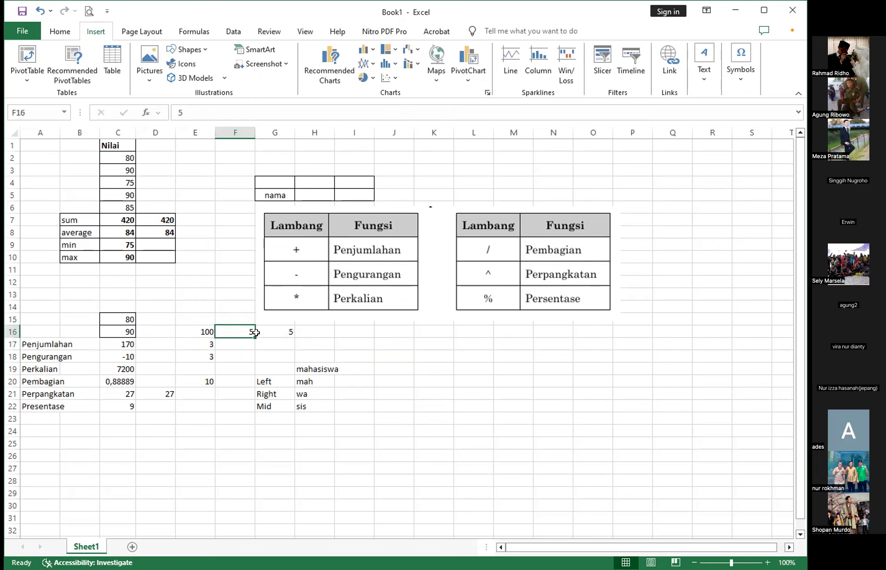
click(277, 330)
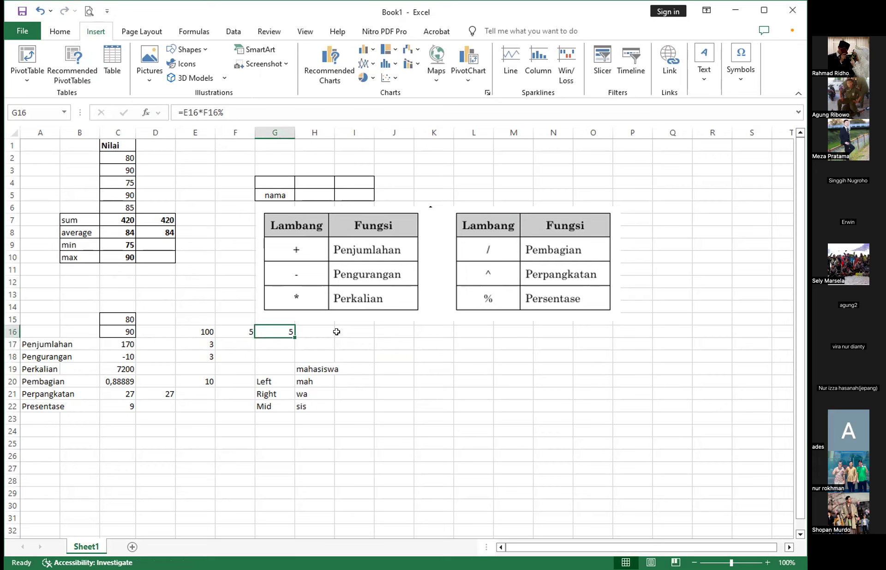
- Change the percentage figure in F16 to 10 and check it against the dependent formula in G16
click(229, 332)
double_click(184, 112)
text(10)
key(Return)
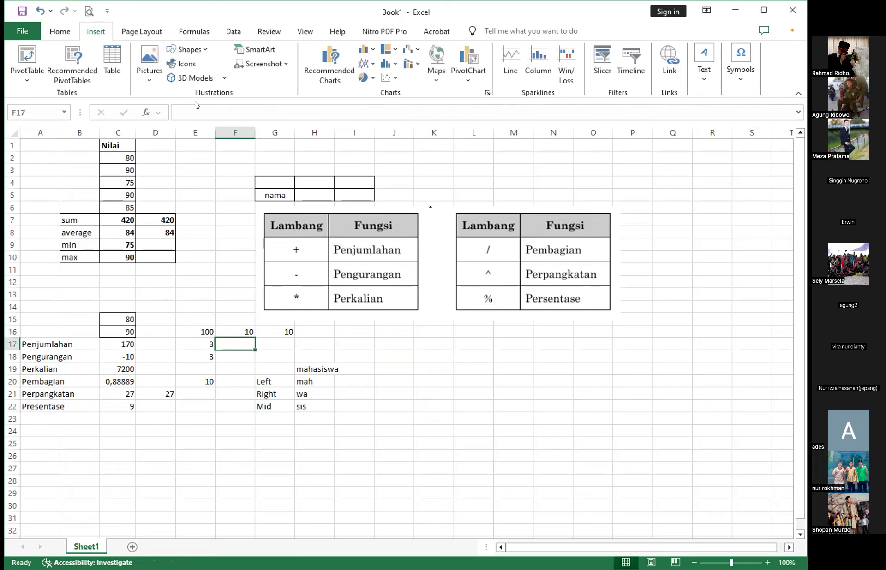
click(271, 328)
click(240, 332)
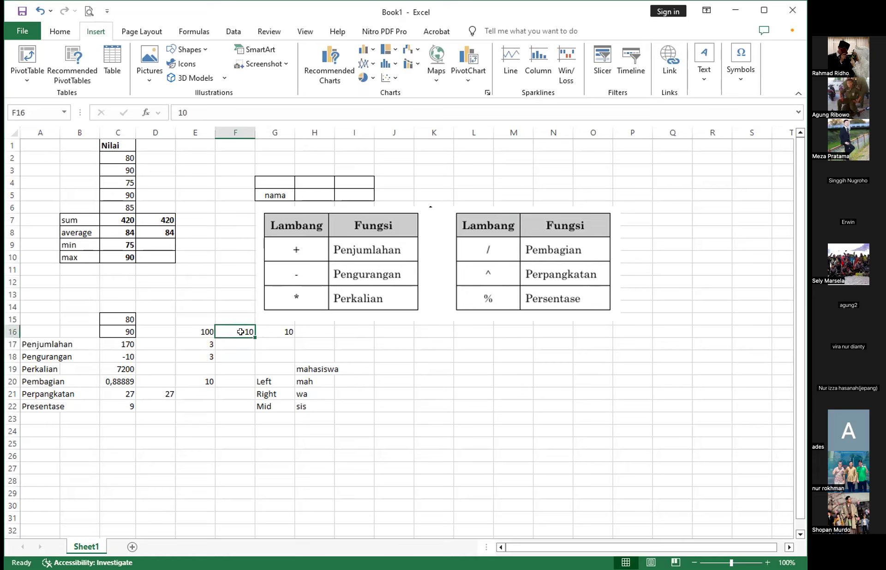
click(270, 329)
click(249, 328)
click(274, 327)
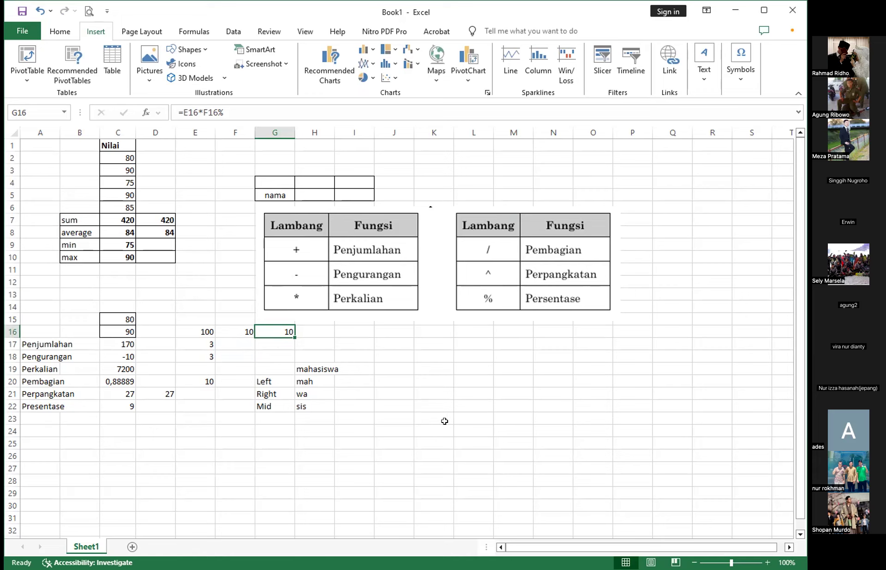
- Insert a 2-D pie chart of the Nilai scores in C2:C6 and place it below the operator tables
click(138, 206)
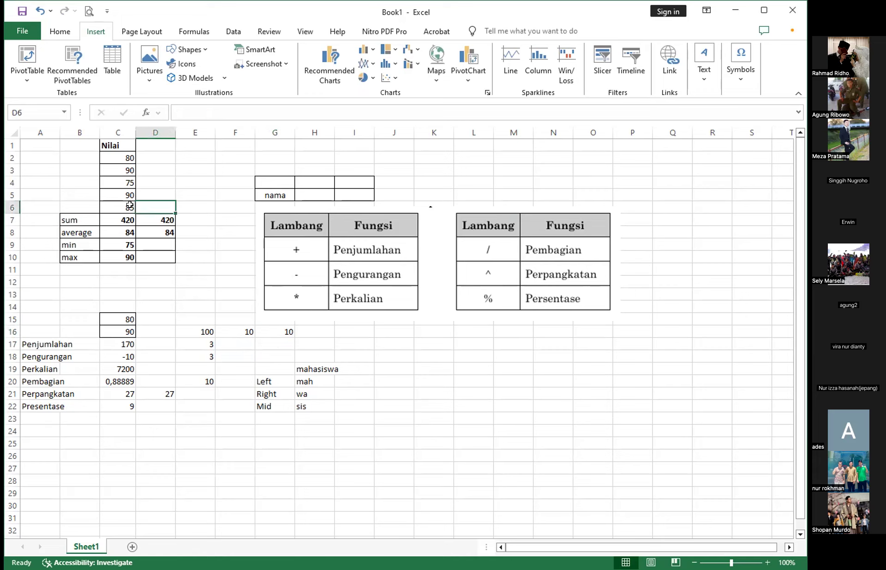
click(130, 205)
click(117, 155)
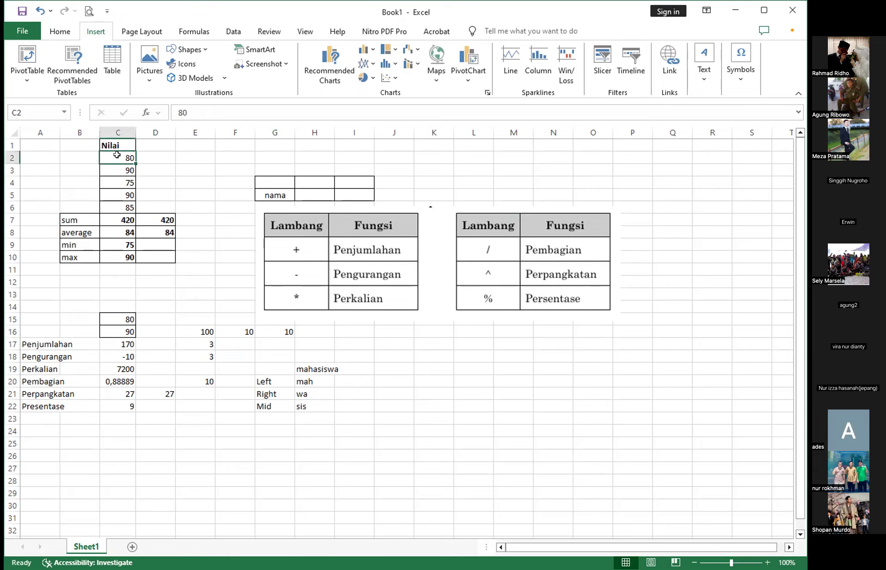
shift+click(120, 213)
key(ctrl+c)
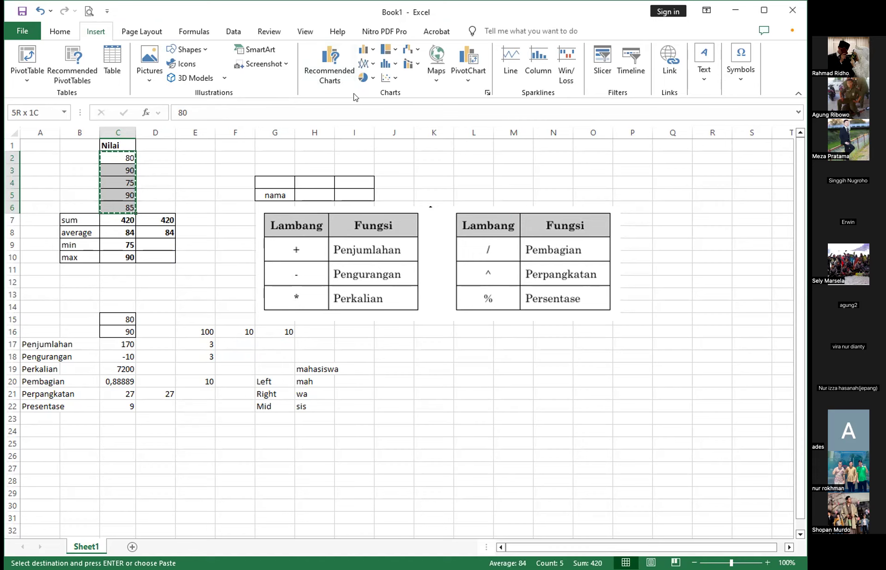
click(369, 78)
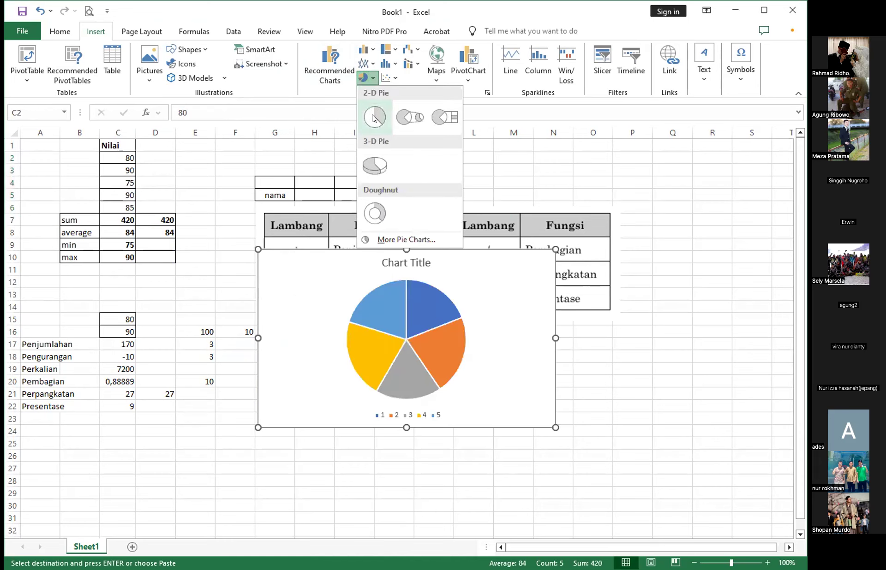
click(374, 117)
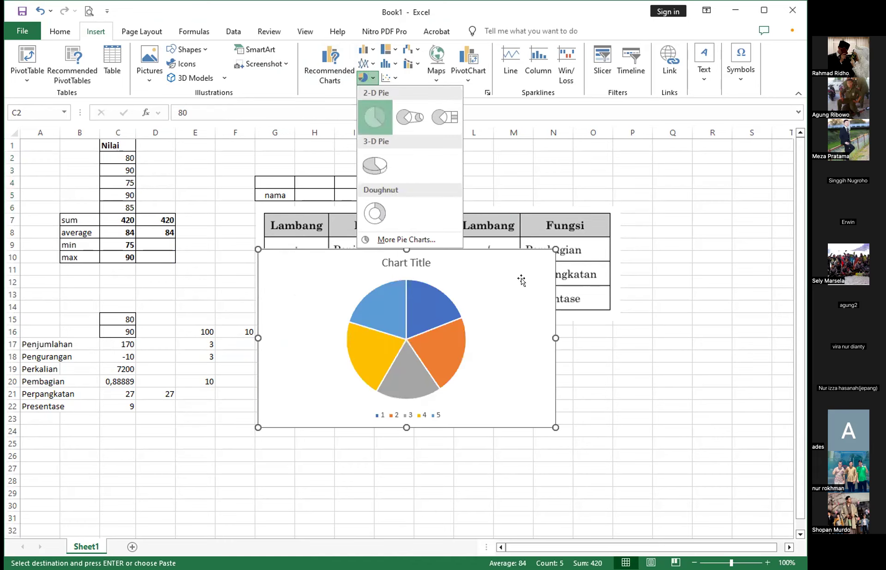
drag(498, 257, 615, 352)
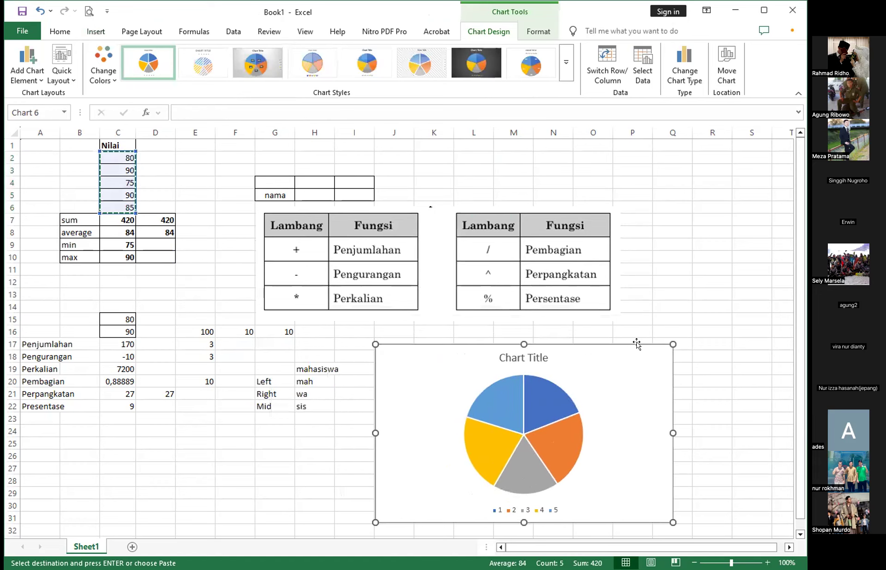
- Place the pie chart's legend on the right side of the chart and add data labels to the slices
click(692, 357)
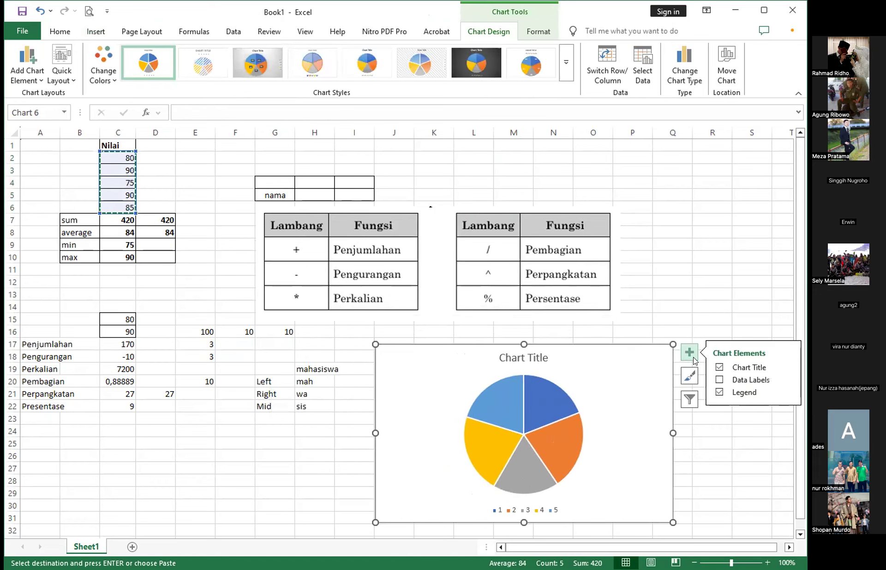
click(750, 392)
click(745, 393)
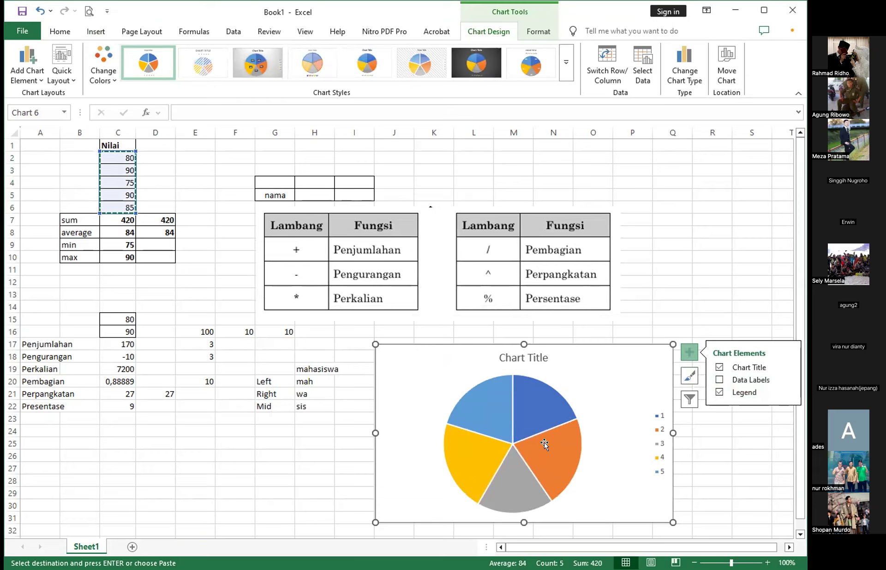
click(536, 405)
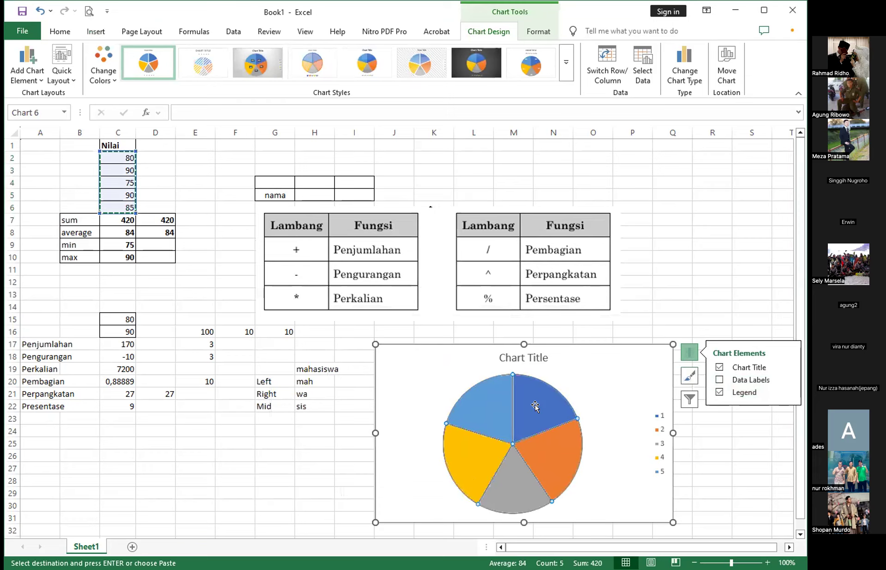
click(720, 380)
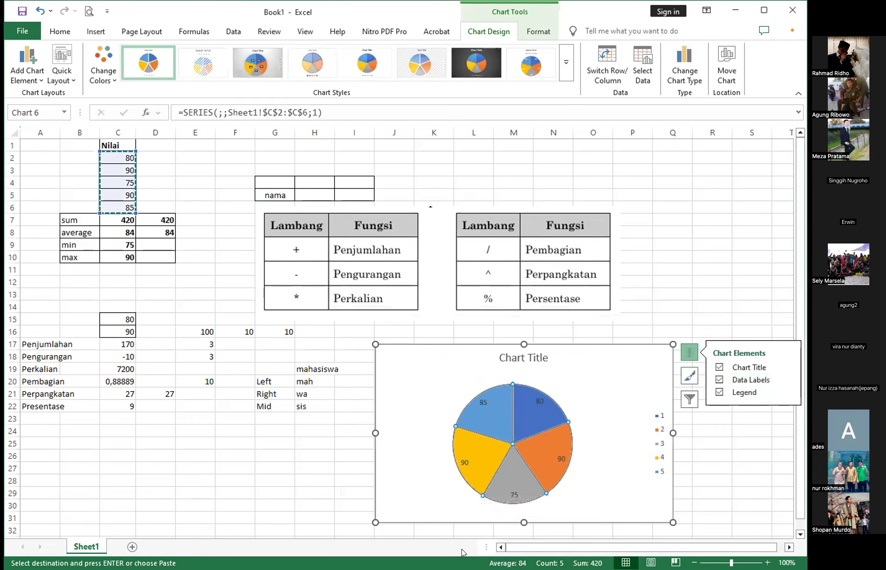
click(704, 290)
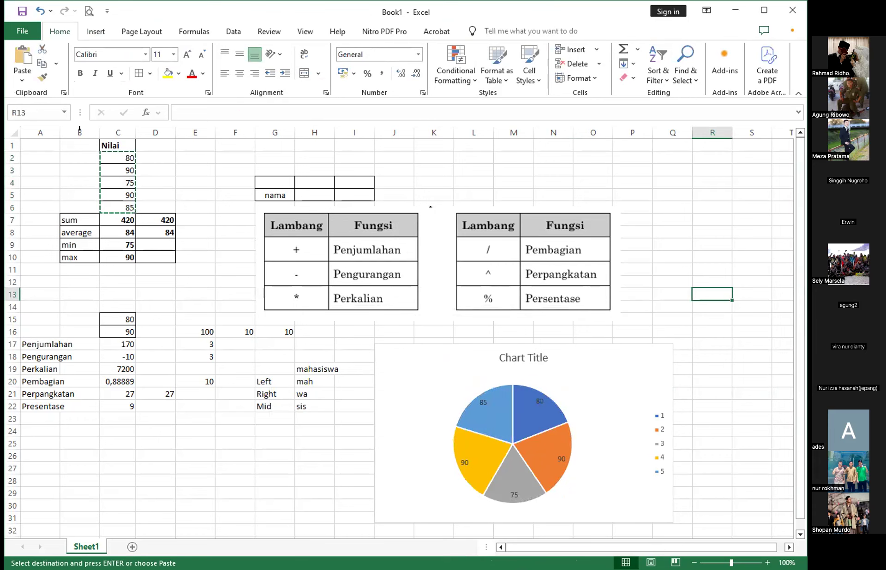
- Shift the pie chart slightly and change its title to "Nilai Matakuliah Computer Application Kelas A"
click(96, 31)
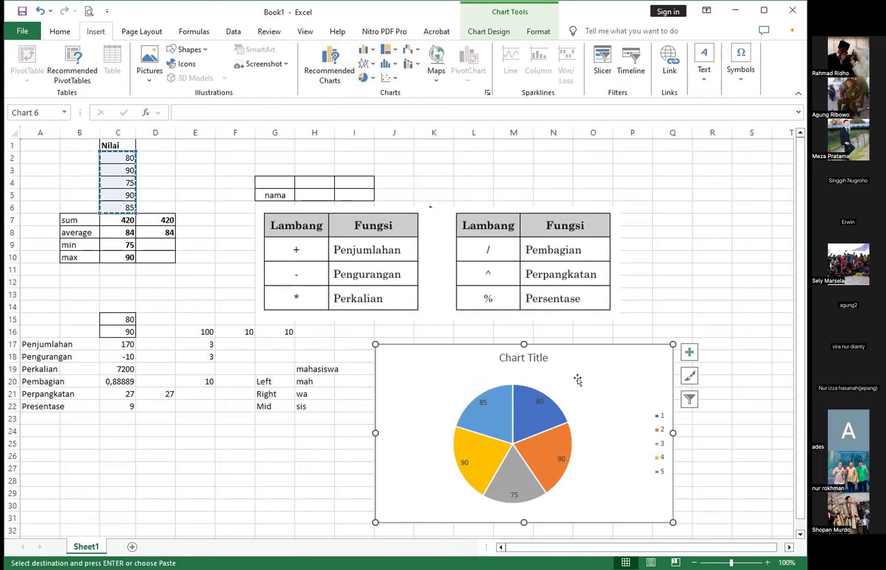
drag(509, 364, 517, 352)
double_click(532, 345)
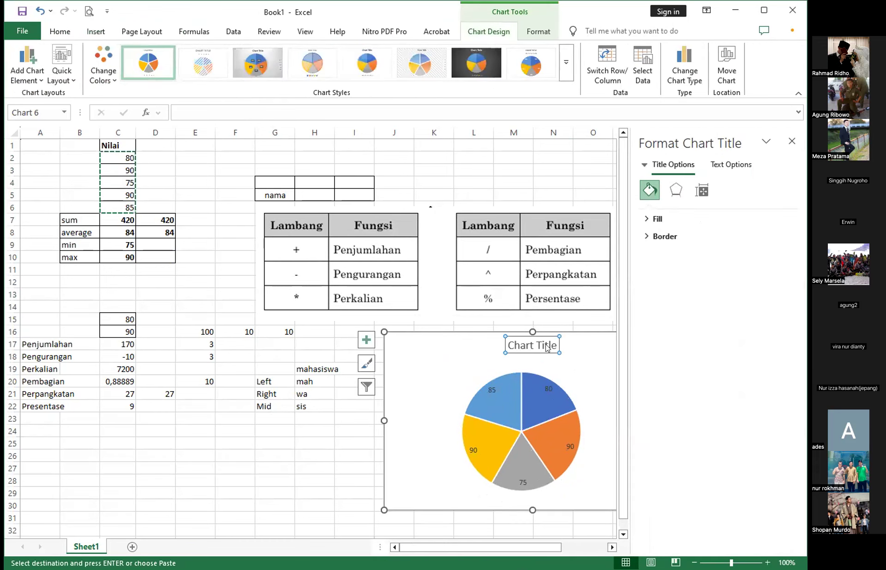
triple_click(547, 347)
text(Nilai)
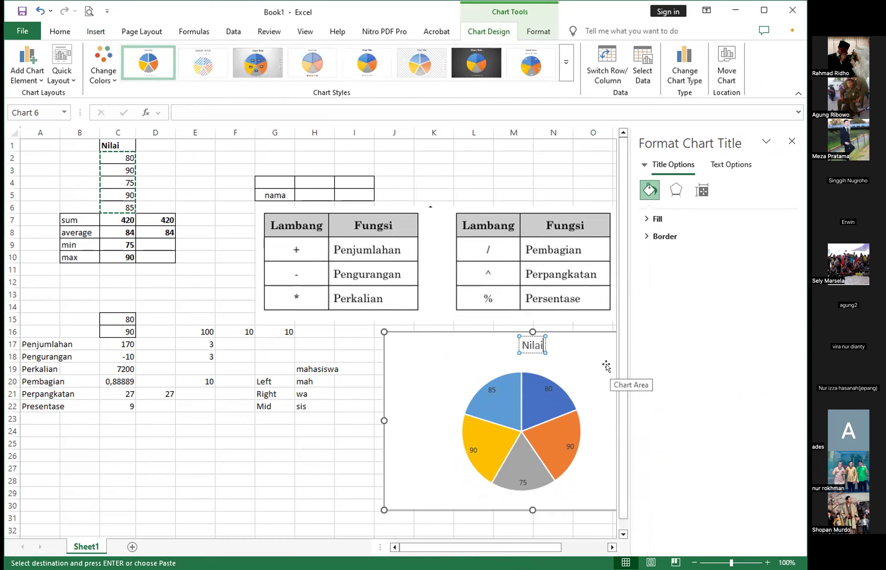
text( Matakuliah Compute)
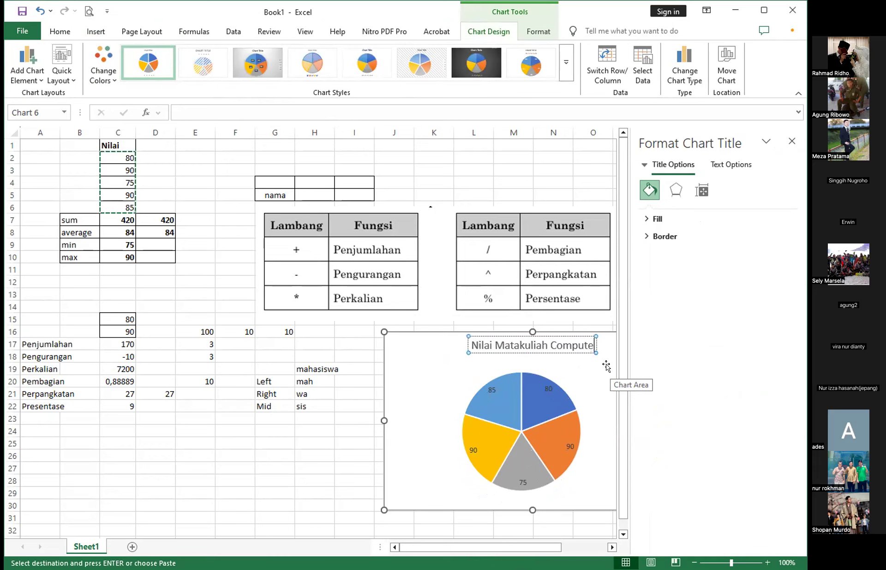
text(r App)
text(licat)
text(ion)
text( k)
text(elas A)
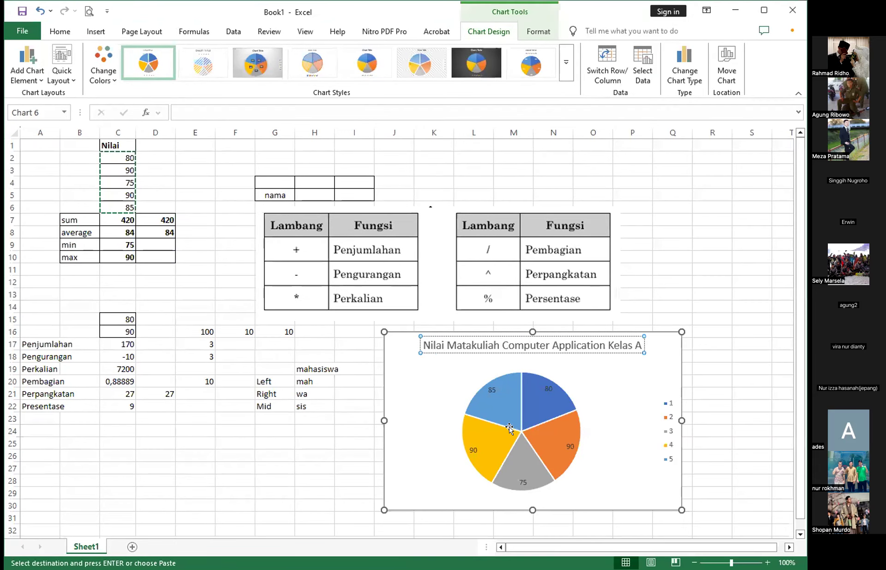
click(751, 369)
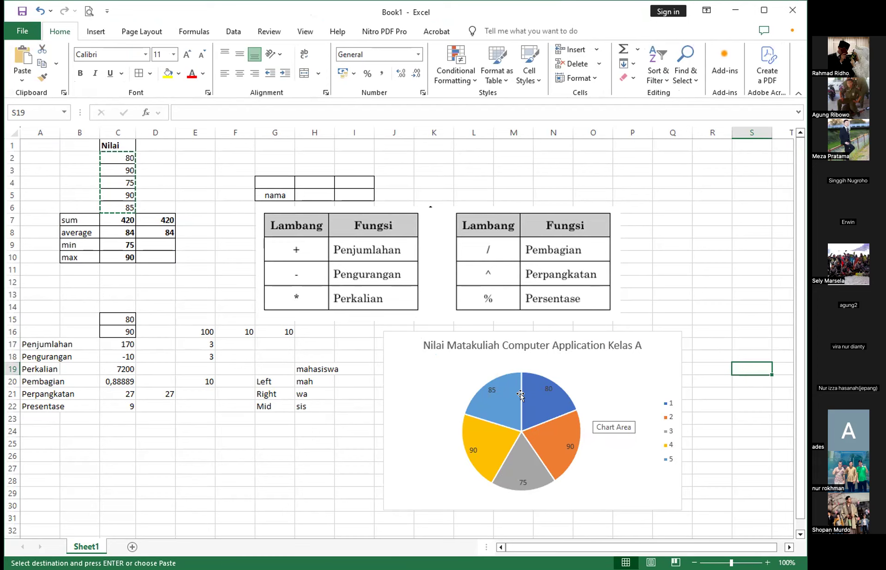
- Nudge the pie chart slightly up and to the left, and inspect the value of its grey slice
click(608, 373)
drag(609, 372, 602, 370)
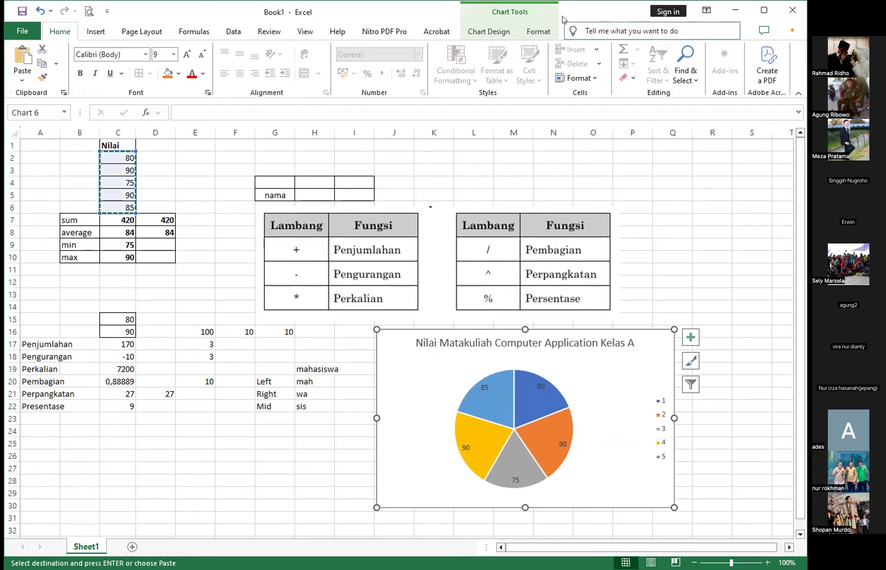
click(96, 32)
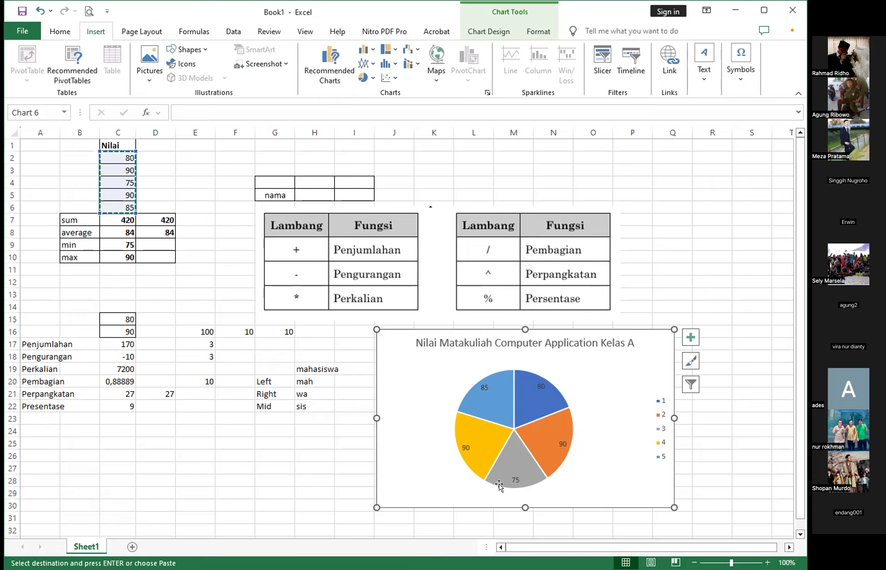
mouse_move(499, 486)
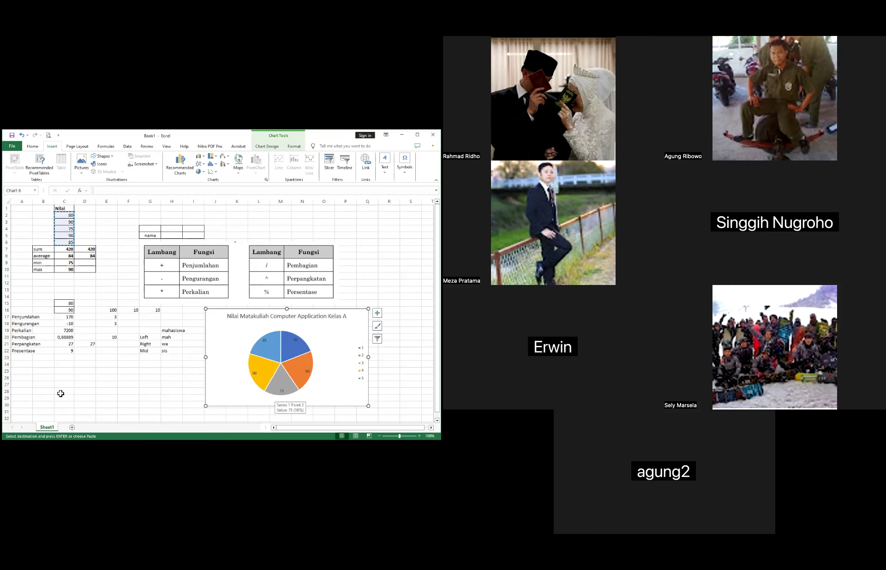
- Review the Presentase formula in C22 together with its source cells C16 and E20
click(65, 352)
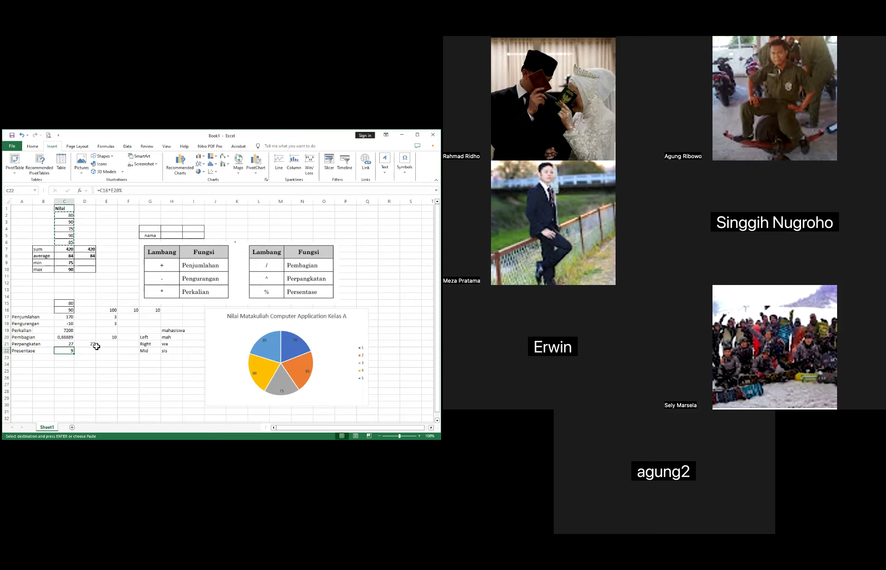
click(69, 312)
click(109, 337)
click(69, 313)
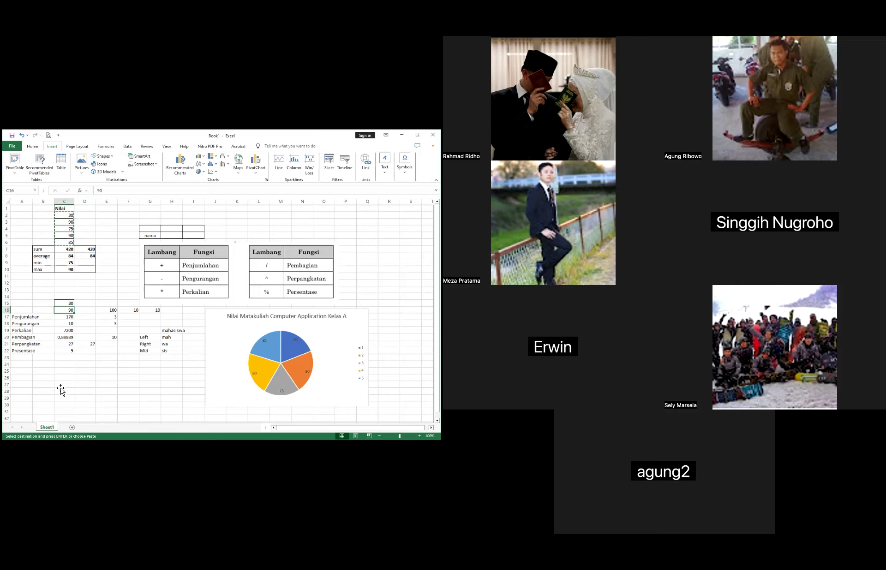
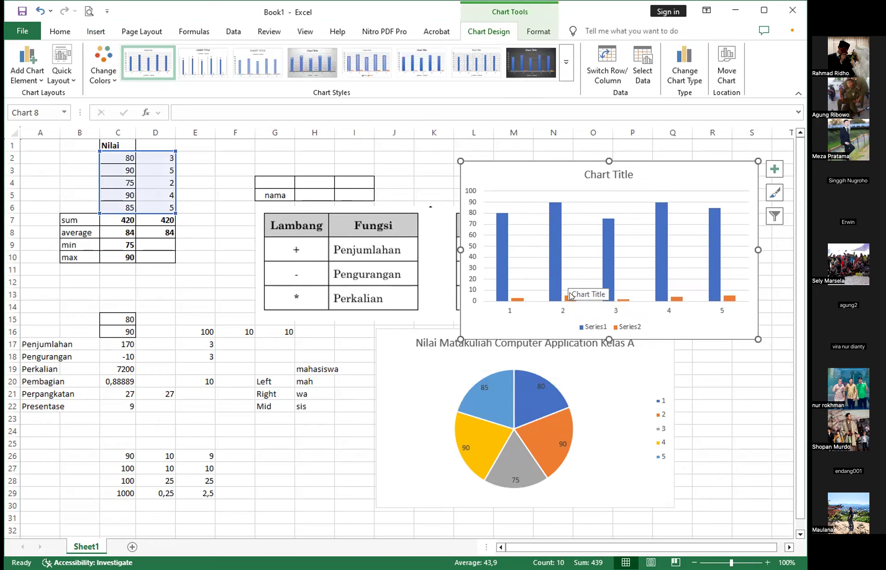
- Delete the existing column chart and insert a new 2-D clustered column chart from the data in C2:D6
drag(677, 172, 652, 170)
key(Delete)
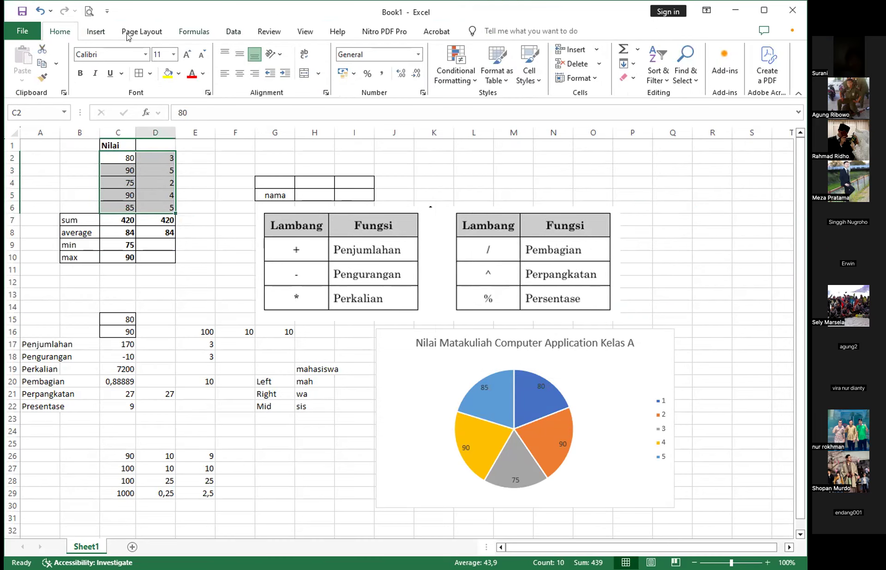
click(92, 31)
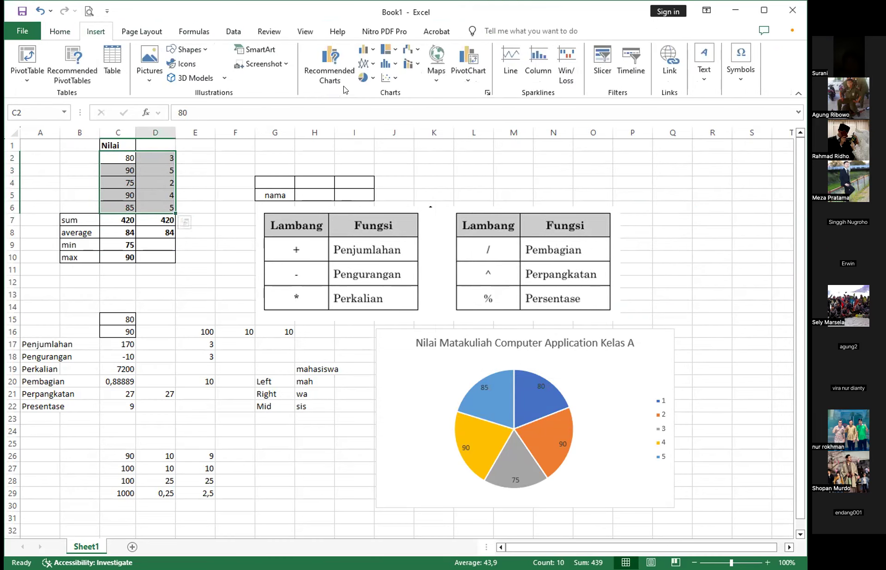
click(364, 50)
click(373, 92)
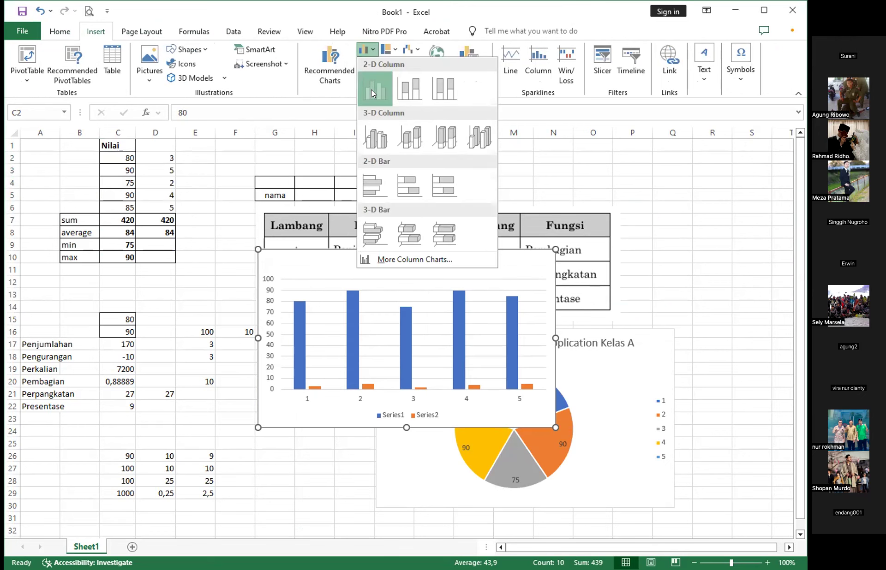
- Move the new column chart clear of the pie chart, into the empty space directly above it
click(572, 259)
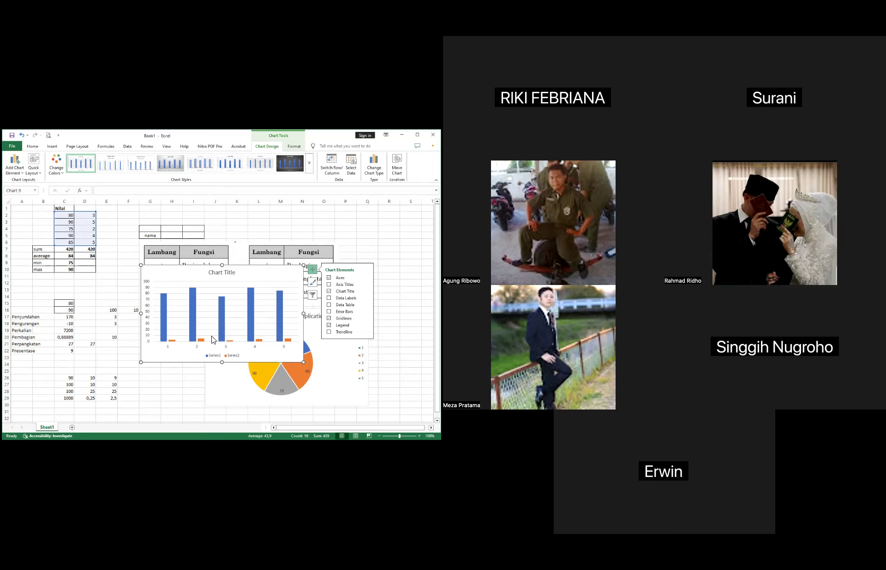
drag(249, 269, 342, 219)
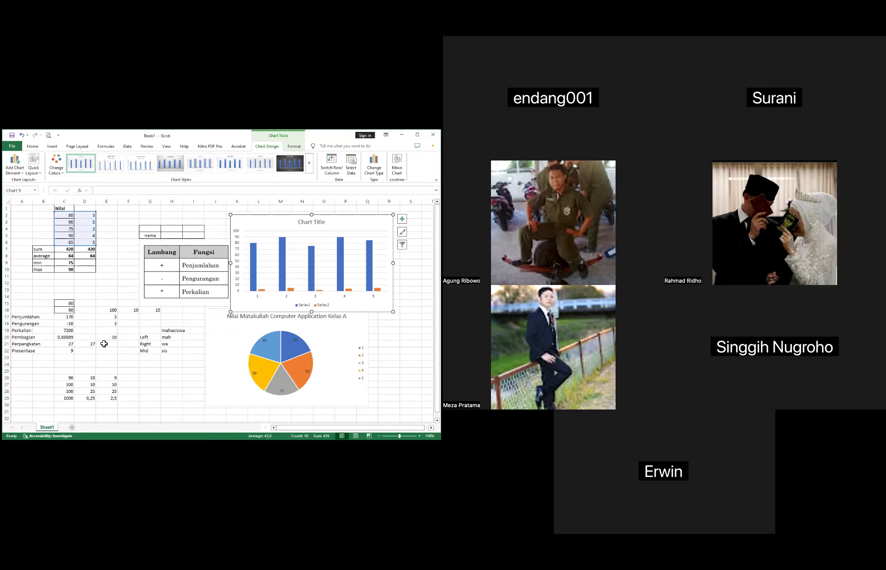
click(300, 261)
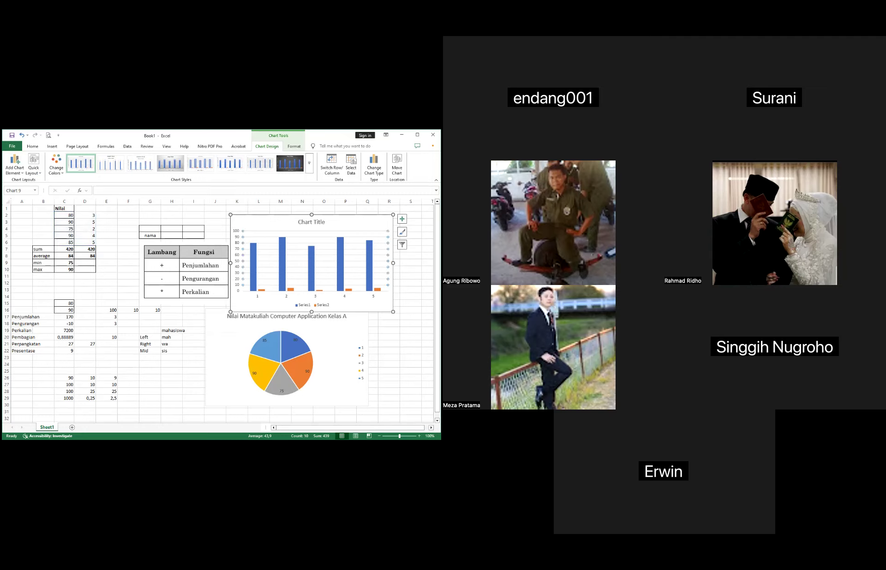
drag(300, 261, 309, 254)
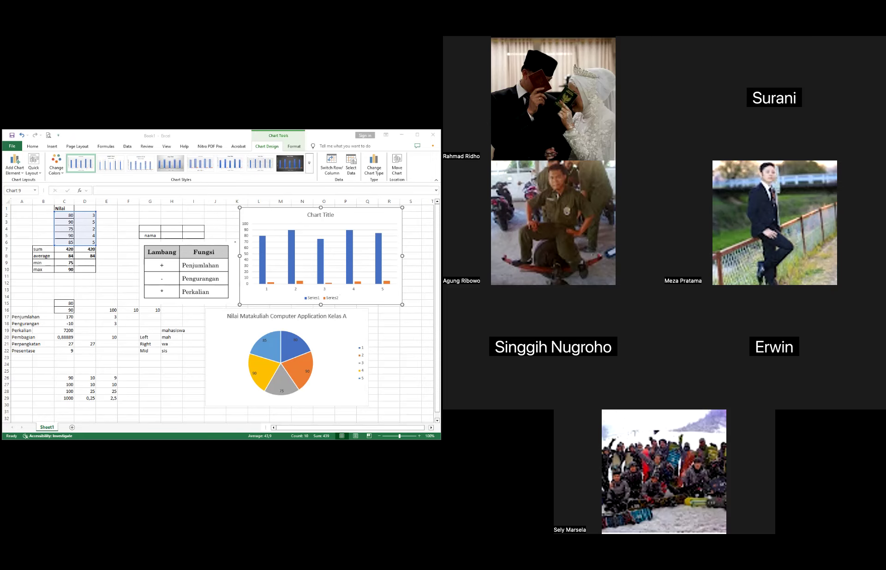
- Switch the pie chart's legend, data labels and title off and back on, leaving the default title placeholder
click(344, 332)
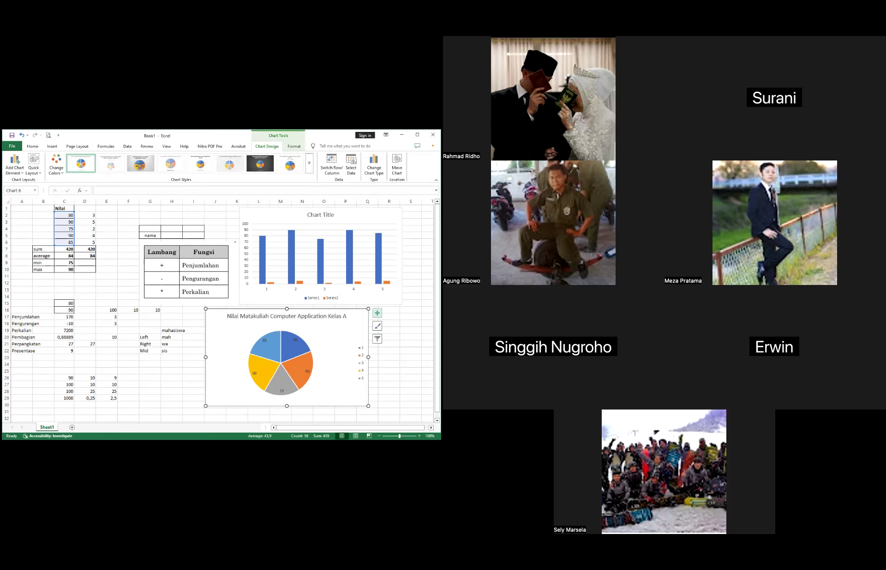
click(367, 312)
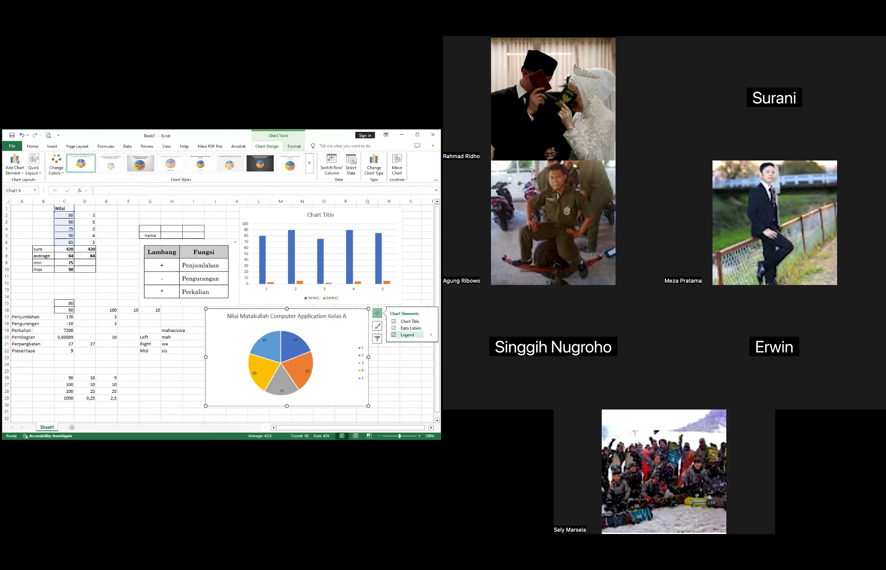
click(394, 335)
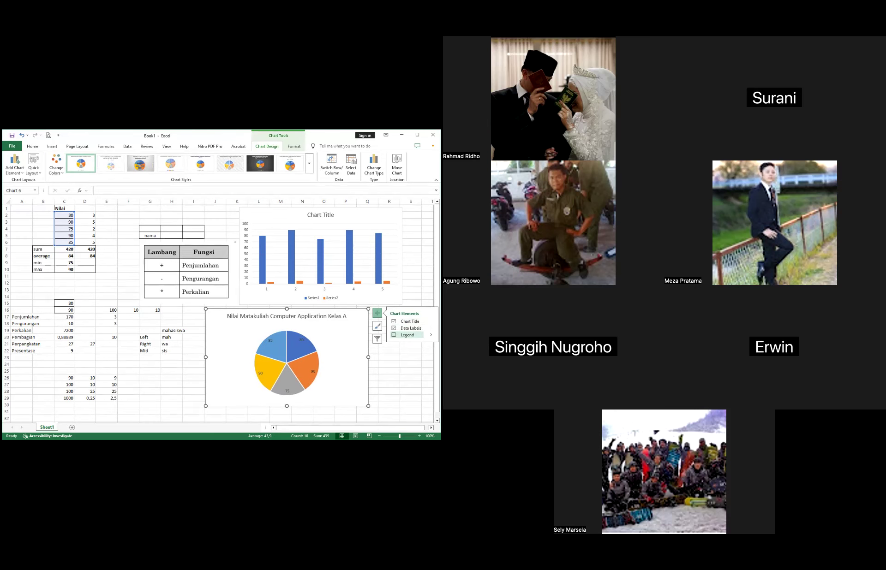
click(394, 335)
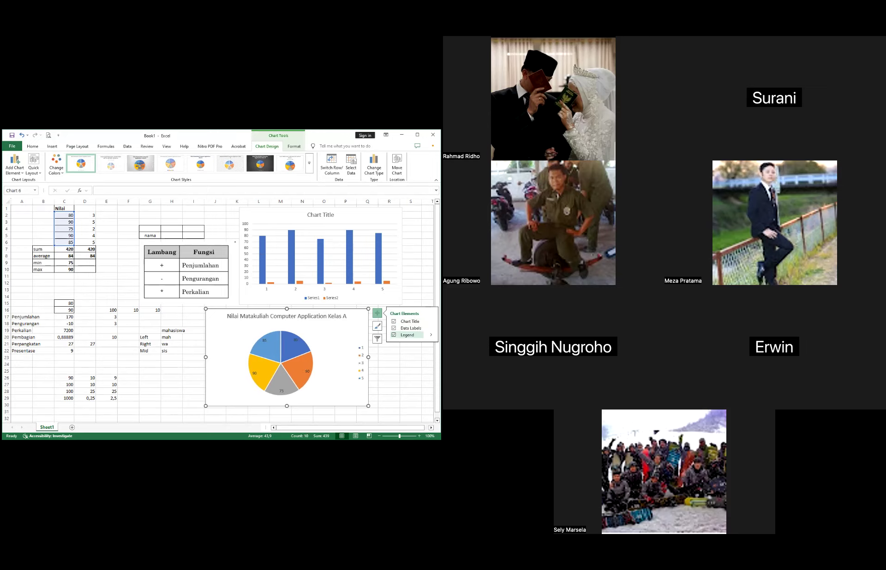
click(393, 335)
click(394, 328)
click(394, 328)
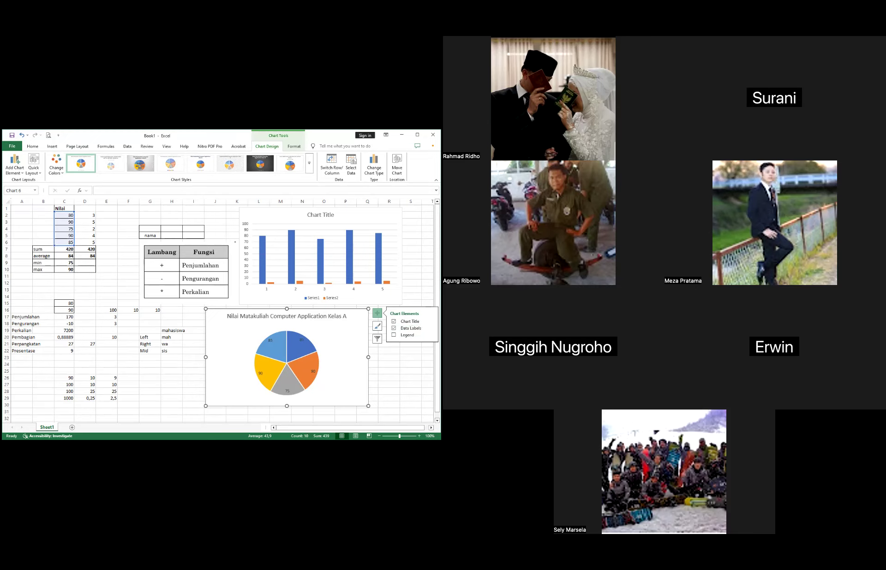
click(406, 321)
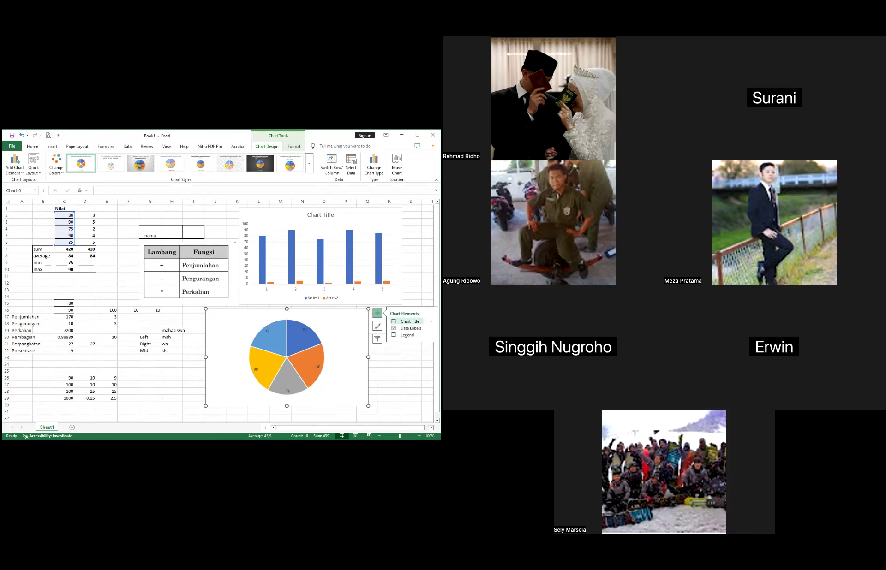
click(406, 321)
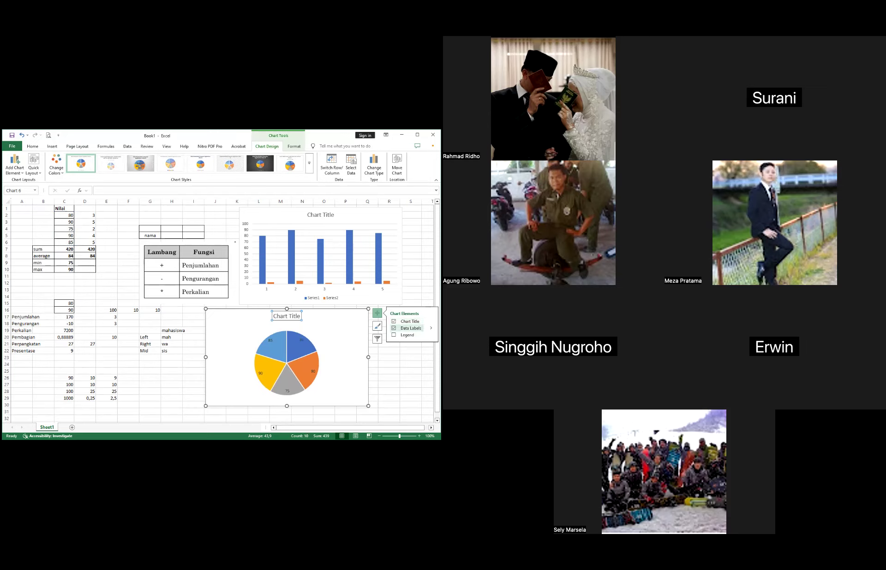
click(406, 335)
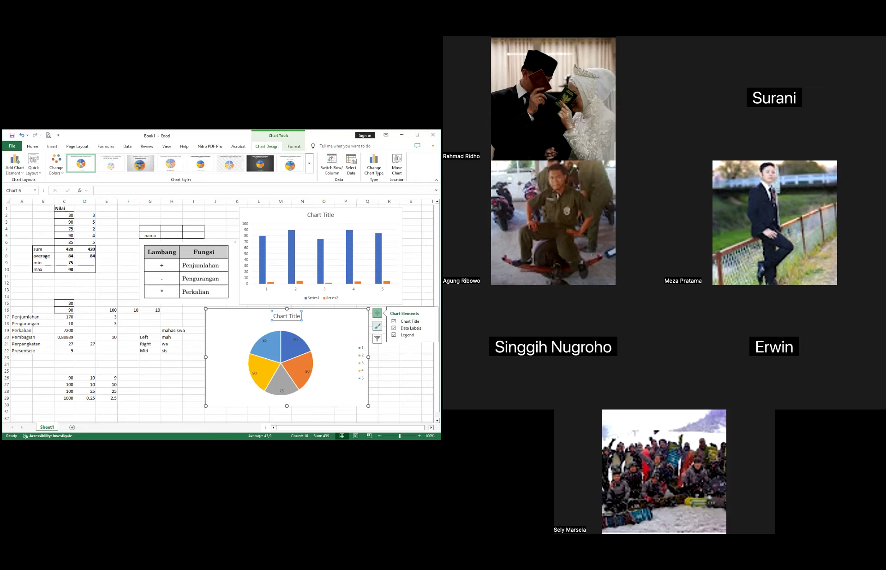
- Try several chart styles on the pie chart, ending with the hatched style that has an uppercase title
click(377, 326)
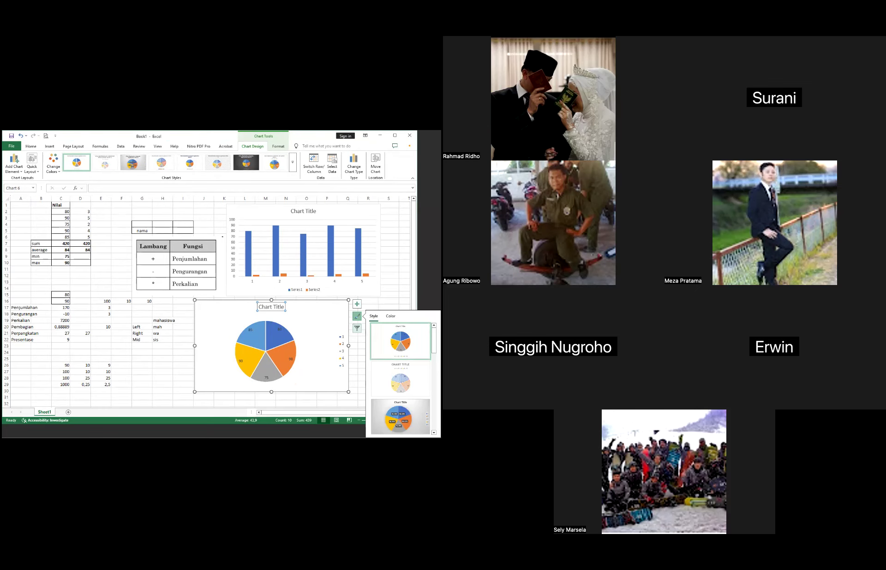
click(400, 379)
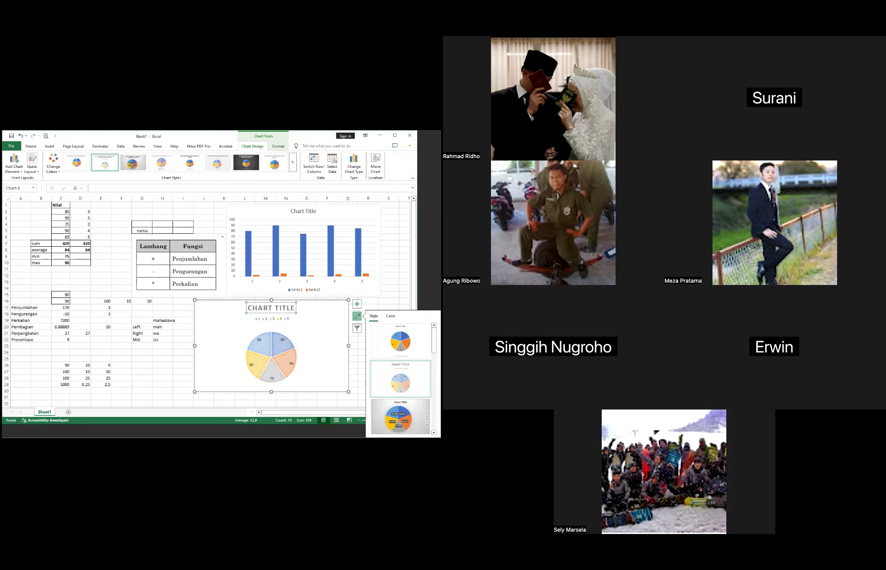
scroll(400, 379, down, 1)
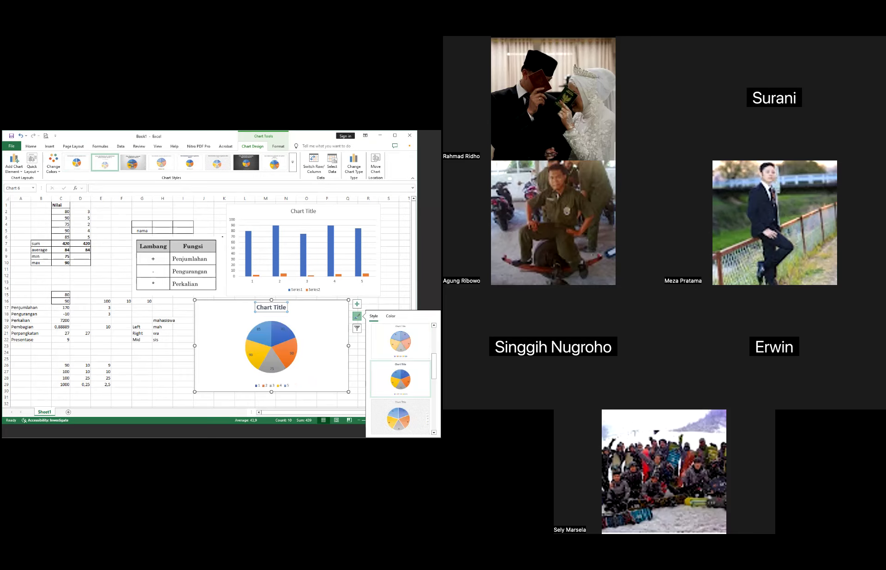
click(400, 379)
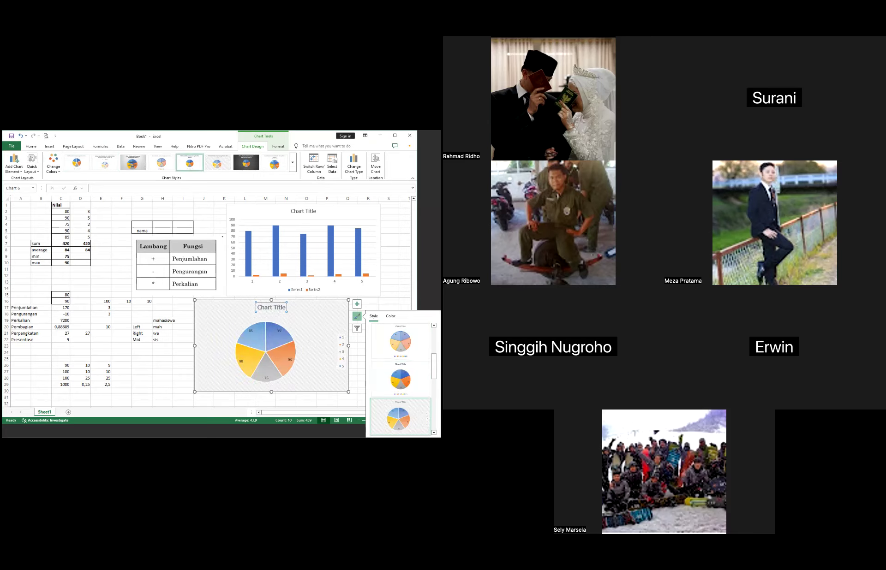
scroll(400, 418, up, 1)
click(400, 380)
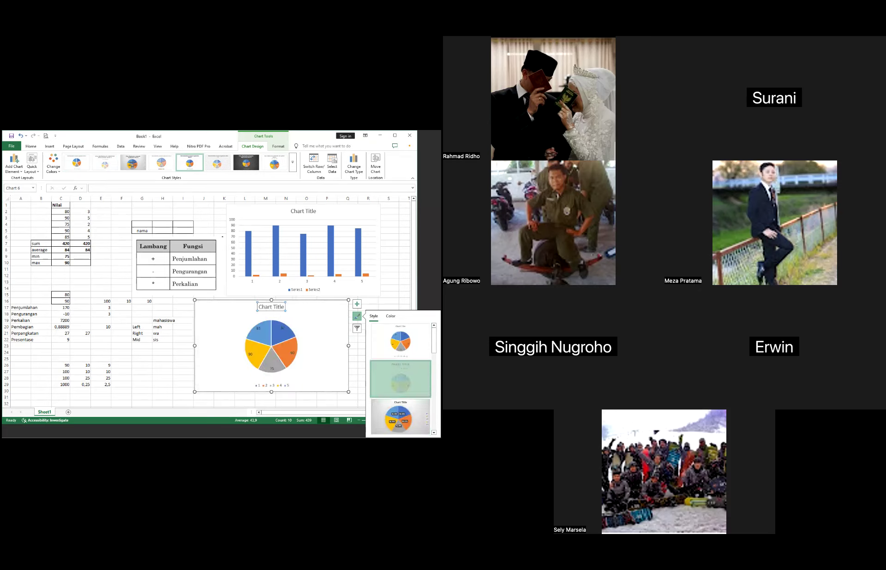
- Recolour the pie chart with the fourth Colorful palette, and replace it with the orange-yellow-green Colorful palette
click(390, 316)
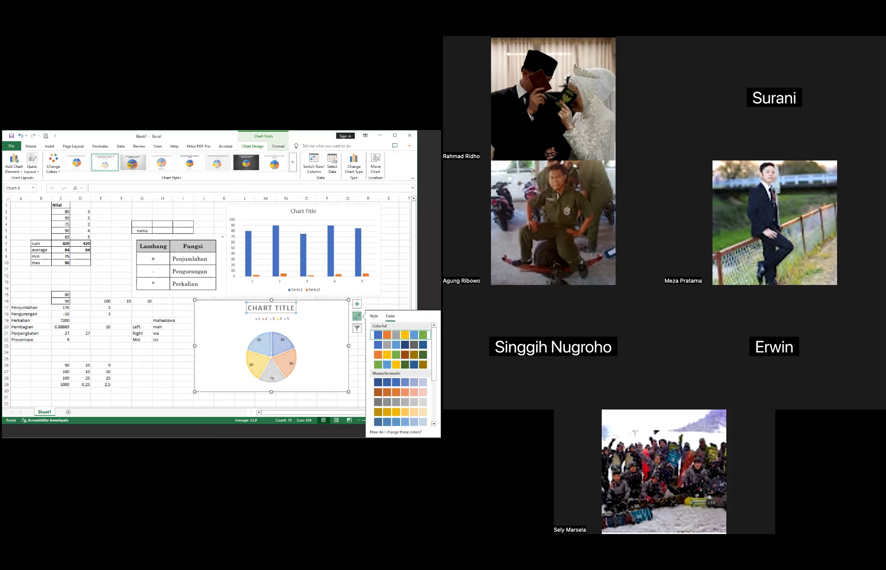
click(375, 364)
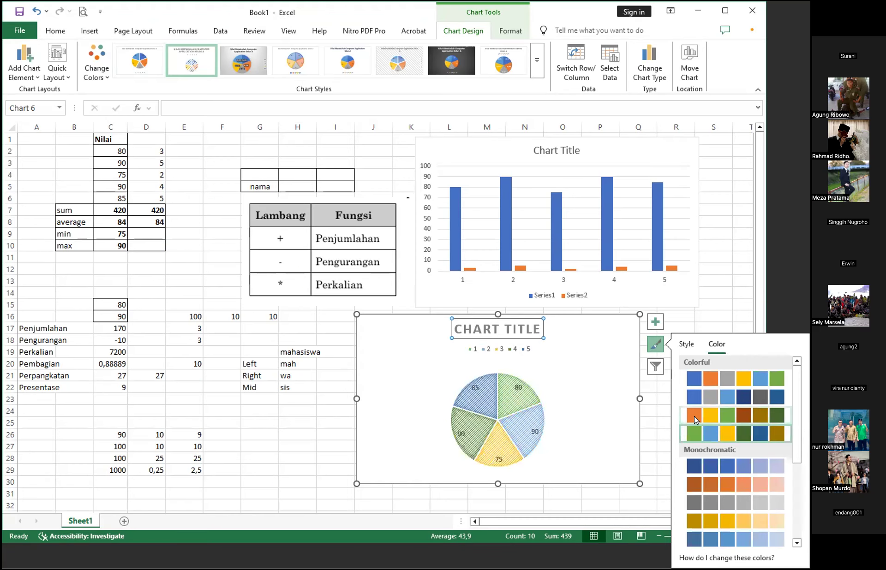
click(692, 412)
- Apply the first chart style with solid slices and a bottom legend to the pie chart, using the first Colorful palette
click(692, 344)
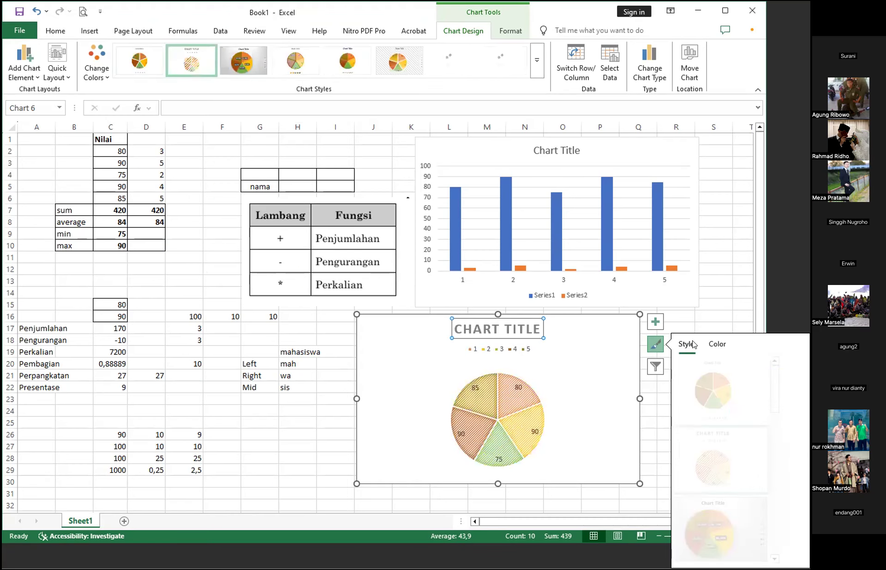
click(708, 413)
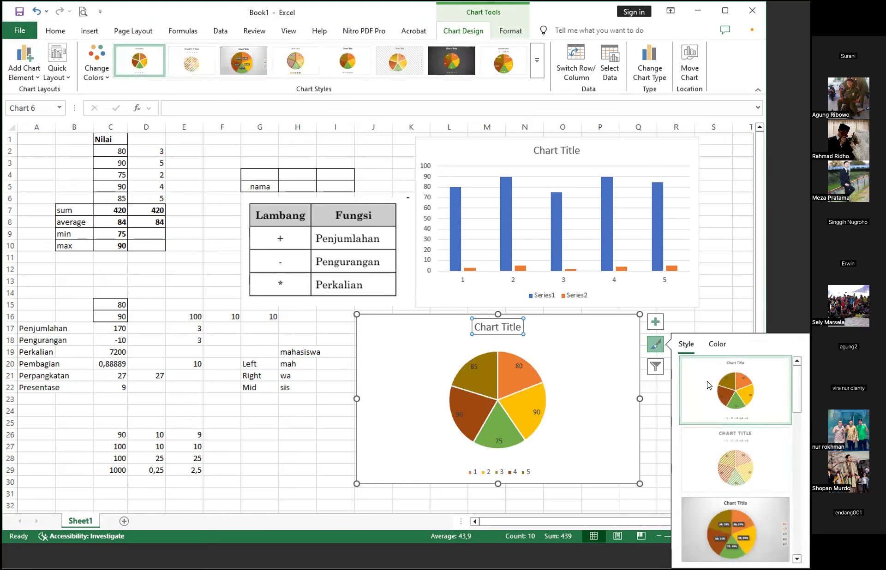
click(717, 346)
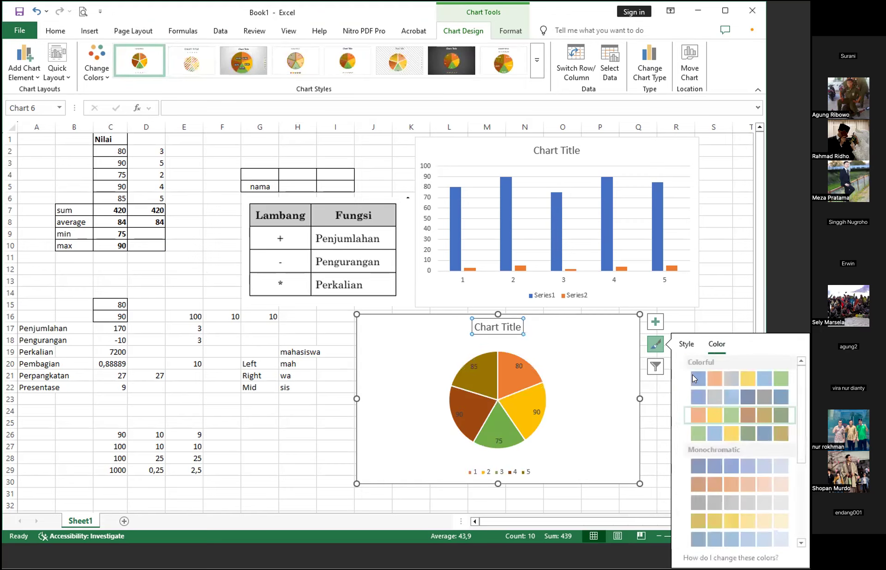
click(690, 378)
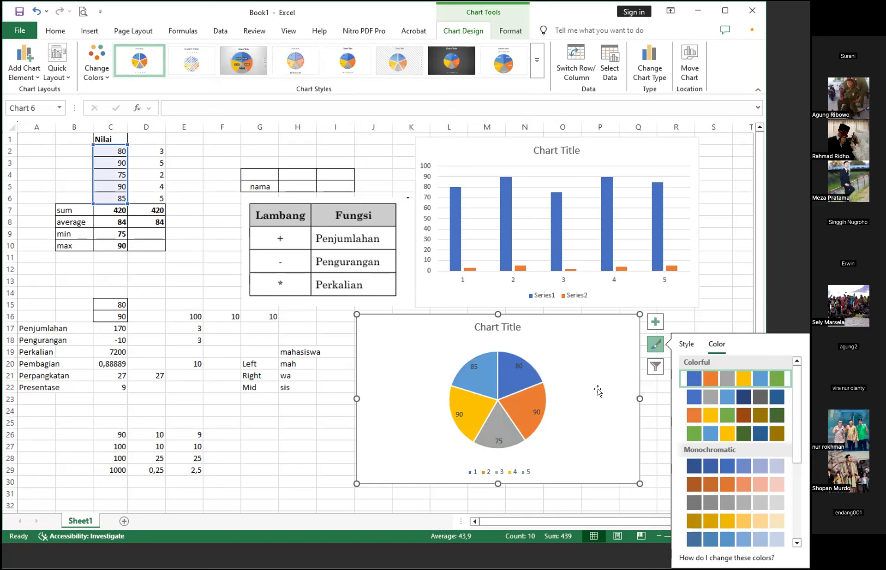
click(549, 381)
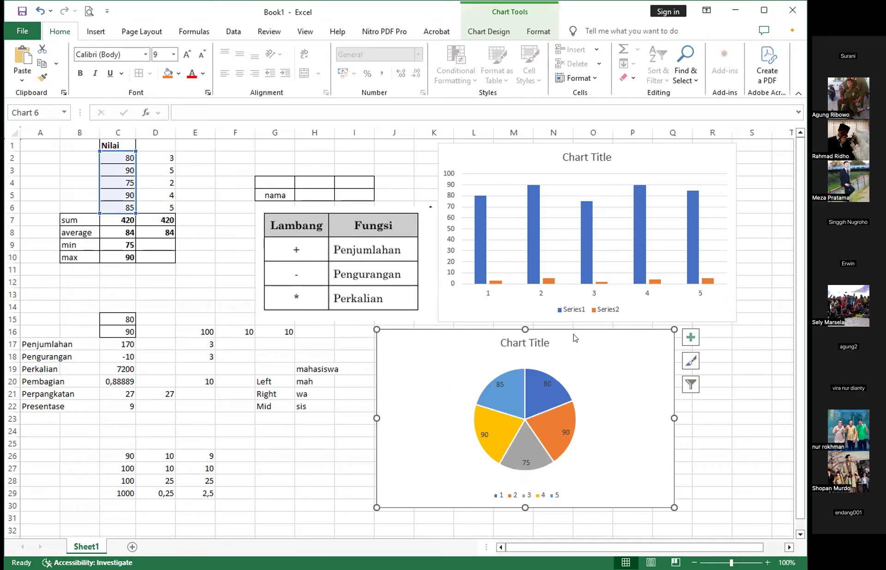
- Examine the chart design and formatting options available for the selected pie chart
click(483, 29)
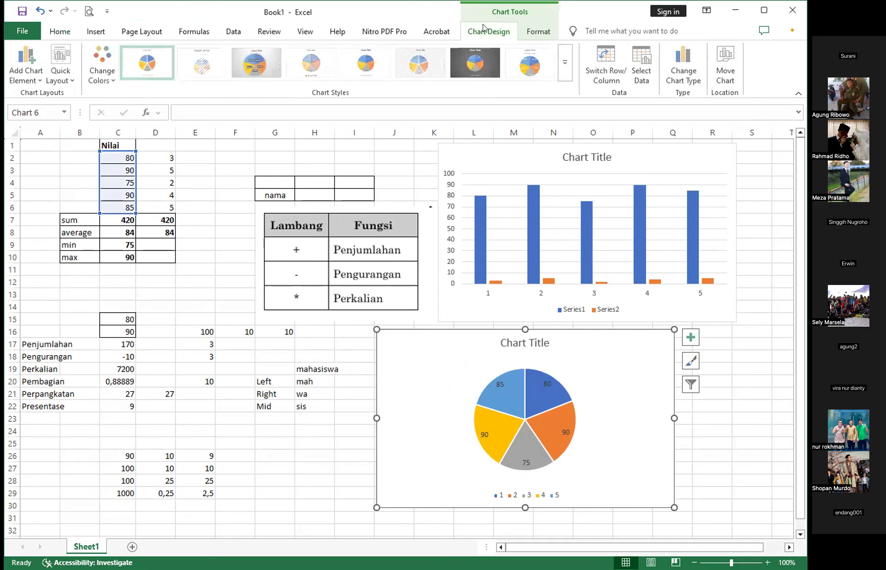
click(537, 31)
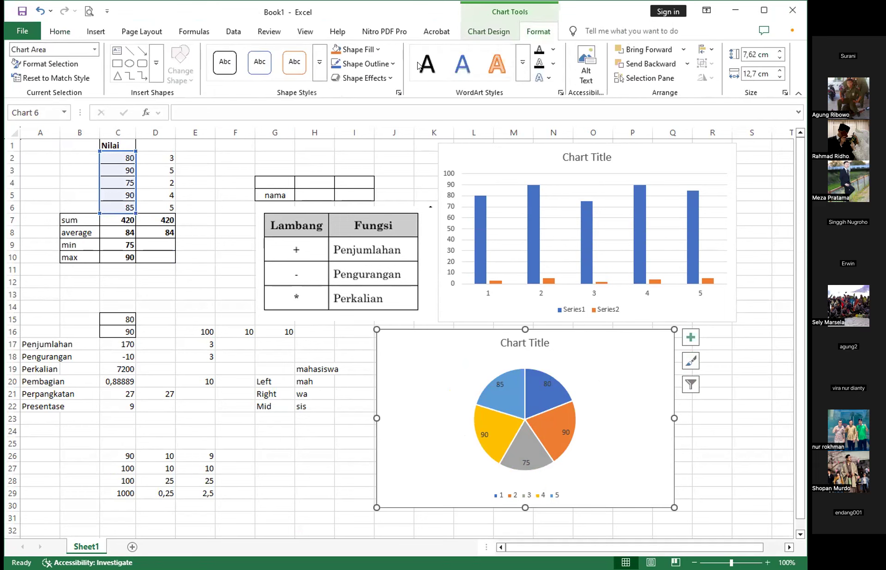
click(482, 32)
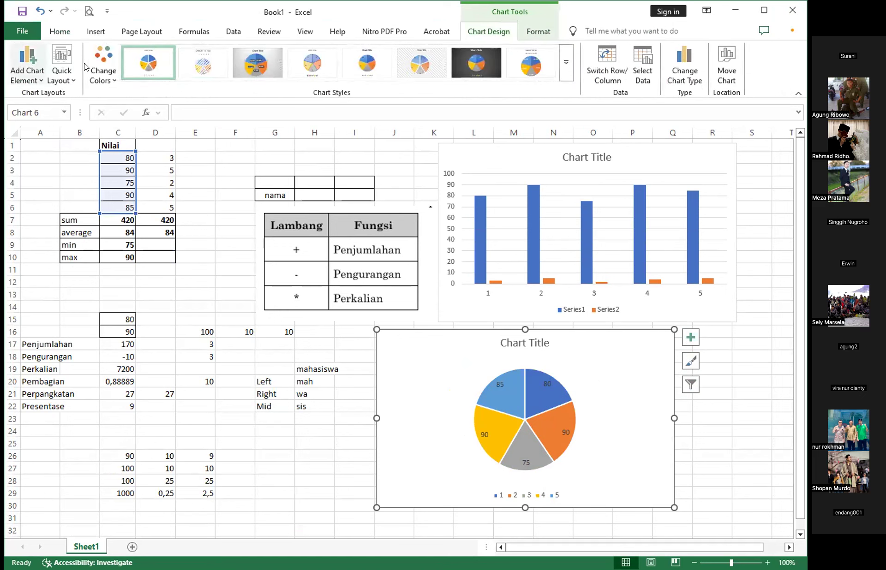
click(734, 354)
click(712, 418)
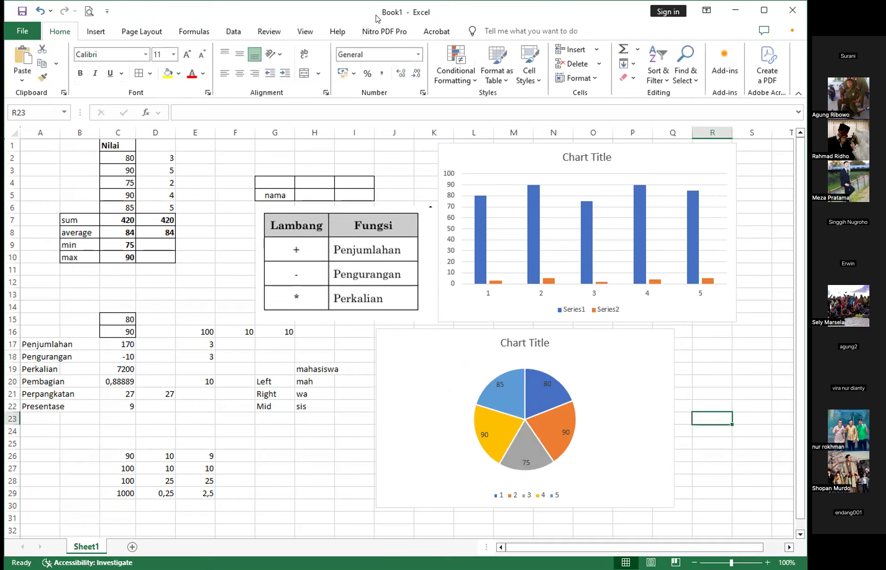
click(597, 346)
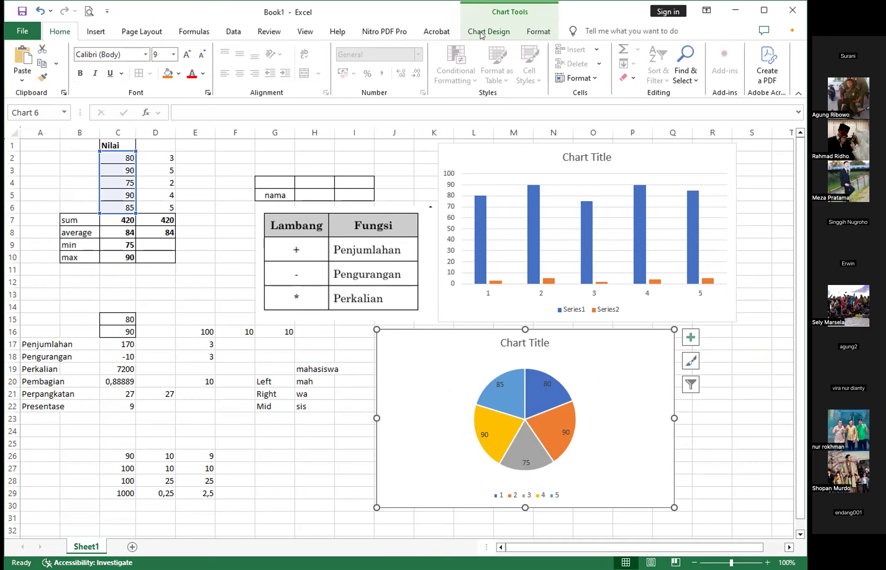
click(533, 35)
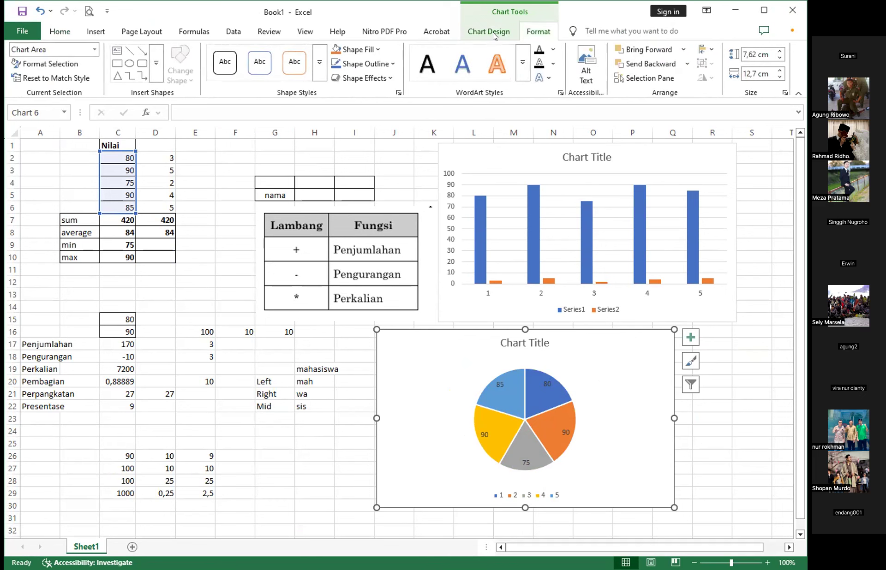
click(493, 36)
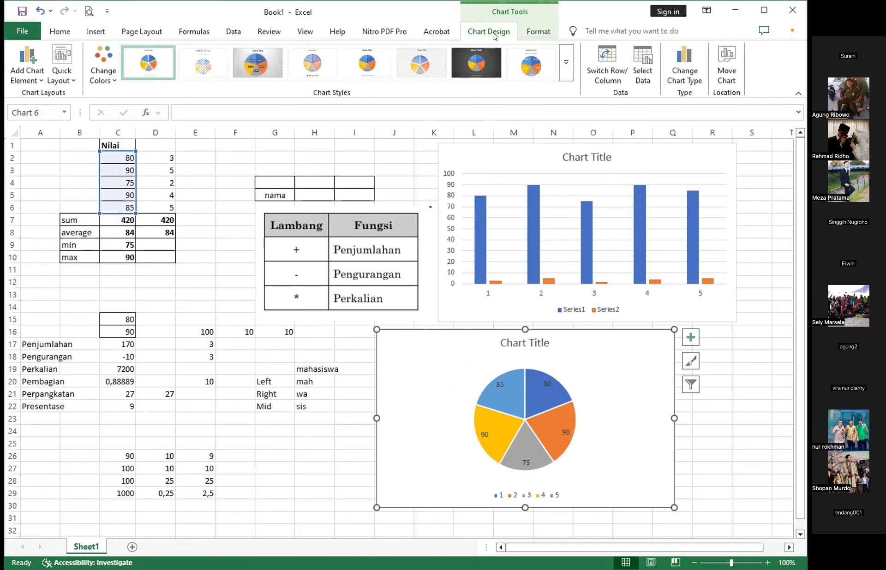